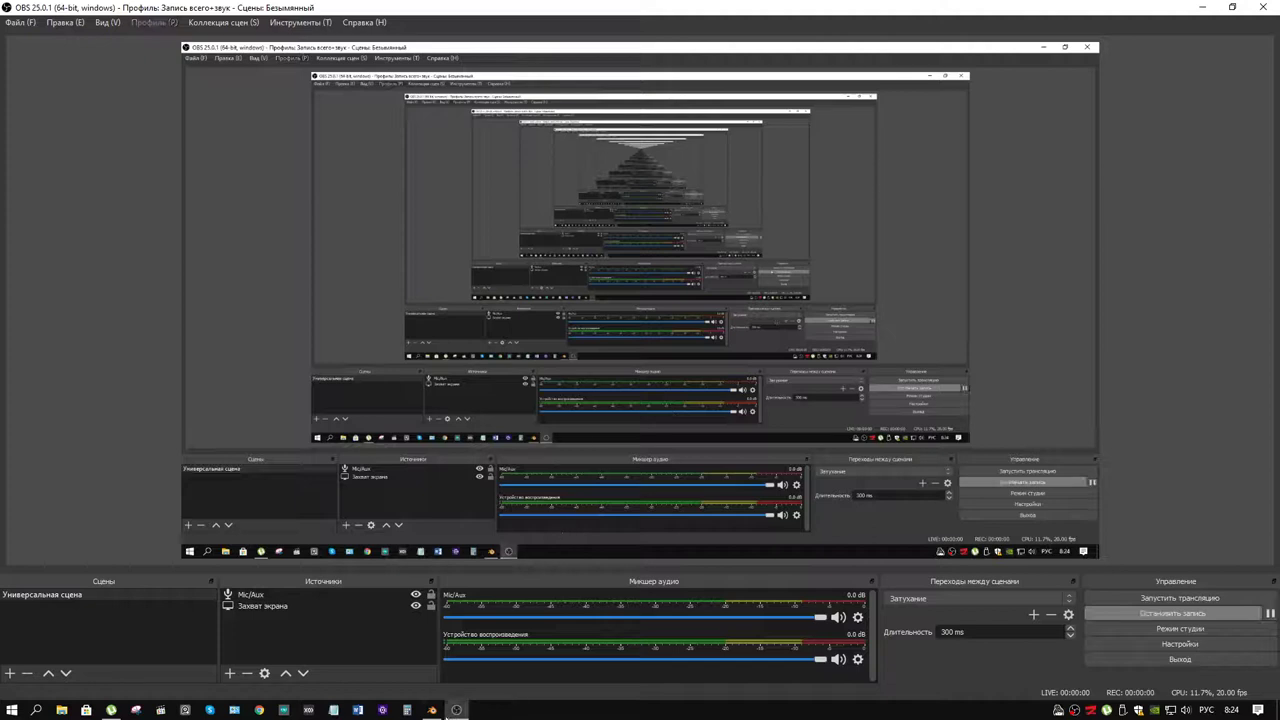
Step: Switch from OBS Studio to the Blender window while the recording keeps running
{"action": "left_click", "coordinate": [432, 710]}
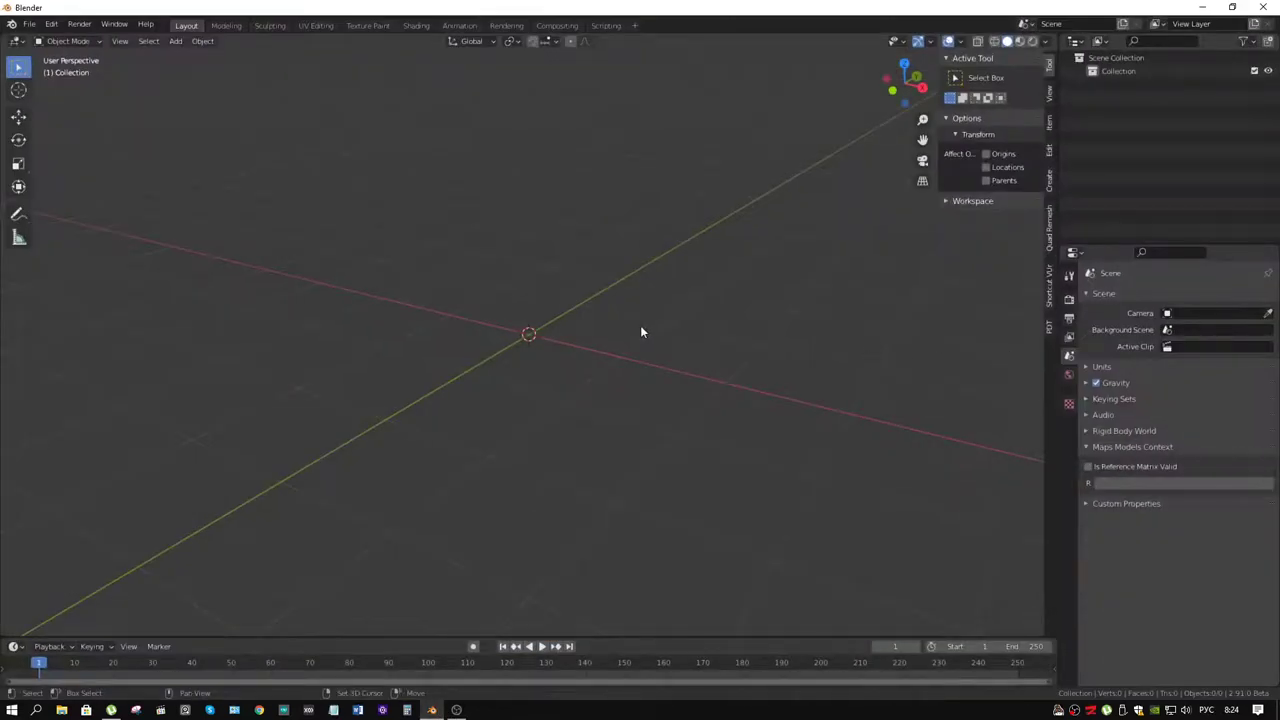
Step: Add a cube mesh and delete its front face in Edit Mode, leaving an open box
{"action": "key", "text": "shift+a"}
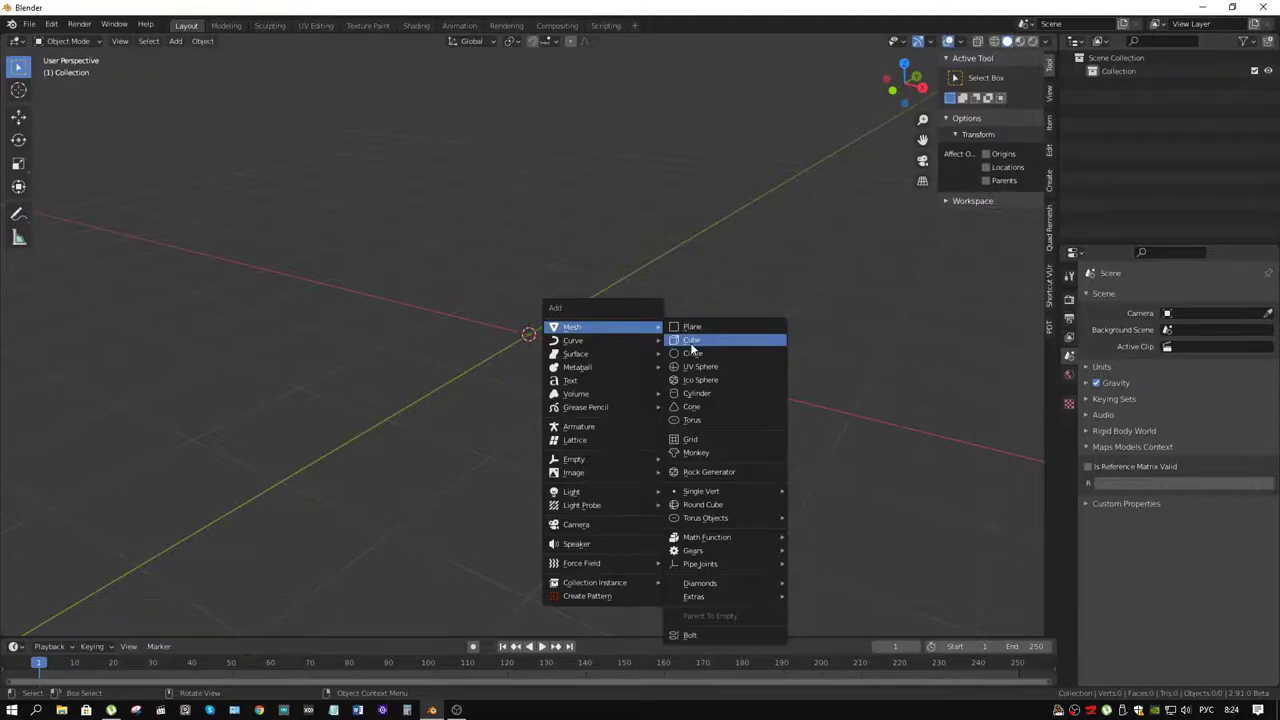
{"action": "left_click", "coordinate": [696, 342]}
{"action": "key", "text": "Tab"}
{"action": "key", "text": "alt+a"}
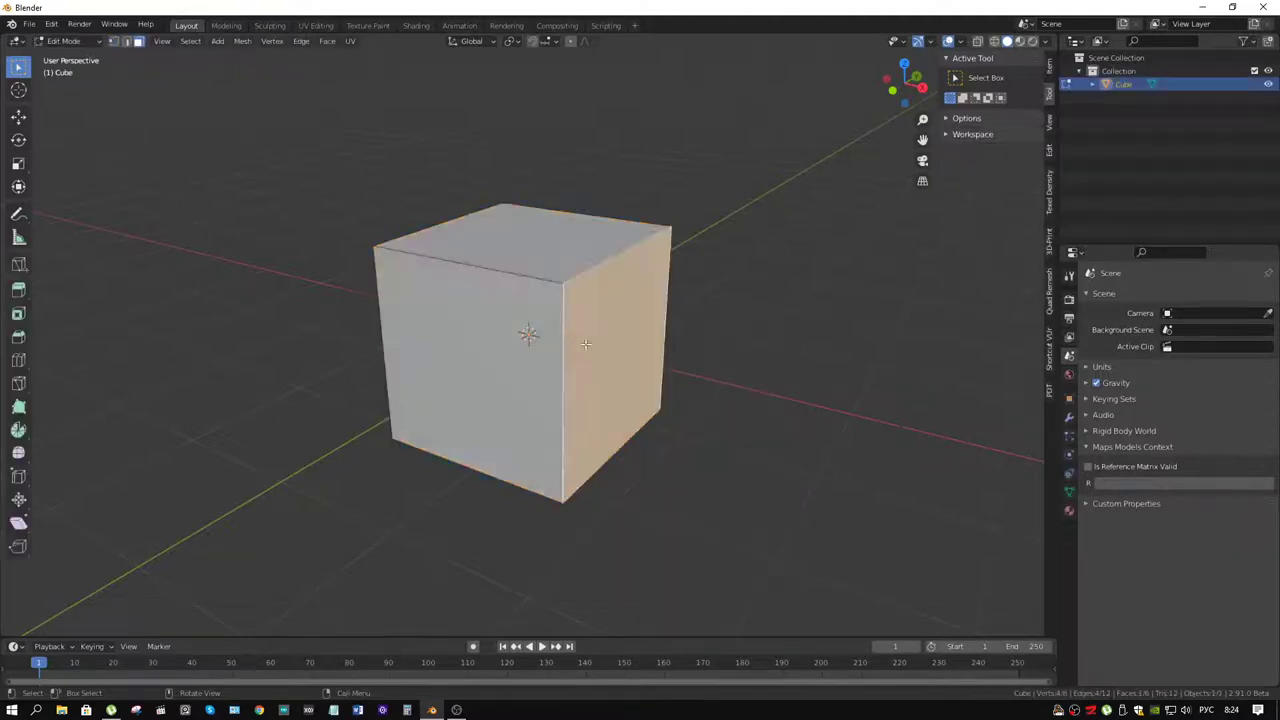
{"action": "mouse_move", "coordinate": [612, 336]}
{"action": "middle_mouse_down"}
{"action": "mouse_move", "coordinate": [608, 350]}
{"action": "mouse_move", "coordinate": [683, 375]}
{"action": "mouse_move", "coordinate": [726, 334]}
{"action": "mouse_move", "coordinate": [711, 340]}
{"action": "mouse_move", "coordinate": [871, 260]}
{"action": "middle_mouse_up"}
{"action": "left_click", "coordinate": [544, 350]}
{"action": "key", "text": "x"}
{"action": "left_click", "coordinate": [531, 380]}
{"action": "key", "text": "Tab"}
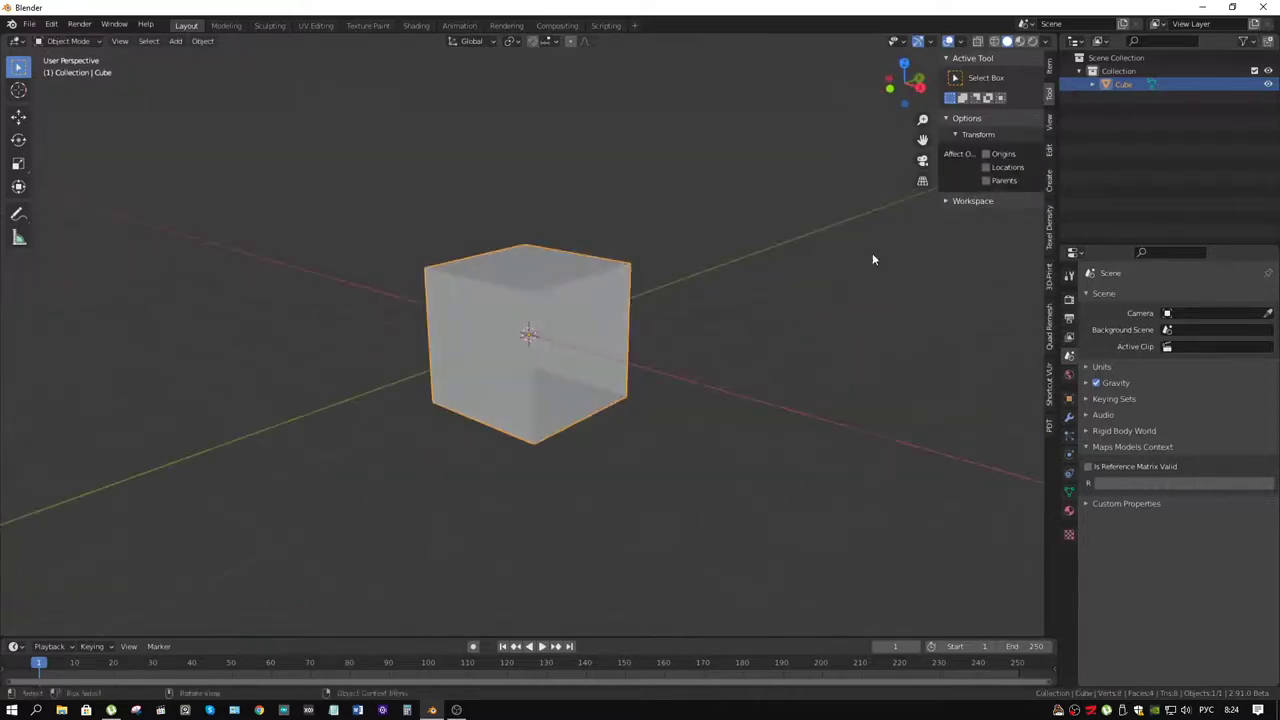
Step: Turn on Cavity in the viewport shading with cavity type set to Both
{"action": "left_click", "coordinate": [1045, 42]}
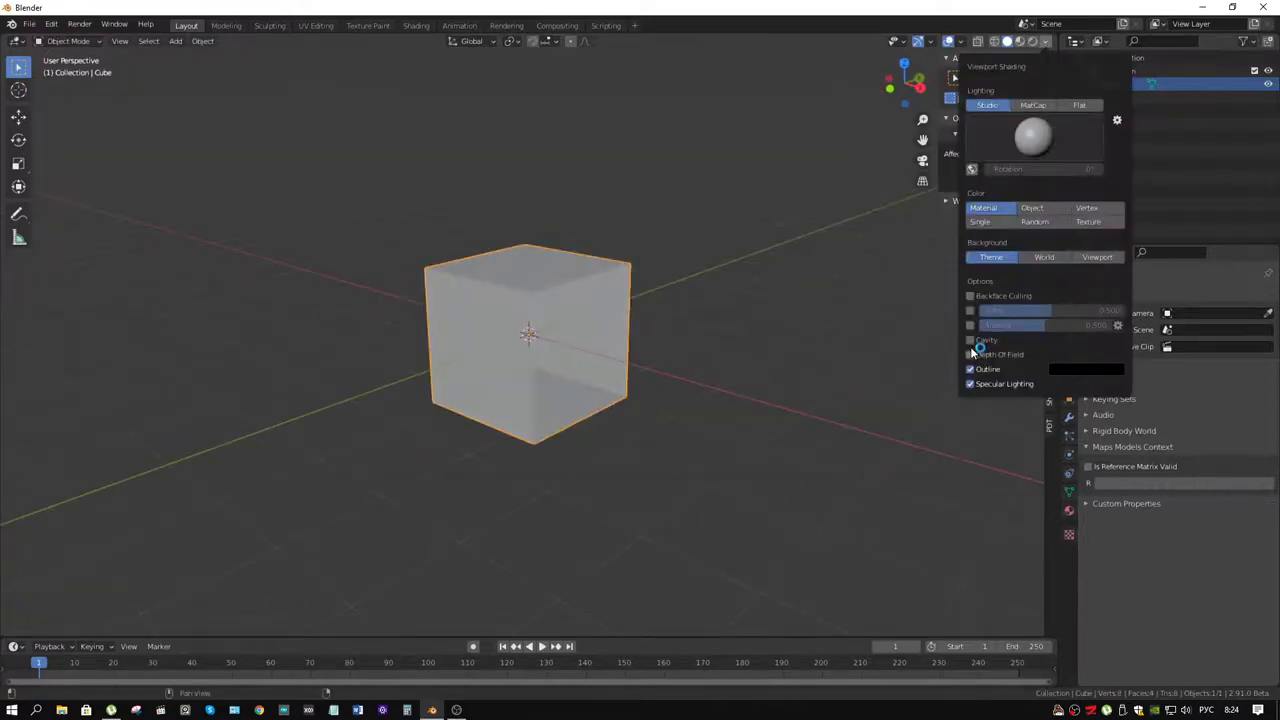
{"action": "left_click", "coordinate": [990, 341]}
{"action": "left_click", "coordinate": [1100, 340]}
{"action": "left_click", "coordinate": [1095, 381]}
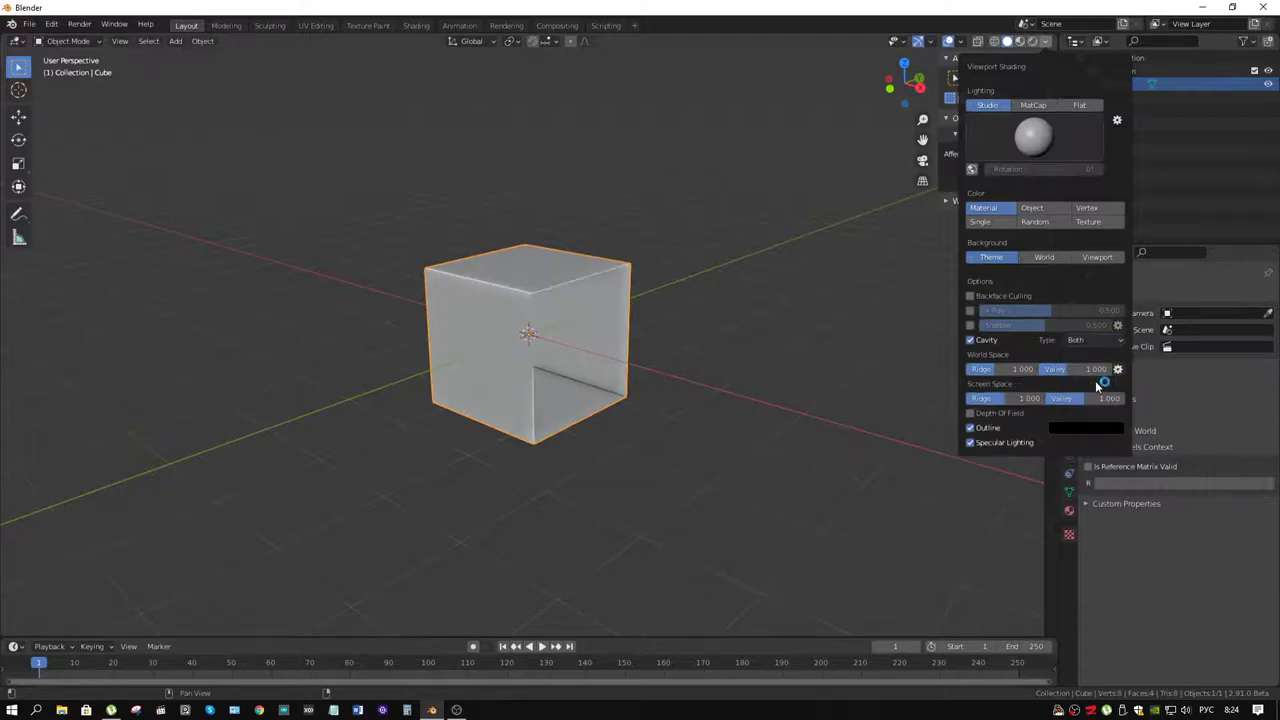
Step: Show the PDT panel, then the Item tab with the cube's transform values, in the sidebar
{"action": "left_click", "coordinate": [1048, 420]}
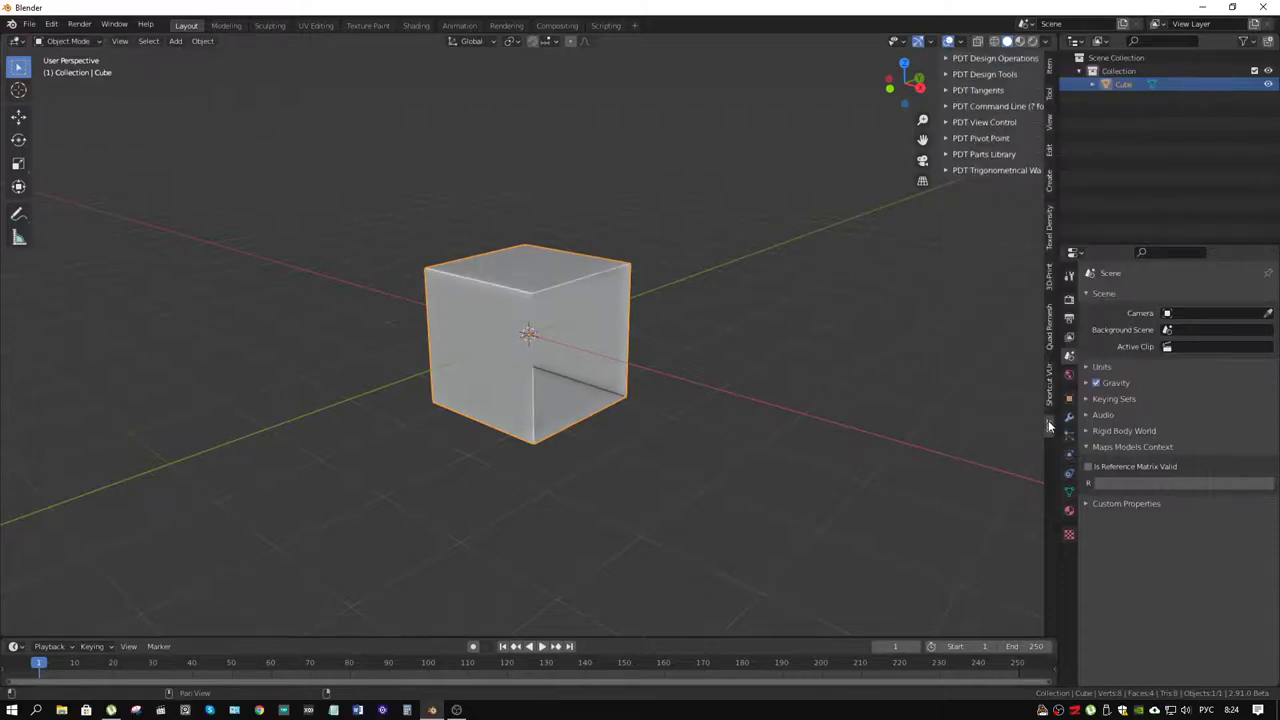
{"action": "left_click", "coordinate": [1048, 64]}
{"action": "middle_click_drag", "start_coordinate": [564, 335], "coordinate": [954, 407]}
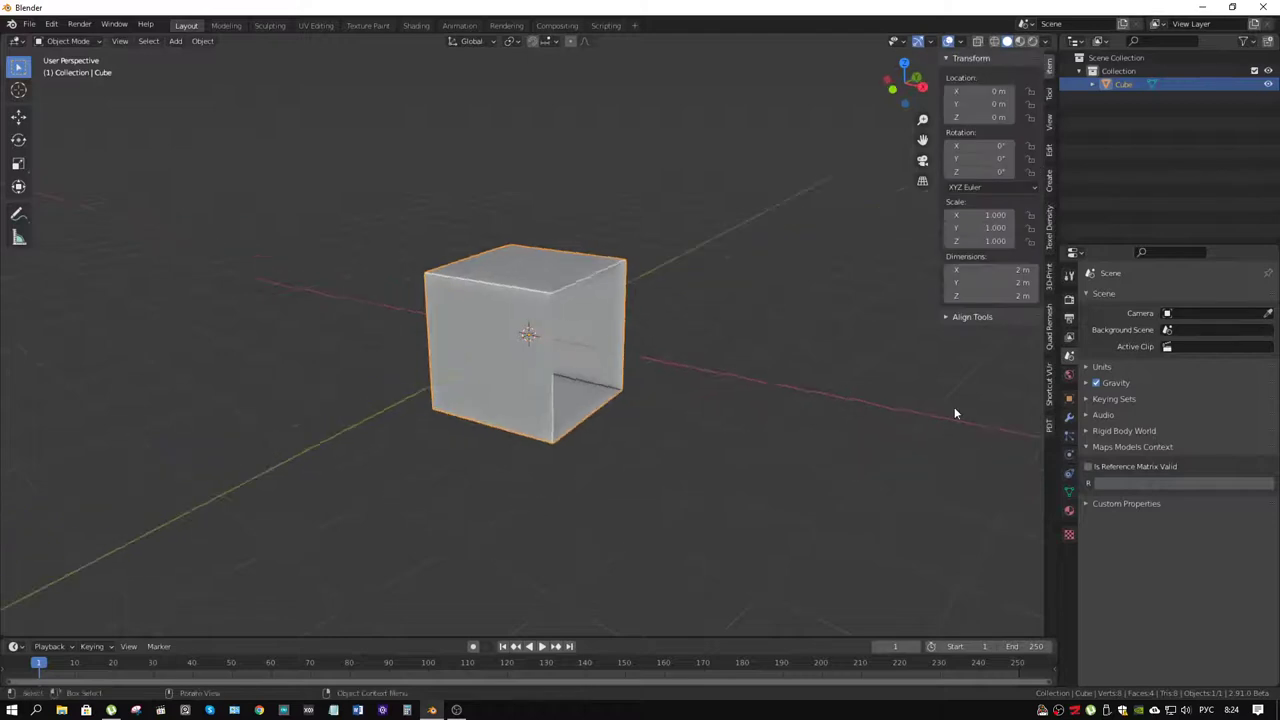
Step: Add an Array modifier to the cube with Fit Type set to Fit Curve
{"action": "left_click", "coordinate": [1068, 420]}
{"action": "left_click", "coordinate": [1119, 296]}
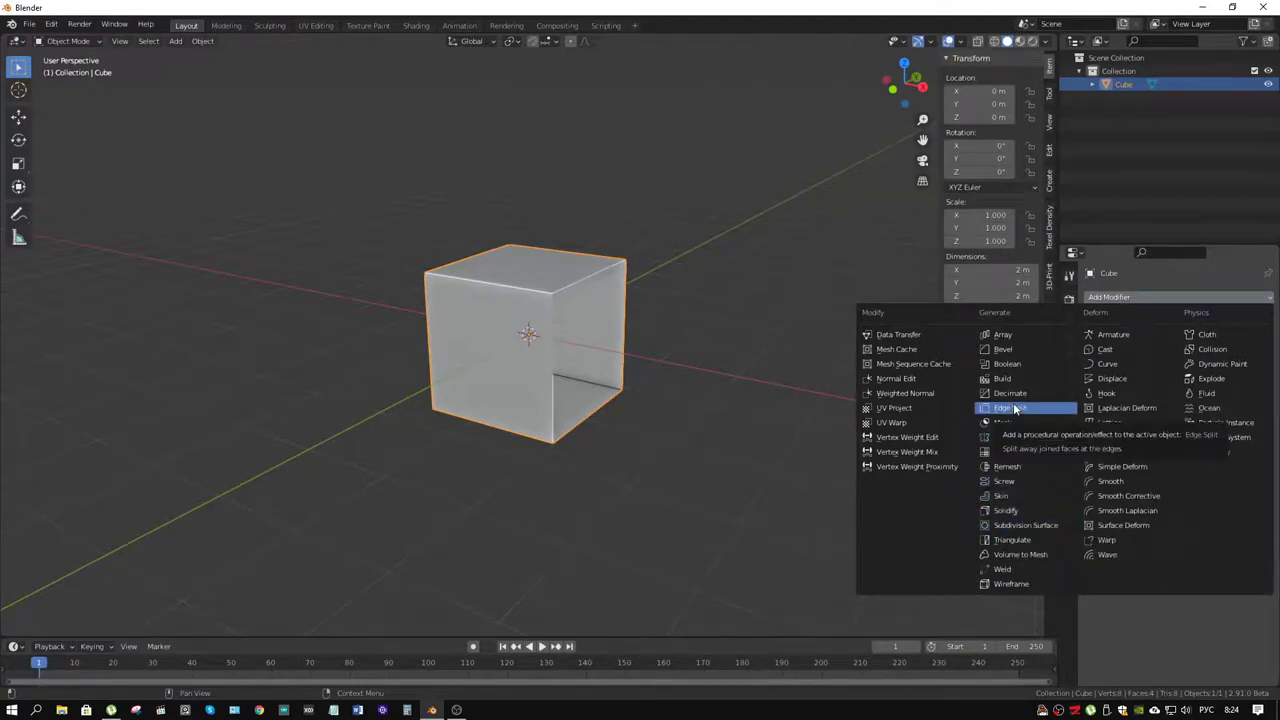
{"action": "left_click", "coordinate": [1012, 337]}
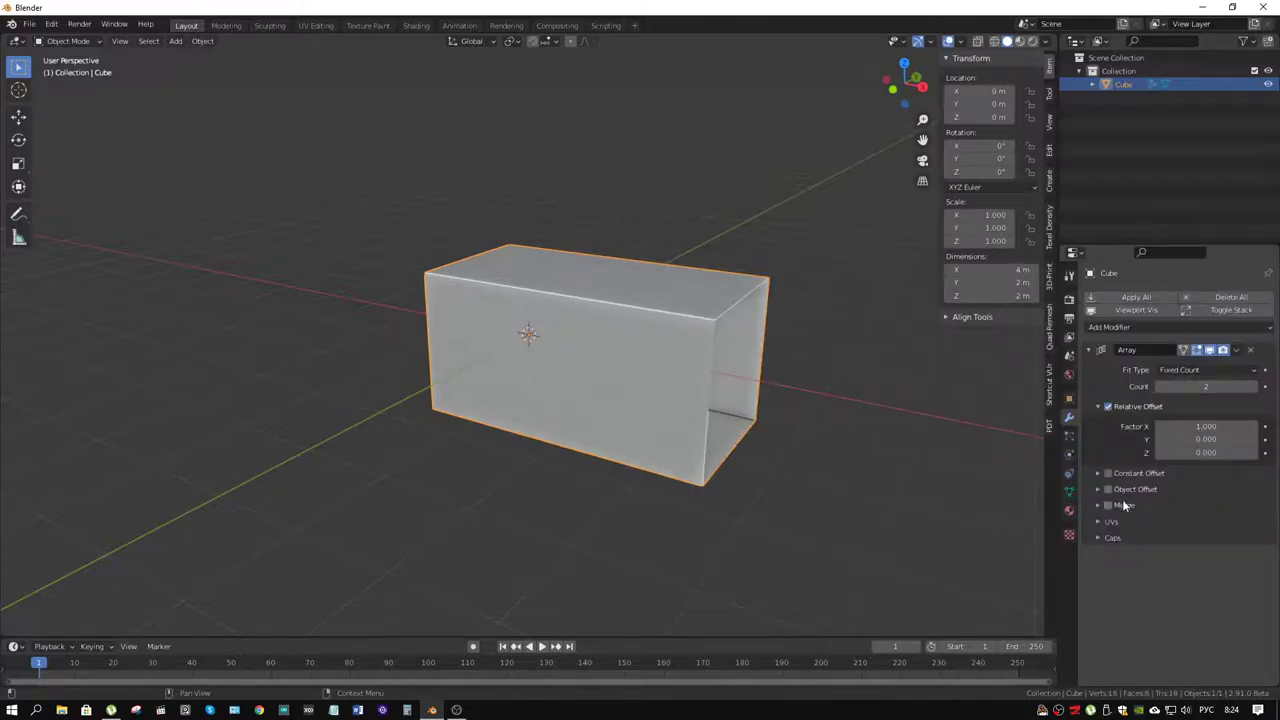
{"action": "left_click", "coordinate": [1177, 368]}
{"action": "left_click", "coordinate": [1198, 416]}
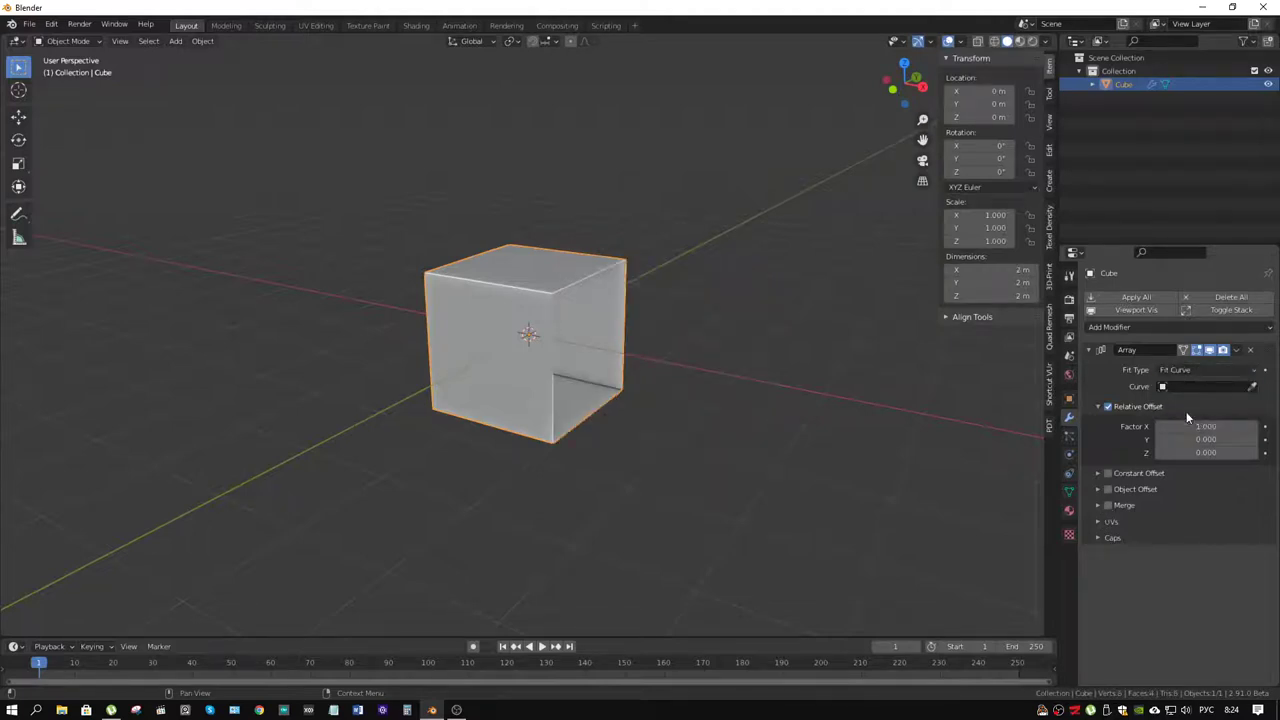
{"action": "key", "text": "Tab"}
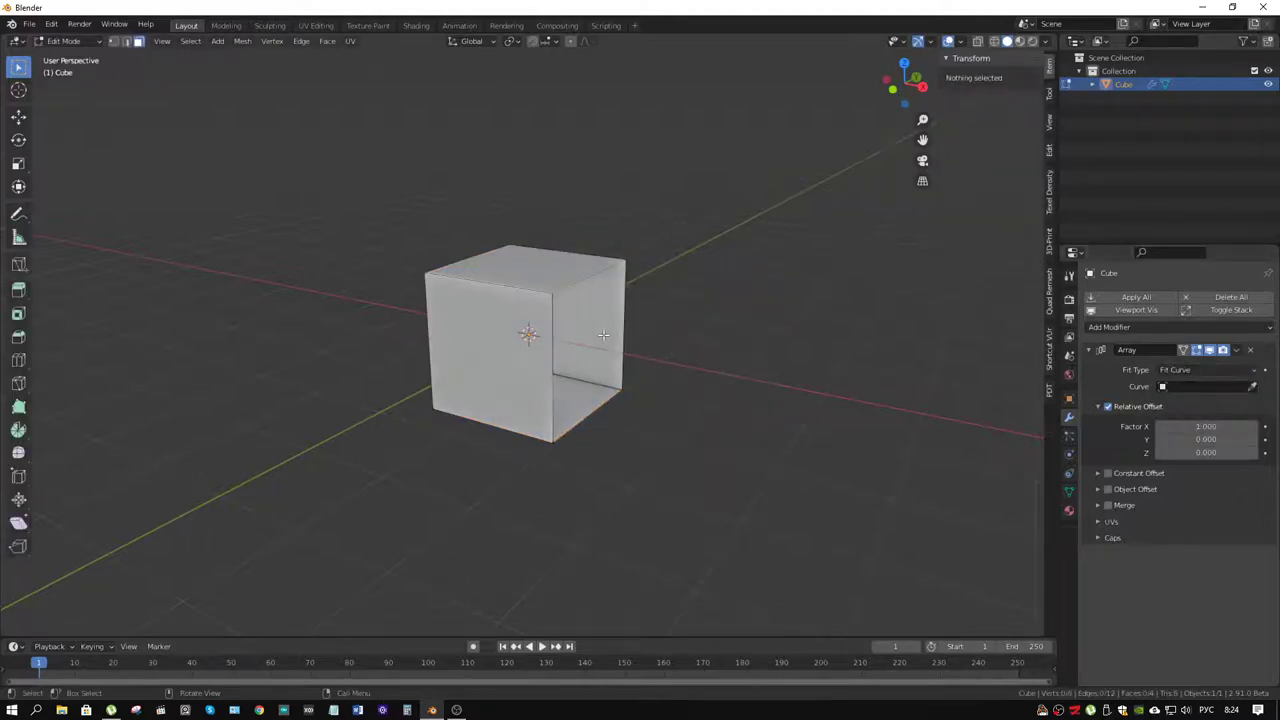
Step: Duplicate one cube vertex, put the 3D cursor at world origin, and separate the vertex into its own object
{"action": "key", "text": "1"}
{"action": "left_click", "coordinate": [552, 294]}
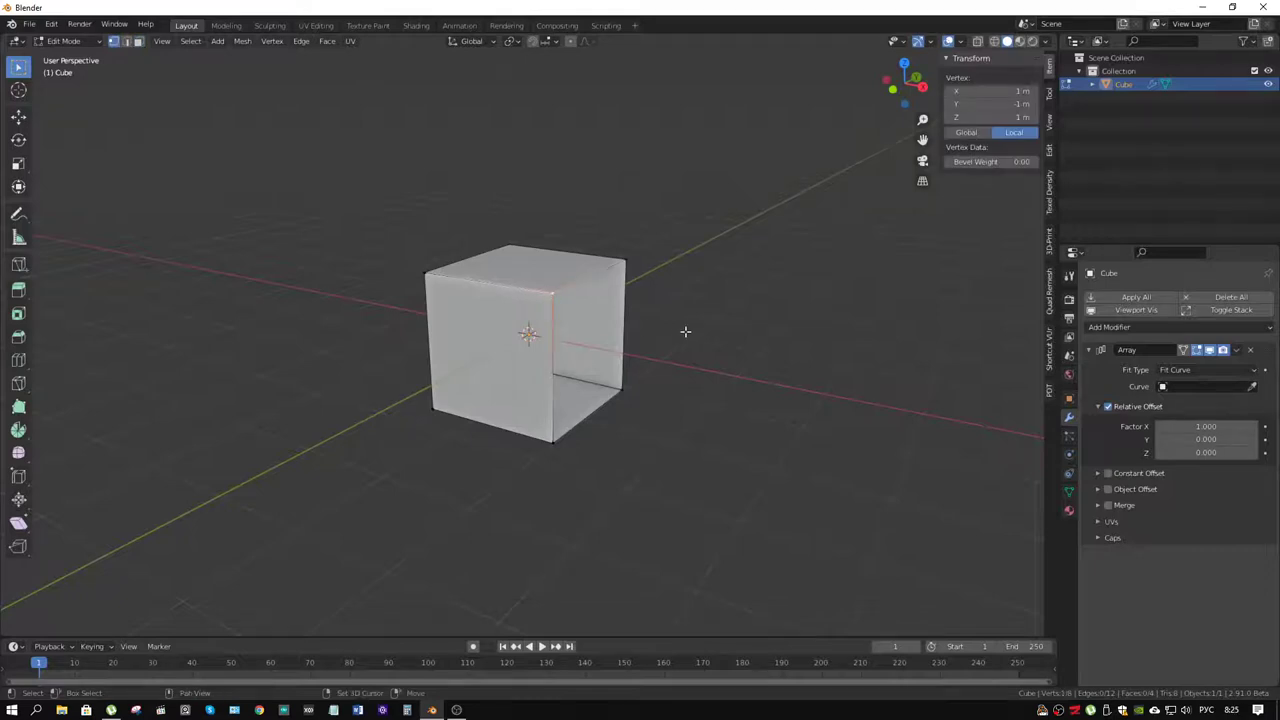
{"action": "key", "text": "shift+d"}
{"action": "right_click", "coordinate": [685, 331]}
{"action": "middle_click_drag", "start_coordinate": [685, 329], "coordinate": [645, 327]}
{"action": "key", "text": "shift+s"}
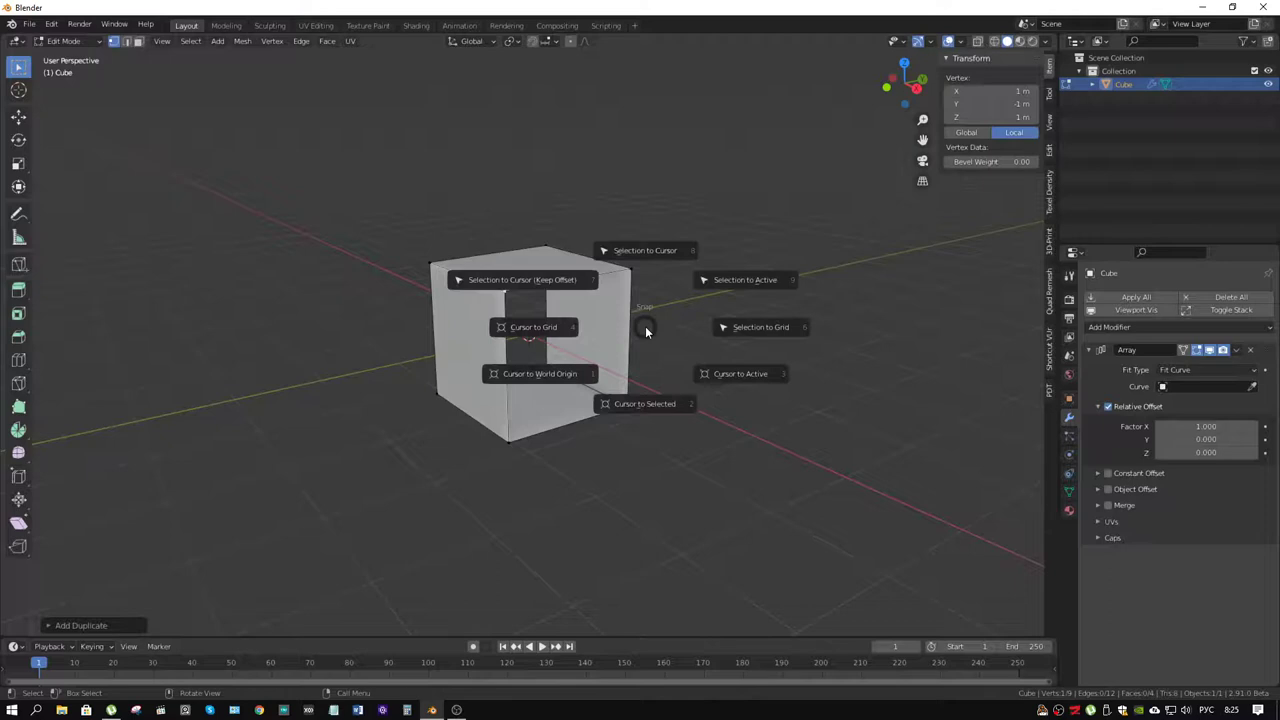
{"action": "left_click", "coordinate": [585, 367]}
{"action": "middle_click_drag", "start_coordinate": [554, 348], "coordinate": [559, 347]}
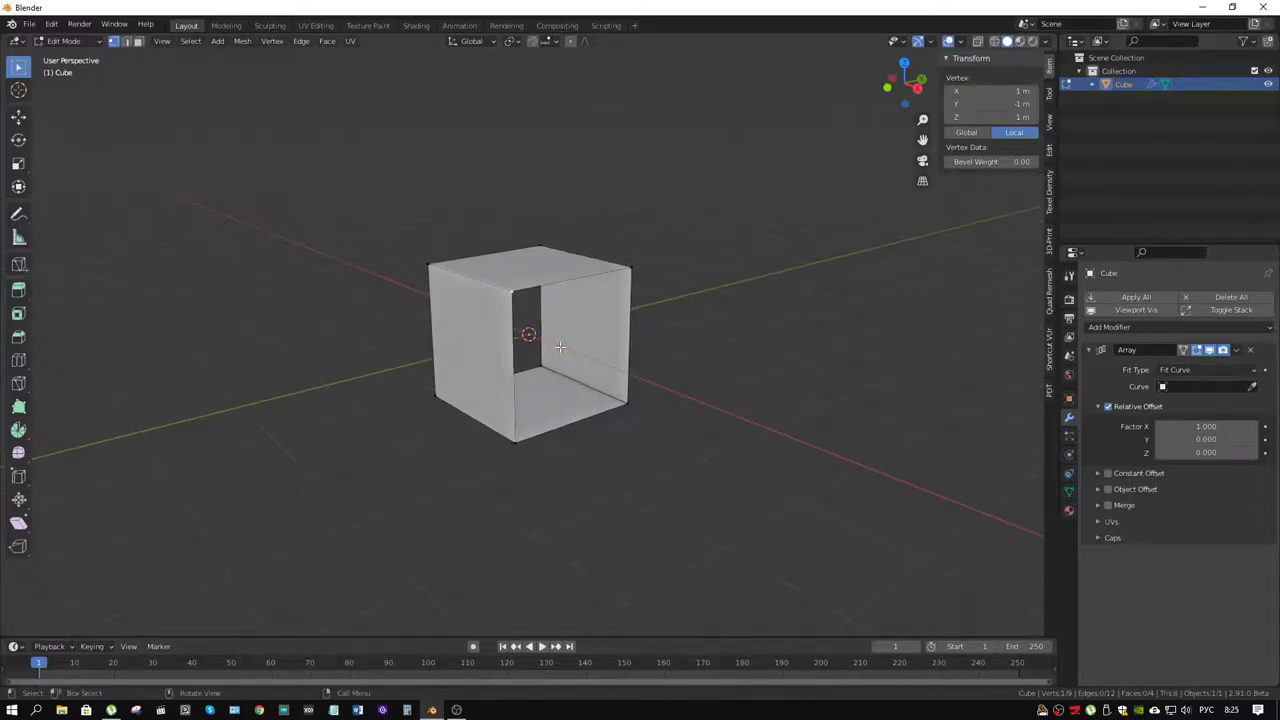
{"action": "key", "text": "p"}
{"action": "left_click", "coordinate": [560, 348]}
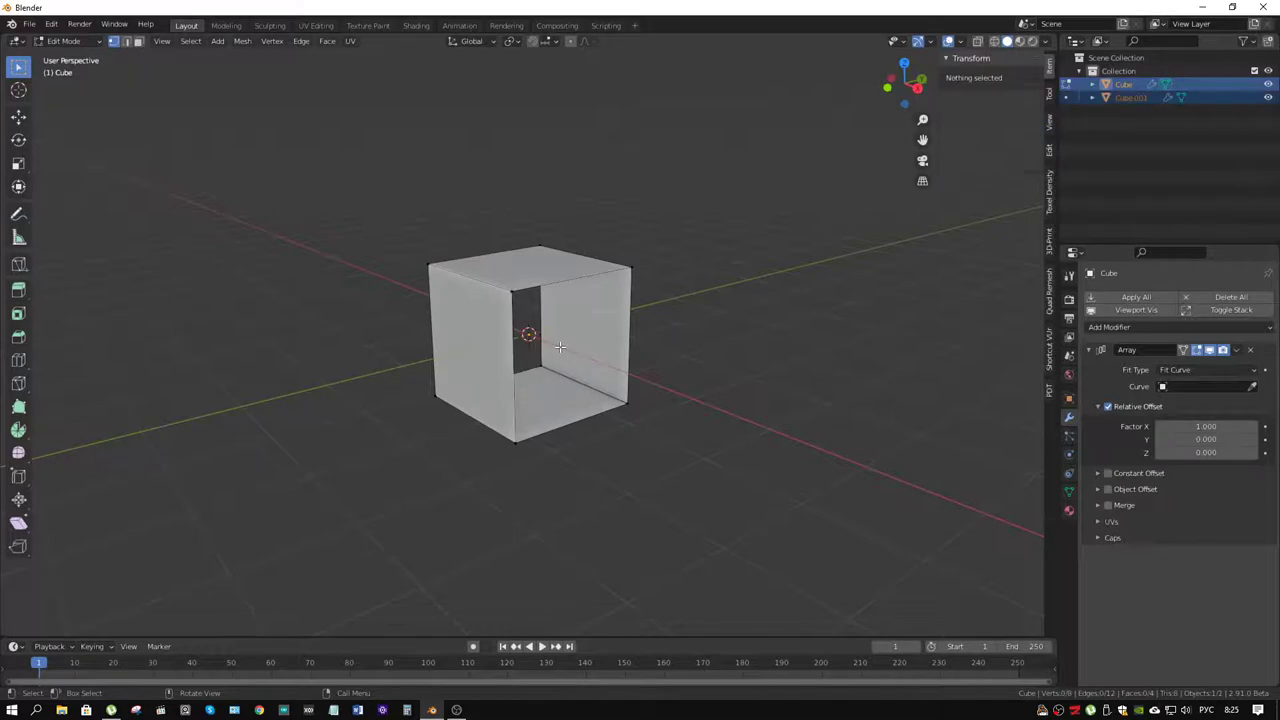
Step: Snap Cube.001's single vertex onto the cursor at 0, 0, 0 m
{"action": "key", "text": "Tab"}
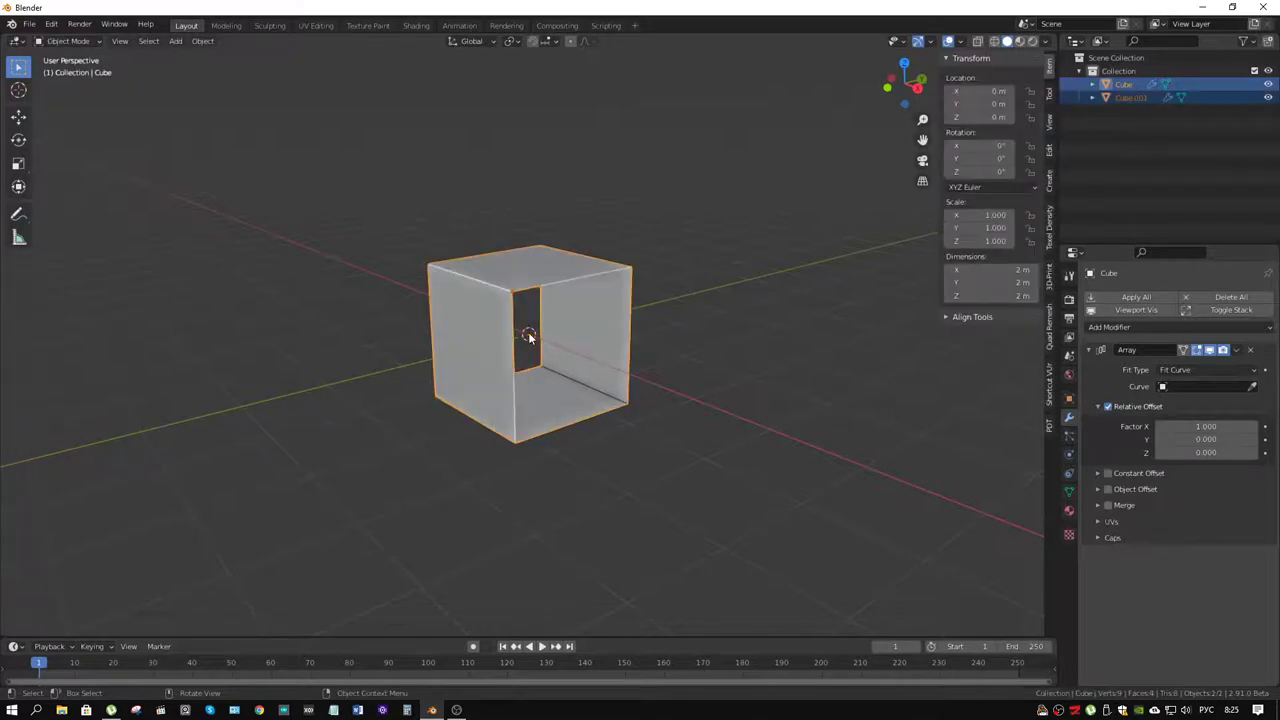
{"action": "left_click", "coordinate": [528, 334]}
{"action": "middle_click_drag", "start_coordinate": [542, 352], "coordinate": [536, 355]}
{"action": "key", "text": "Tab"}
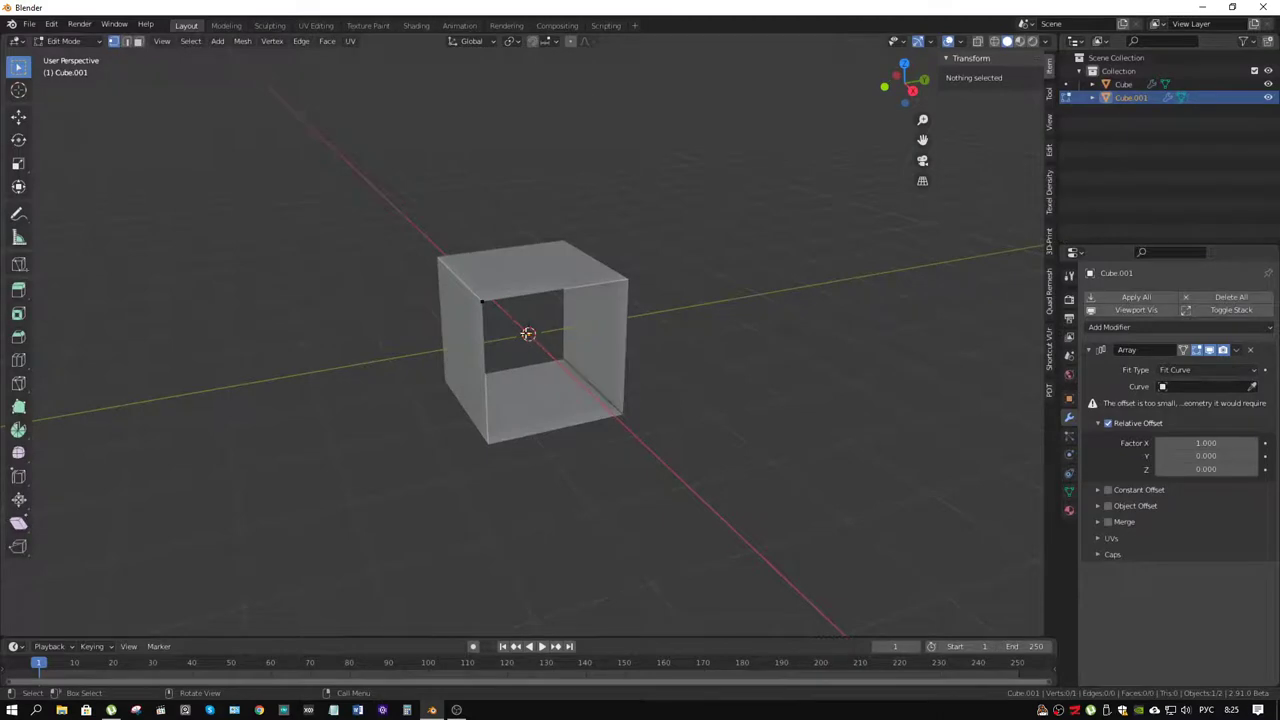
{"action": "left_click", "coordinate": [519, 329]}
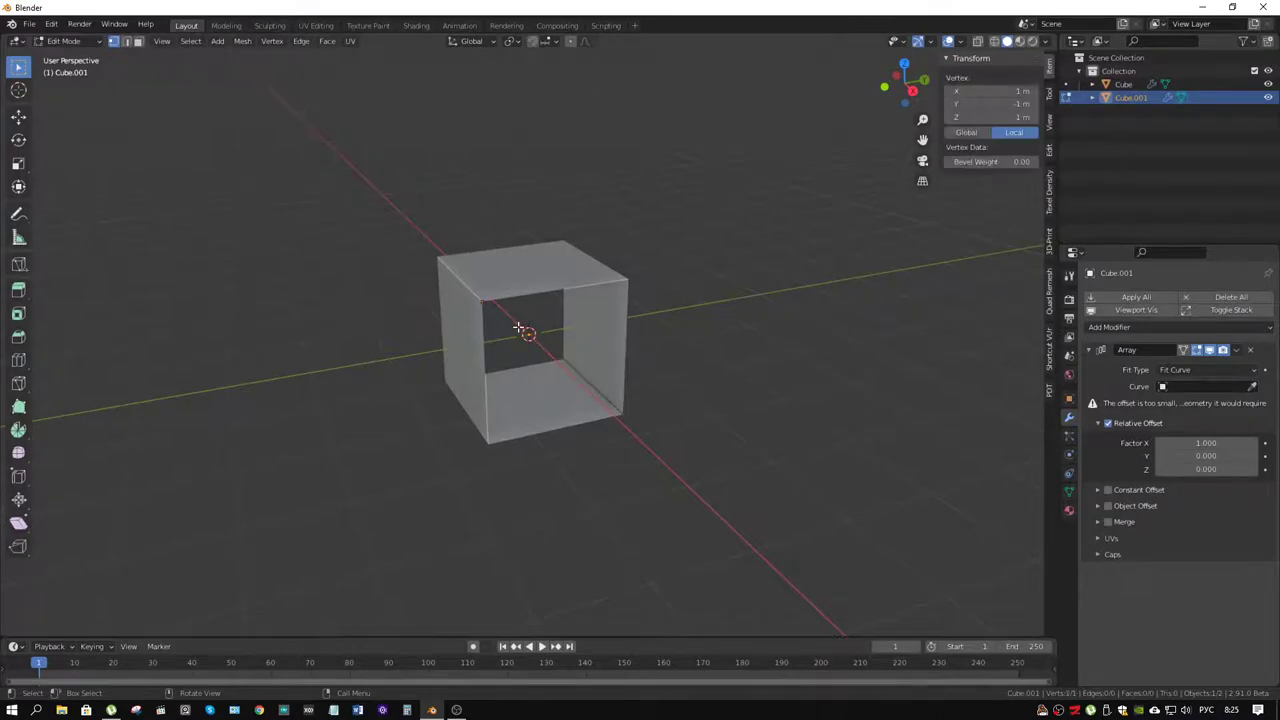
{"action": "key", "text": "shift+s"}
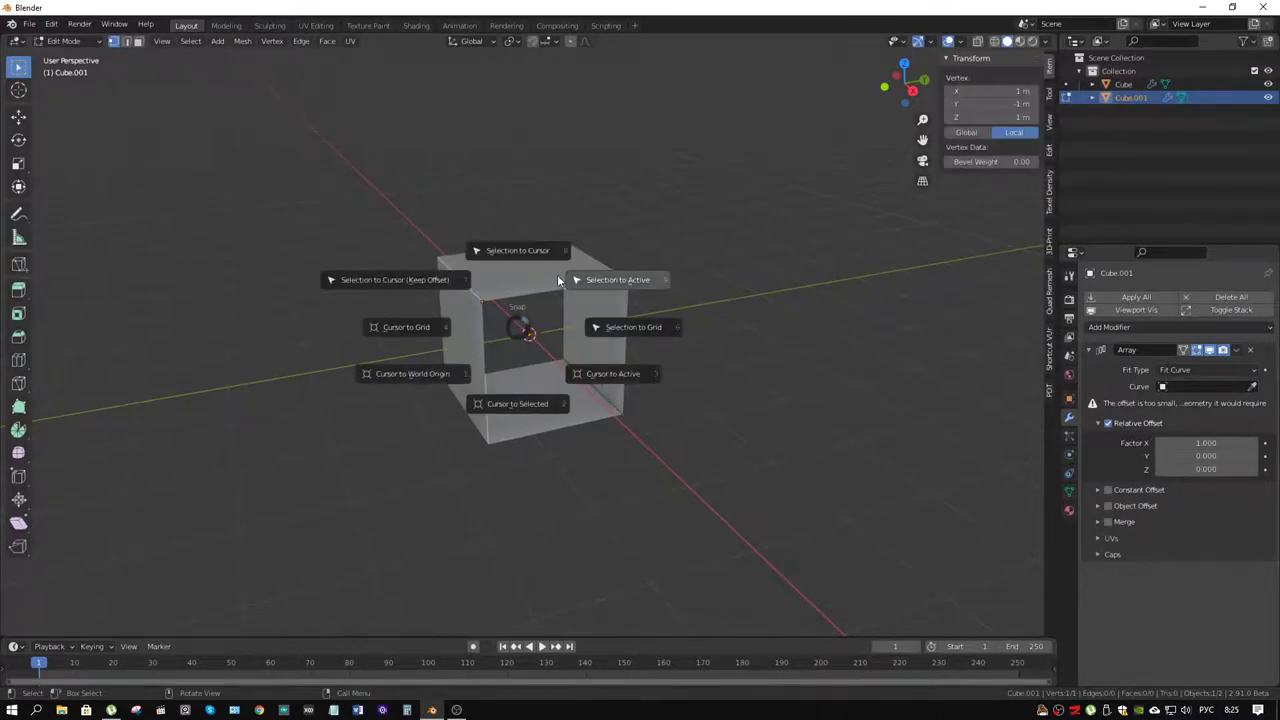
{"action": "left_click", "coordinate": [528, 256]}
{"action": "key", "text": "Tab"}
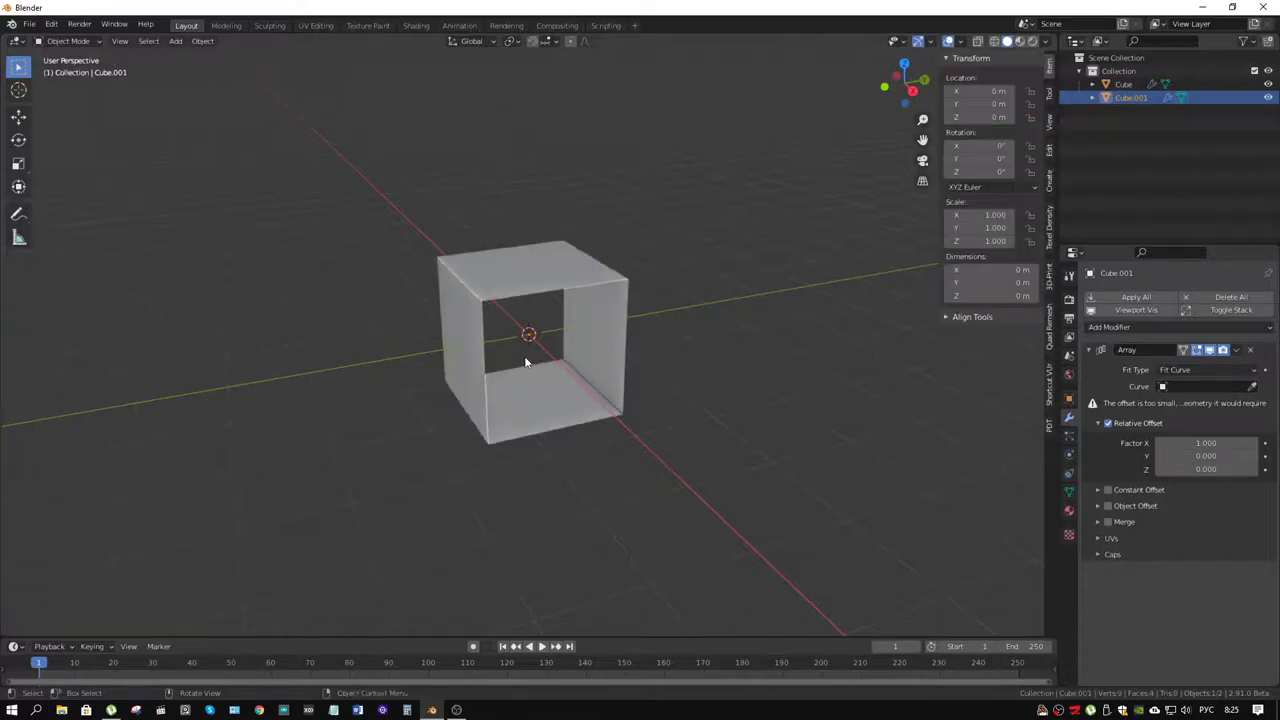
{"action": "mouse_move", "coordinate": [525, 362]}
{"action": "middle_mouse_down"}
{"action": "mouse_move", "coordinate": [765, 341]}
{"action": "mouse_move", "coordinate": [666, 363]}
{"action": "middle_mouse_up"}
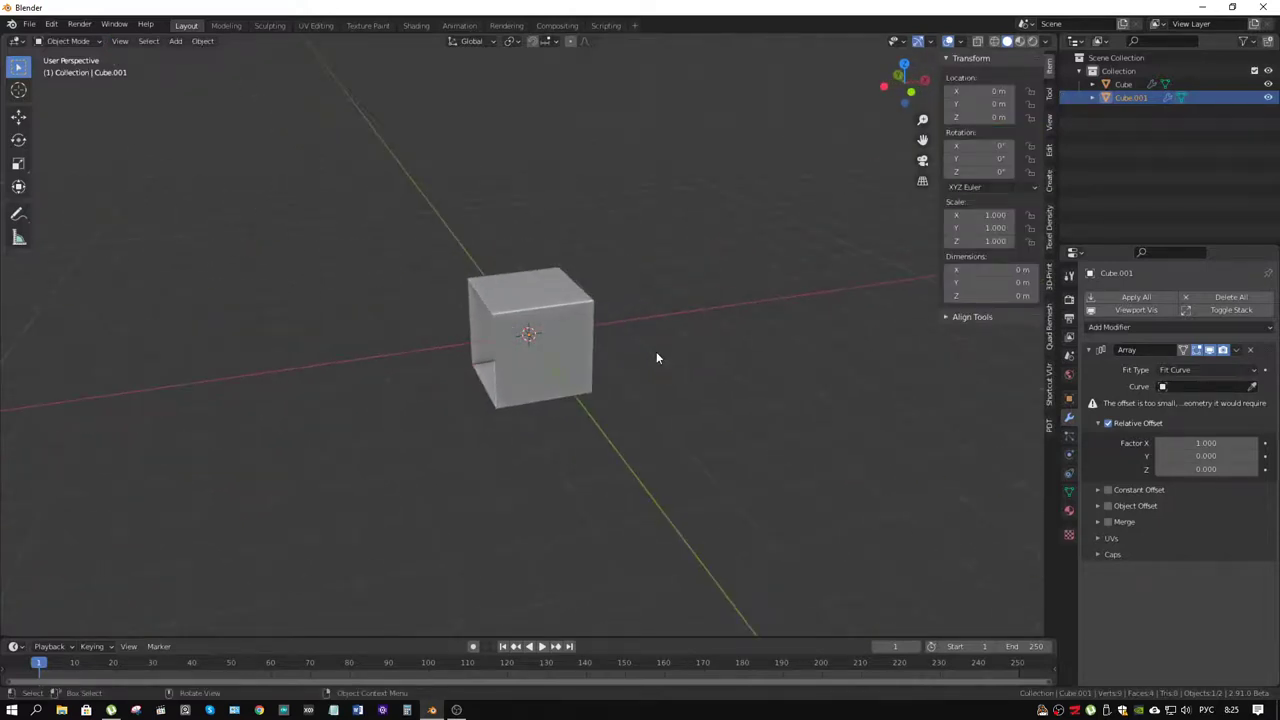
Step: Extrude a new vertex along X from Cube.001 and move it to about X -4, Z 1.7
{"action": "key", "text": "x"}
{"action": "key", "text": "Escape"}
{"action": "middle_click_drag", "start_coordinate": [586, 379], "coordinate": [639, 370]}
{"action": "key", "text": "Tab"}
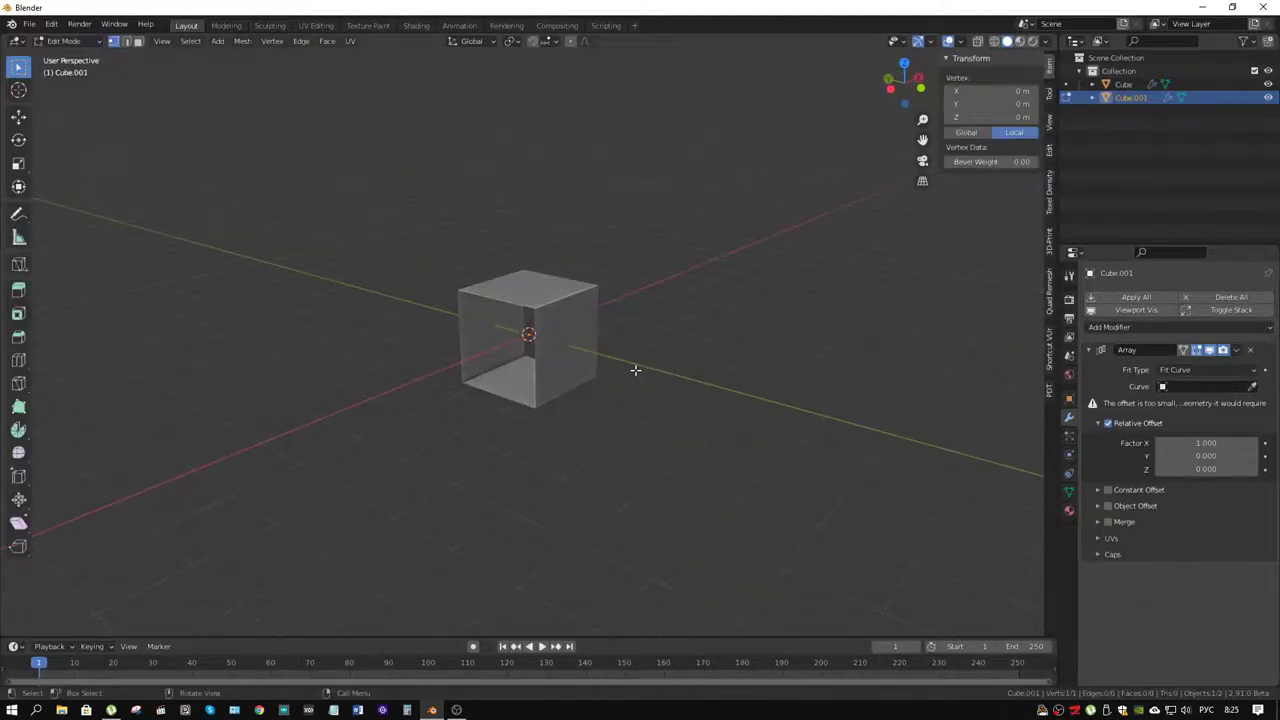
{"action": "key", "text": "e"}
{"action": "key", "text": "x"}
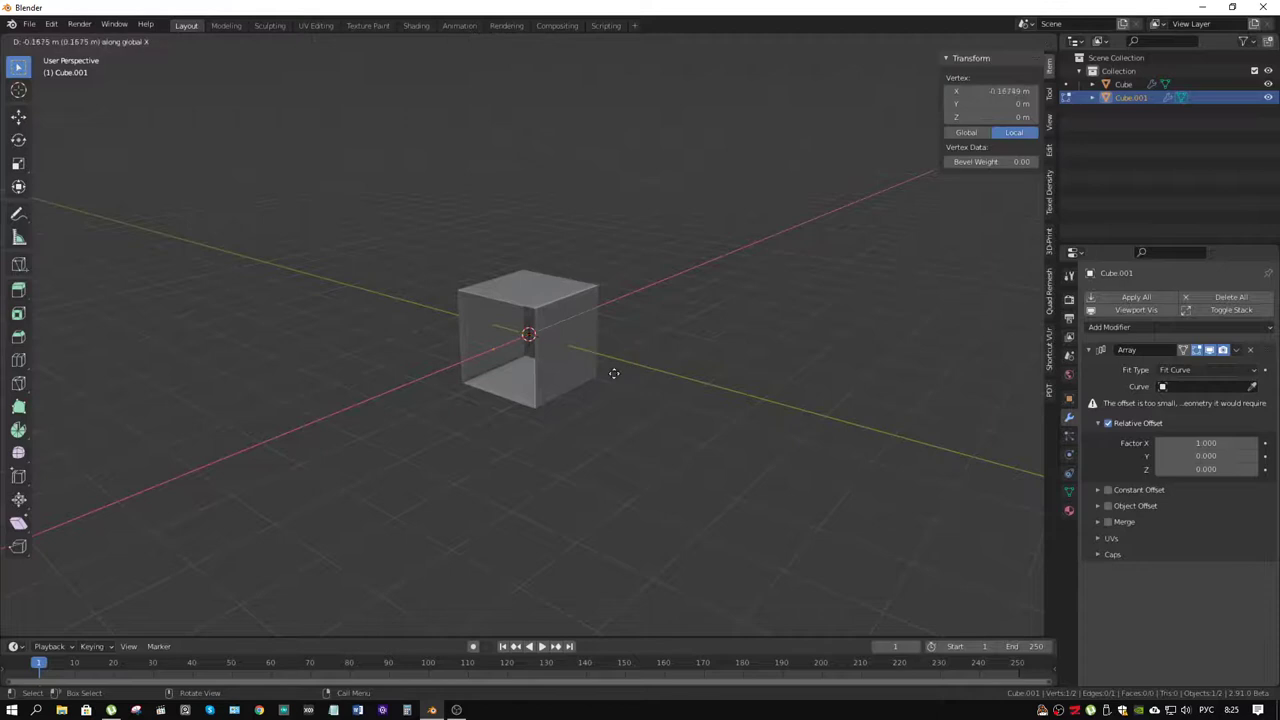
{"action": "left_click", "coordinate": [557, 397]}
{"action": "mouse_move", "coordinate": [557, 397]}
{"action": "middle_mouse_down"}
{"action": "mouse_move", "coordinate": [567, 379]}
{"action": "mouse_move", "coordinate": [520, 367]}
{"action": "mouse_move", "coordinate": [574, 382]}
{"action": "middle_mouse_up"}
{"action": "key", "text": "g"}
{"action": "key", "text": "shift+y"}
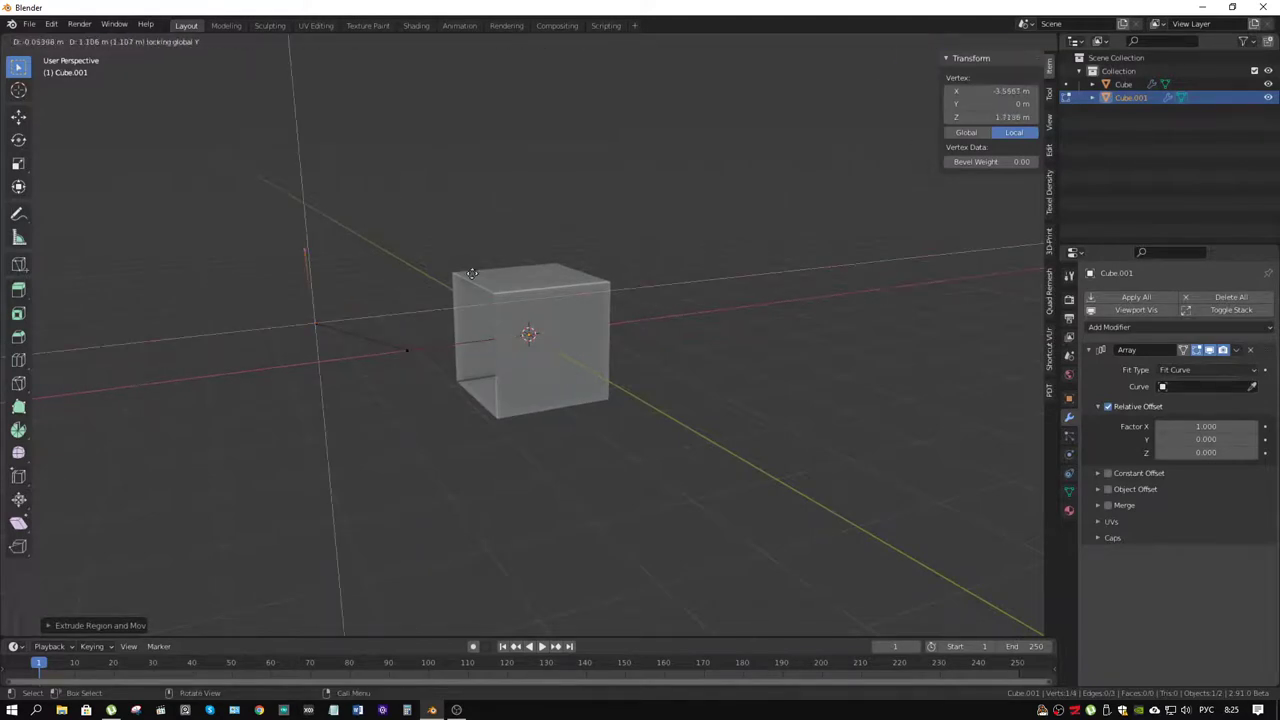
{"action": "left_click", "coordinate": [441, 285]}
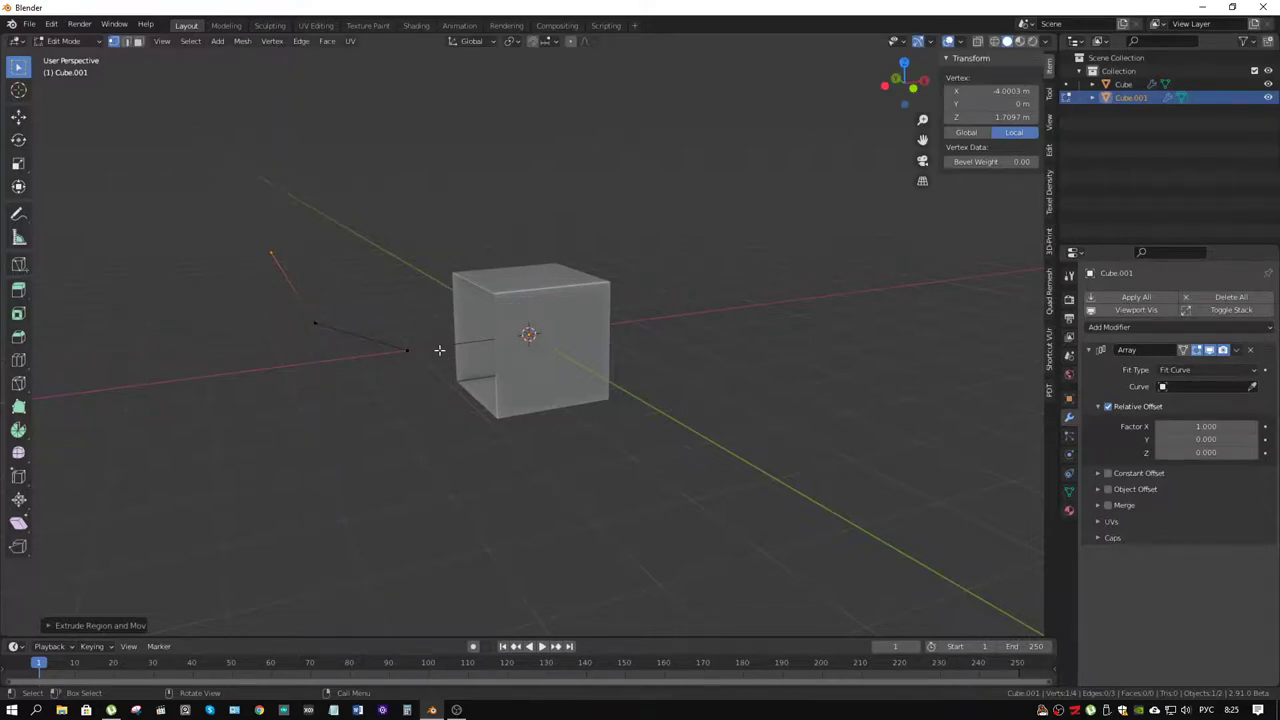
Step: Delete the extra vertices and vertex-bevel a corner of the path to round it
{"action": "left_click_drag", "start_coordinate": [440, 345], "coordinate": [300, 316]}
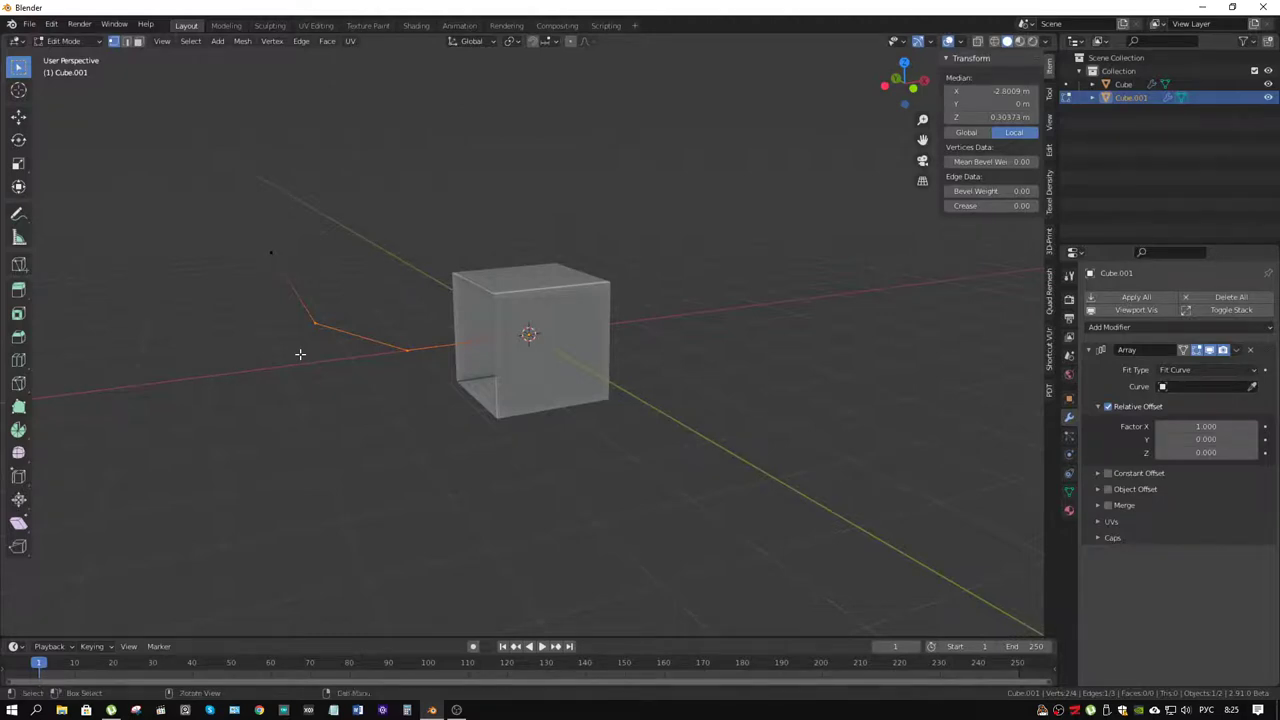
{"action": "key", "text": "e"}
{"action": "right_click", "coordinate": [311, 355]}
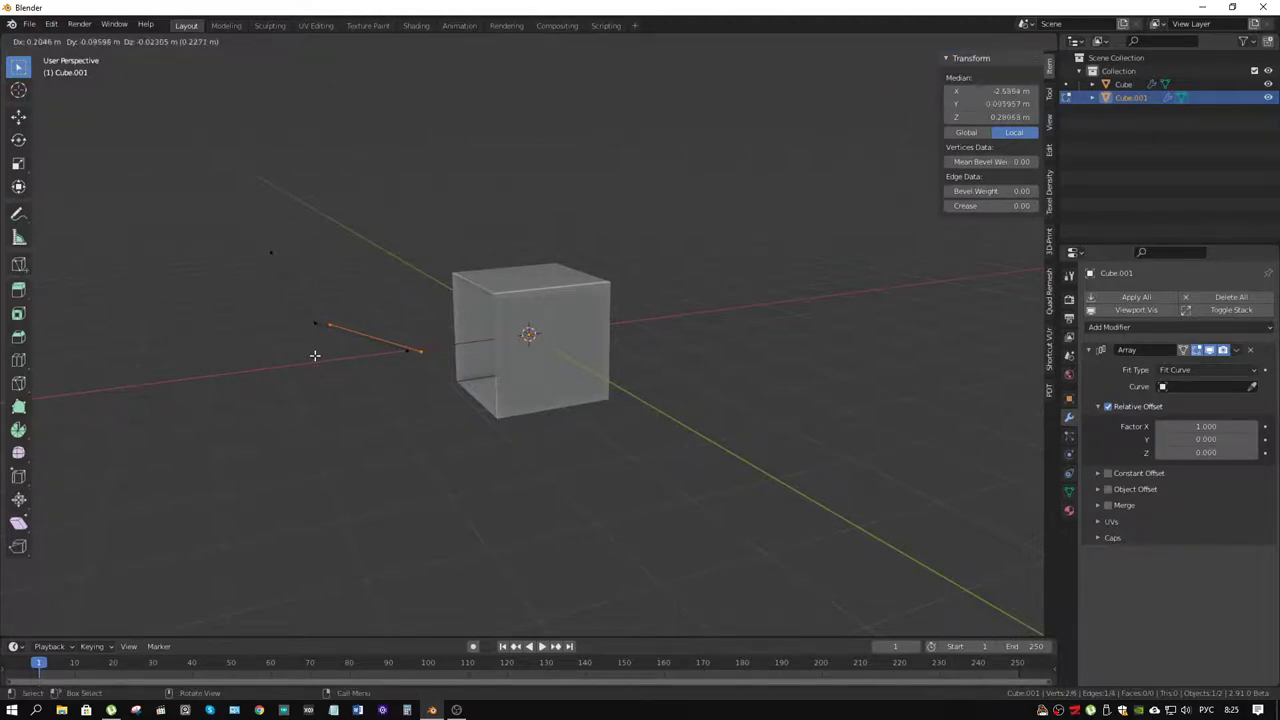
{"action": "right_click", "coordinate": [313, 356]}
{"action": "key", "text": "Escape"}
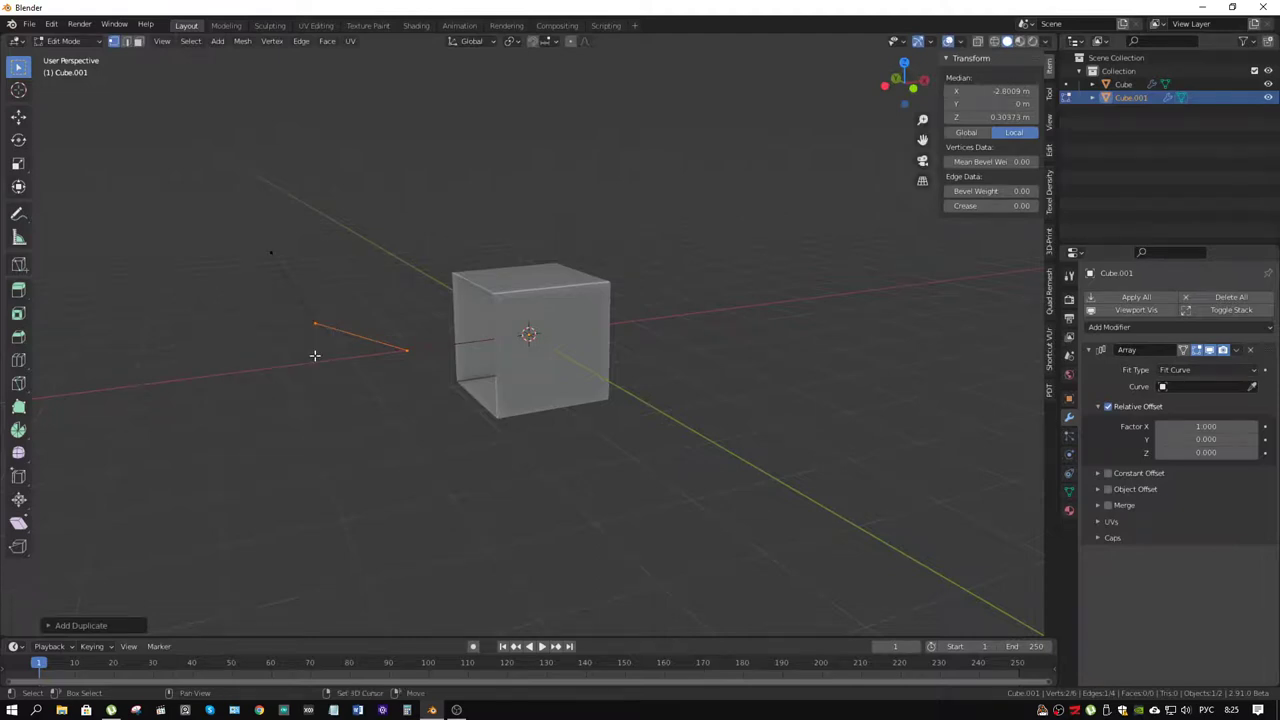
{"action": "key", "text": "x"}
{"action": "left_click", "coordinate": [313, 327]}
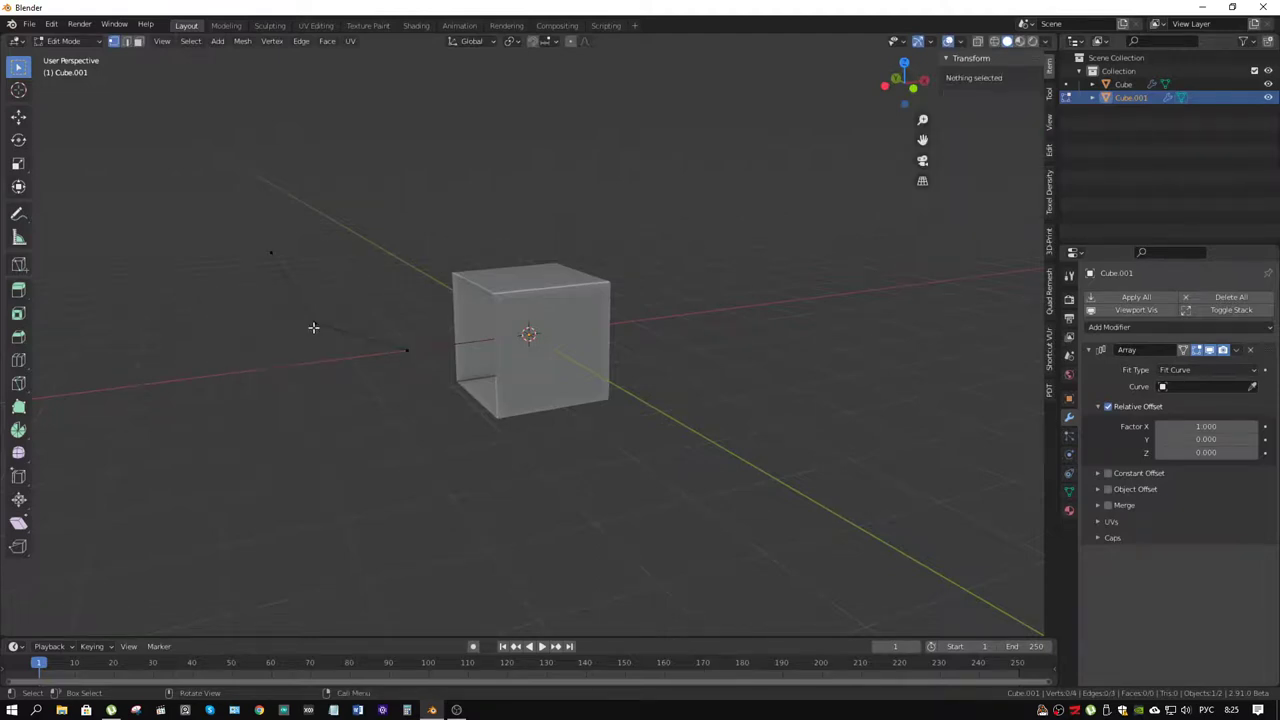
{"action": "left_click", "coordinate": [318, 326]}
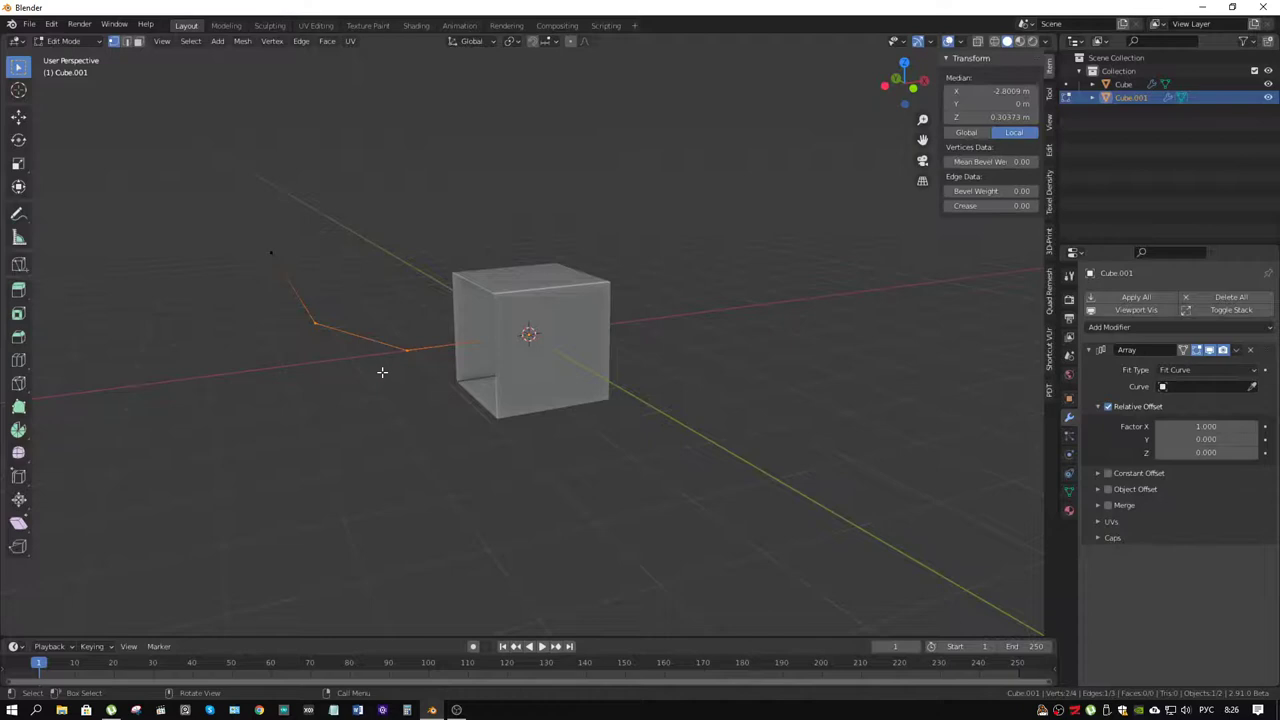
{"action": "key", "text": "ctrl+shift+b"}
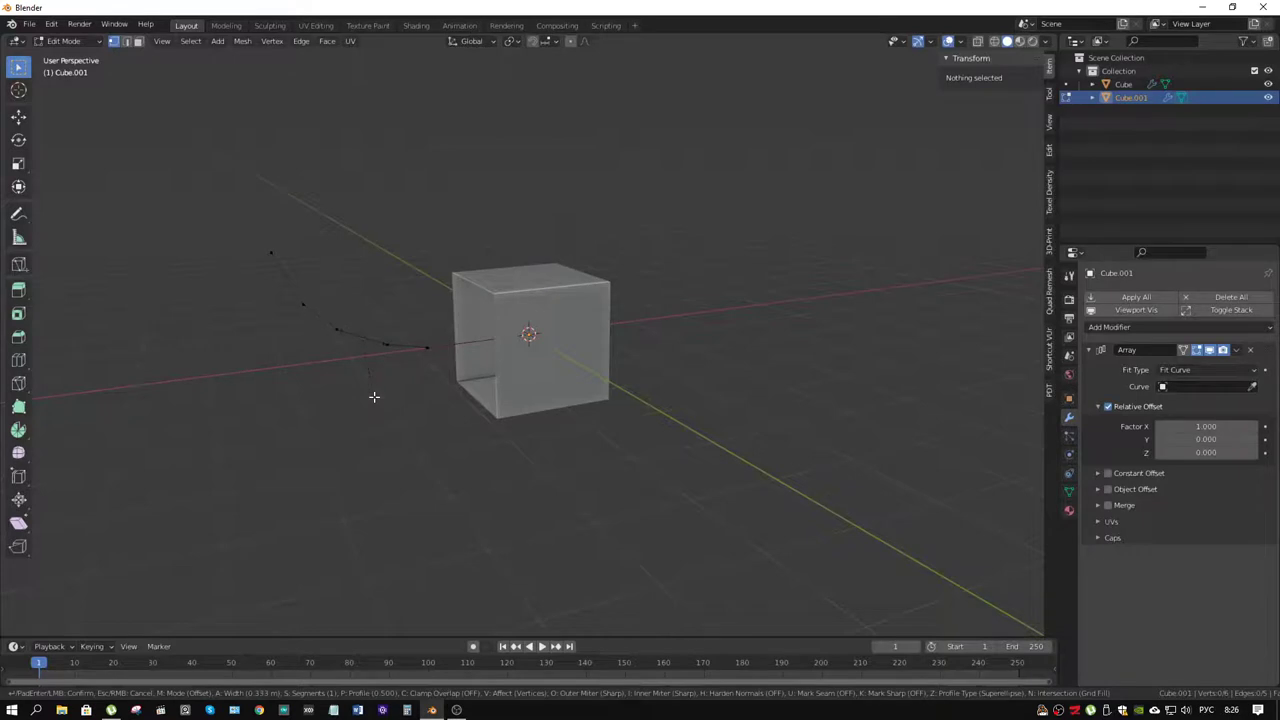
{"action": "left_click", "coordinate": [374, 397]}
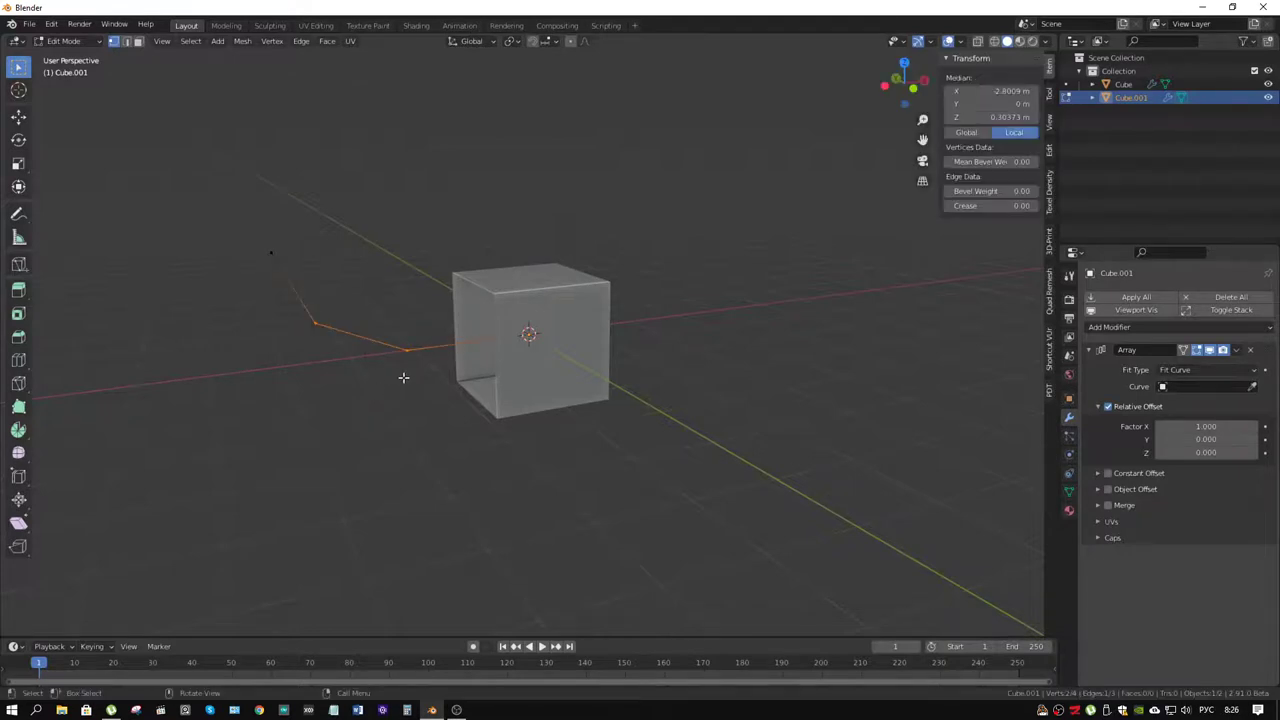
Step: Convert the Cube.001 mesh into a curve through the F3 search
{"action": "key", "text": "Tab"}
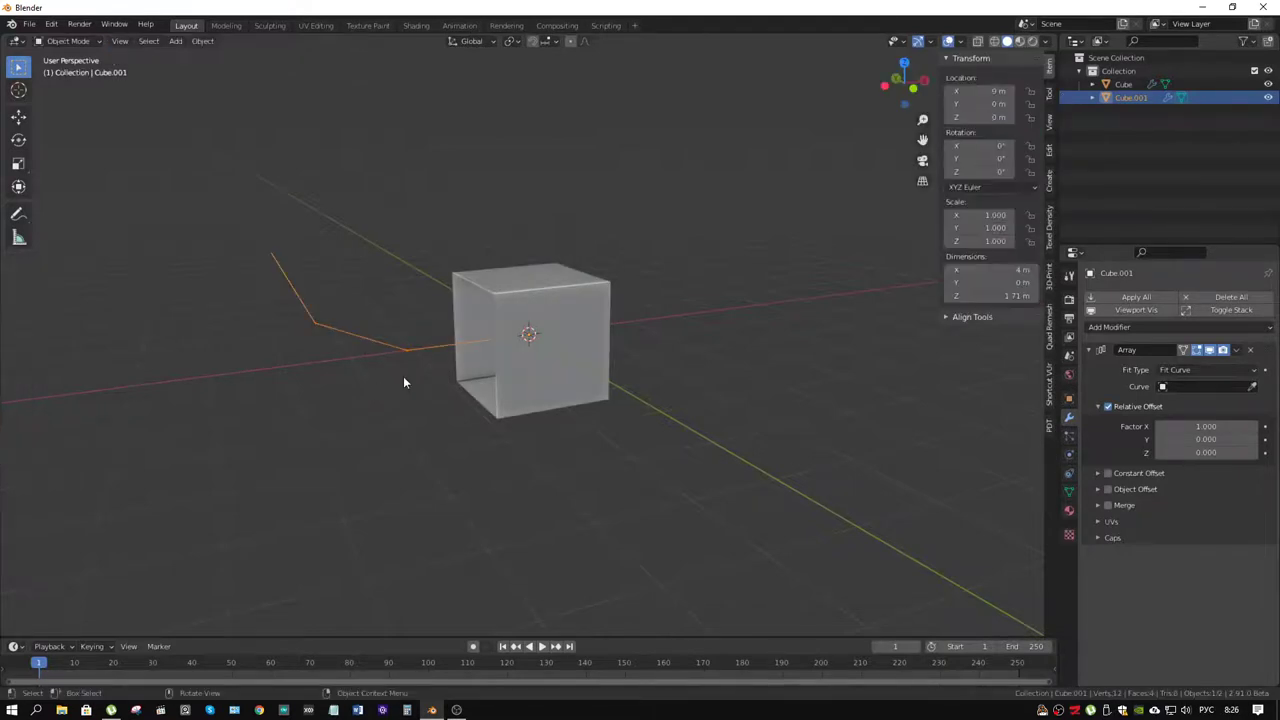
{"action": "key", "text": "F3"}
{"action": "type", "text": "co"}
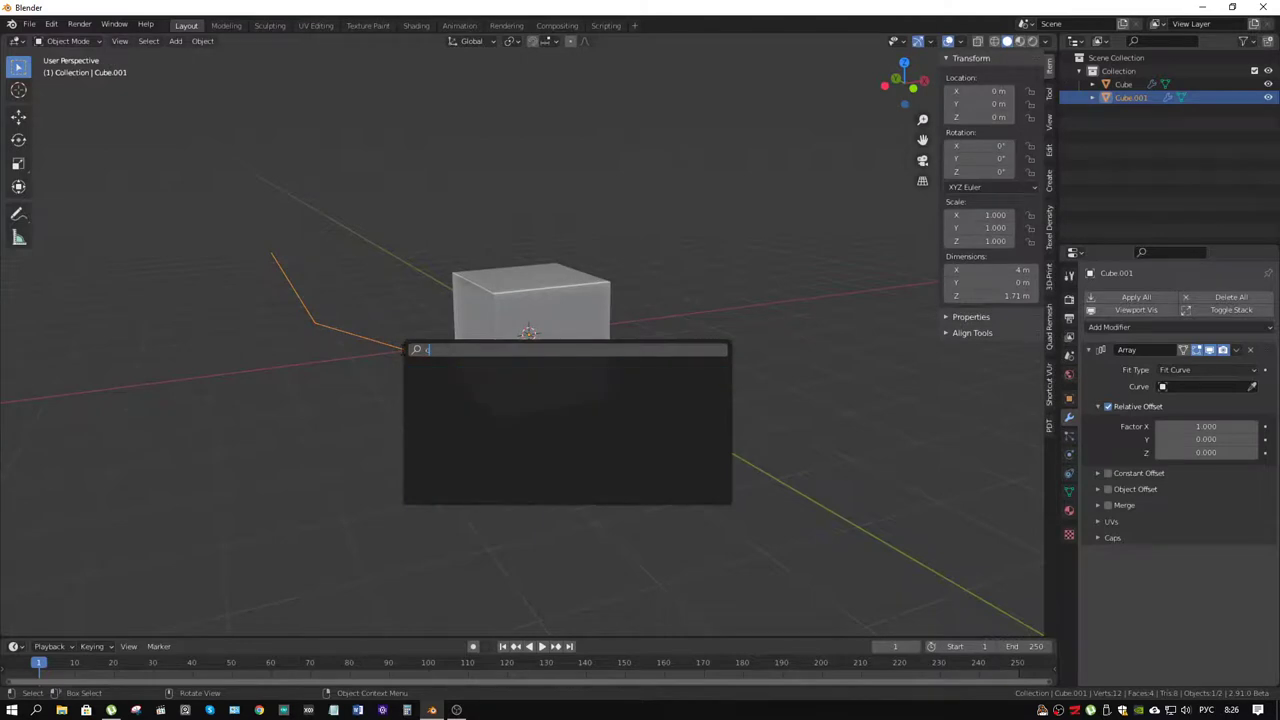
{"action": "type", "text": "nv"}
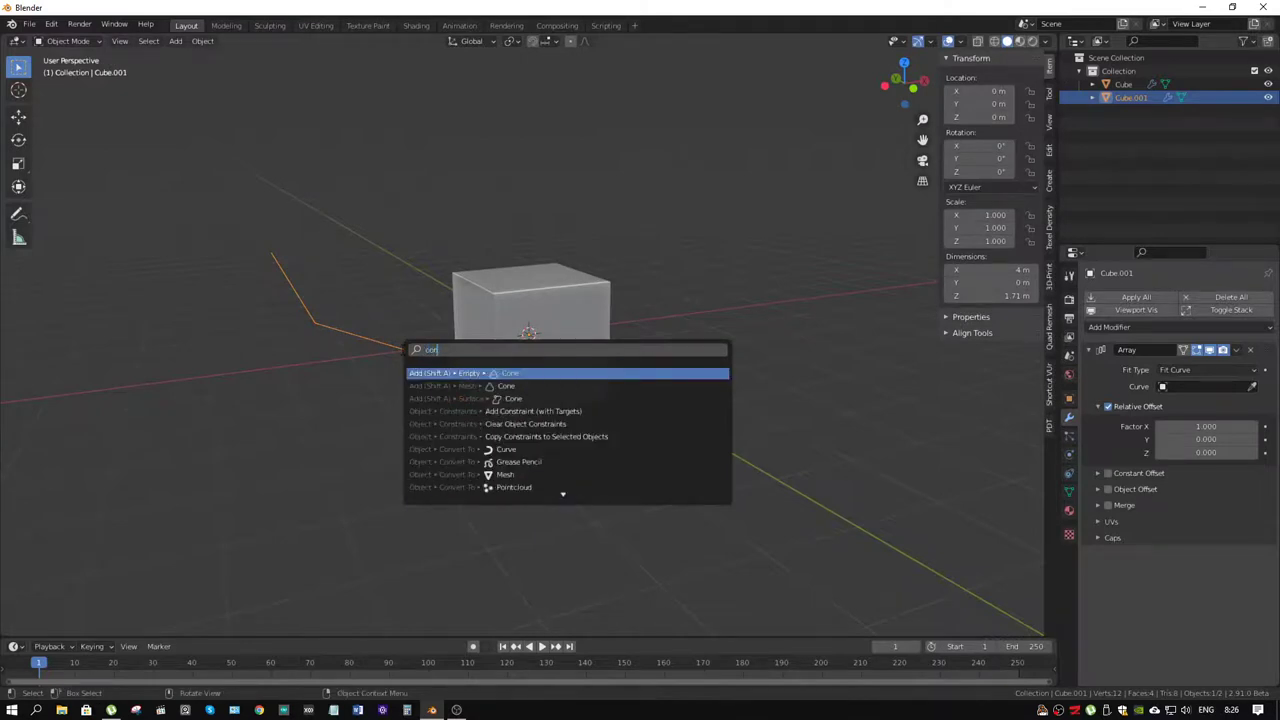
{"action": "type", "text": "e"}
{"action": "key", "text": "Down"}
{"action": "key", "text": "Down"}
{"action": "key", "text": "Return"}
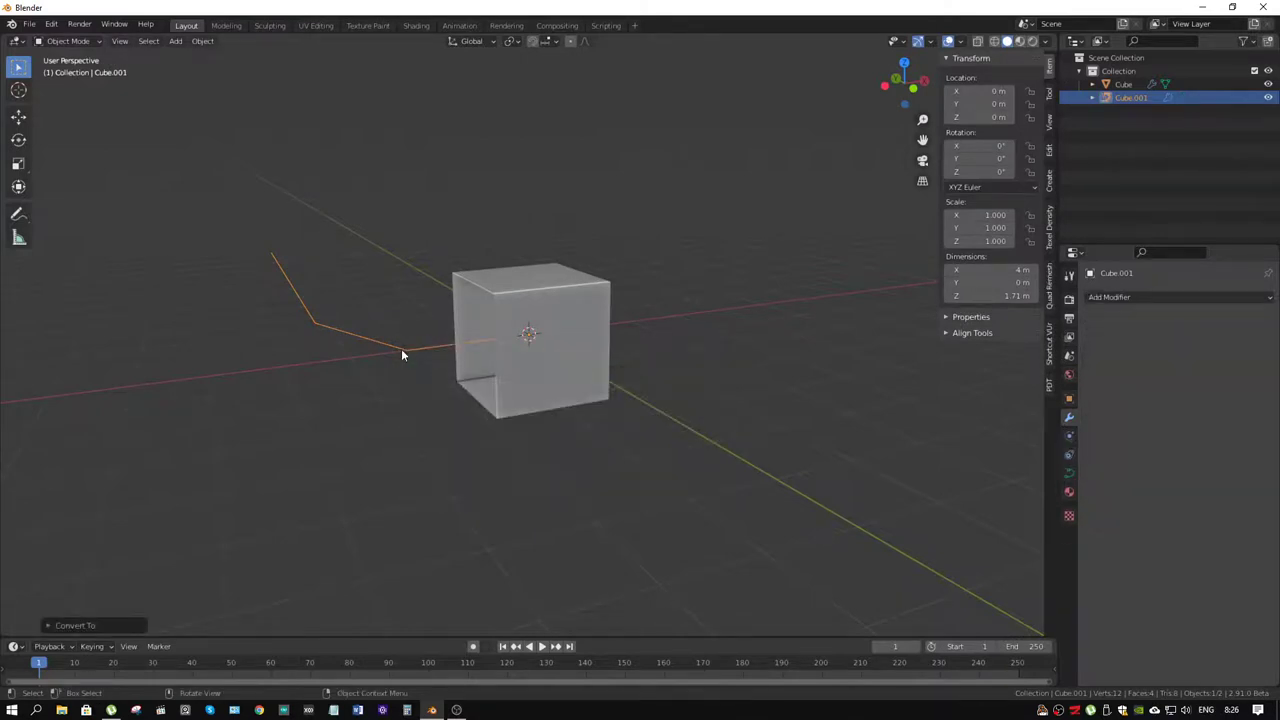
Step: Set Cube.001 as the Cube's Array fit curve, stretching the box to 6 m
{"action": "left_click", "coordinate": [555, 375]}
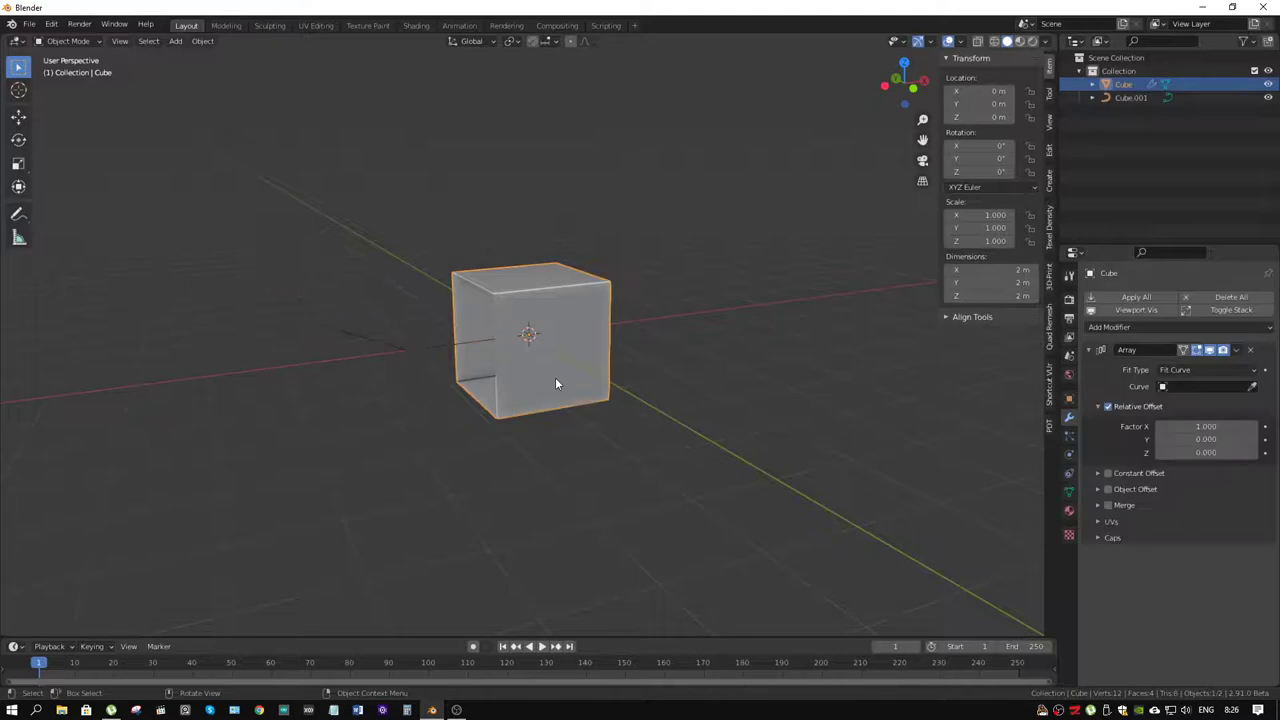
{"action": "left_click", "coordinate": [1252, 386]}
{"action": "left_click", "coordinate": [405, 349]}
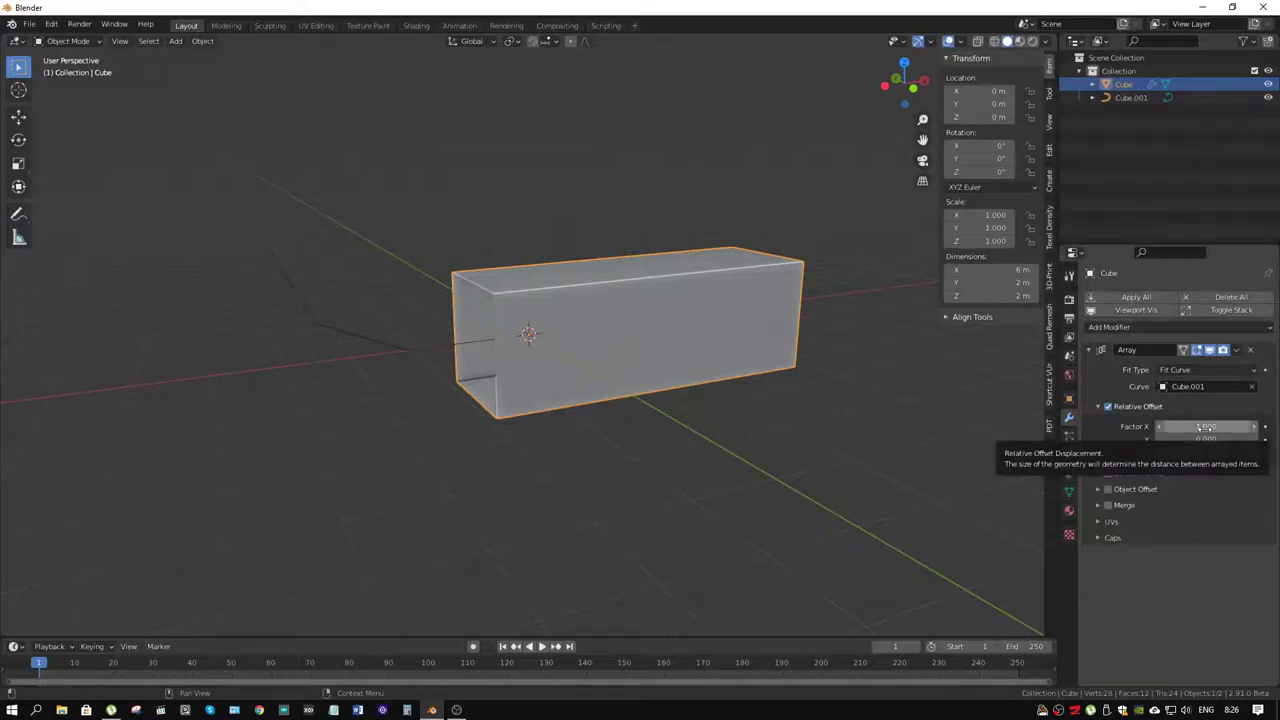
{"action": "left_click", "coordinate": [1188, 427]}
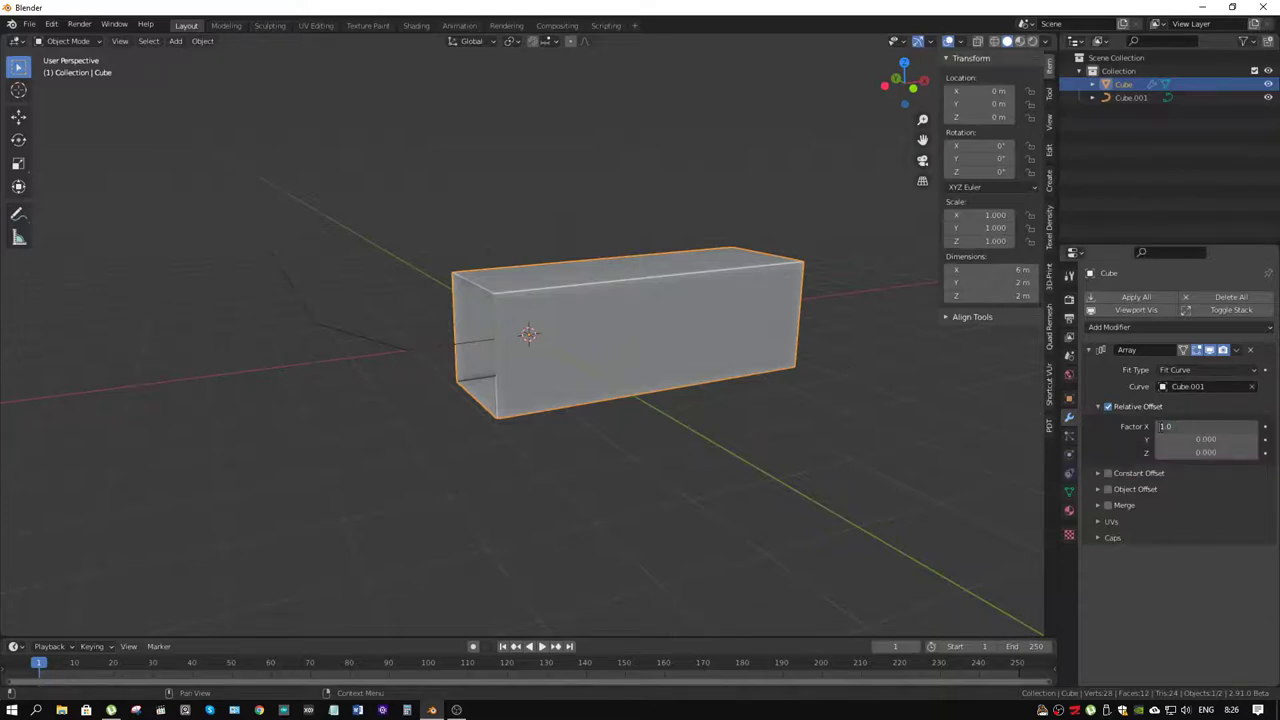
Step: Try the array's Factor X at -1, then set it back to 1
{"action": "type", "text": "-1"}
{"action": "key", "text": "Return"}
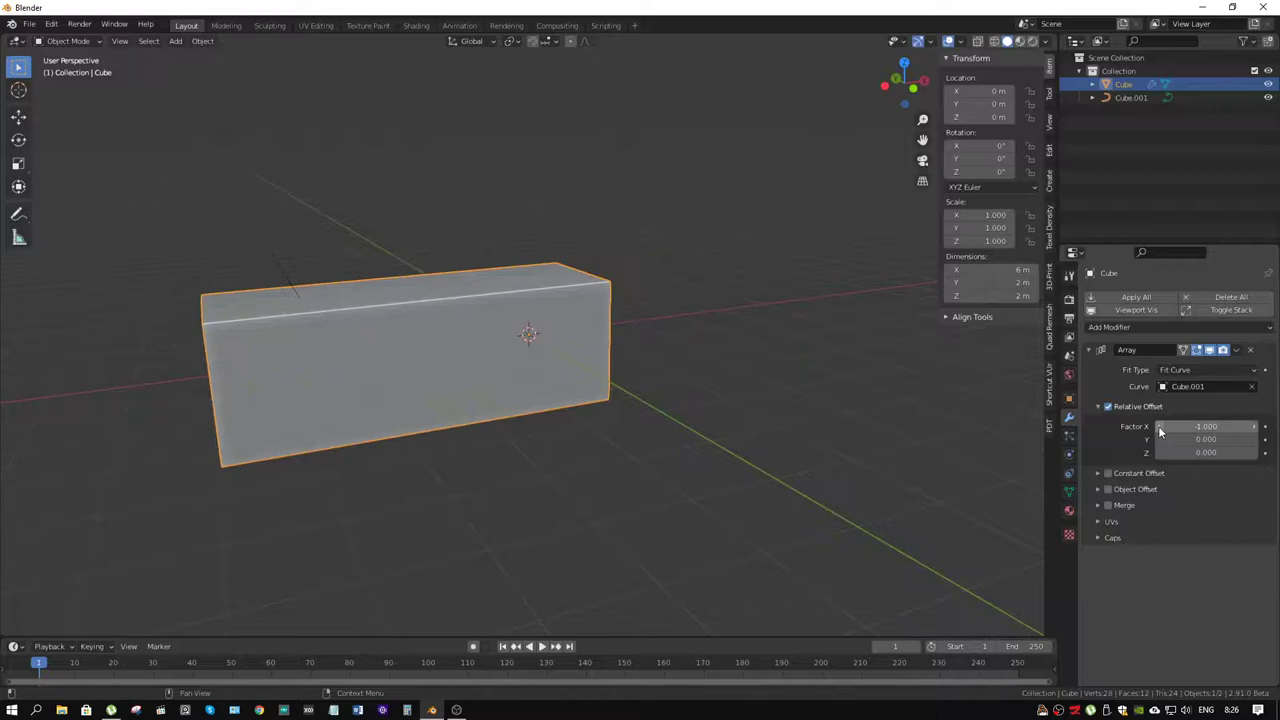
{"action": "left_click", "coordinate": [1180, 427]}
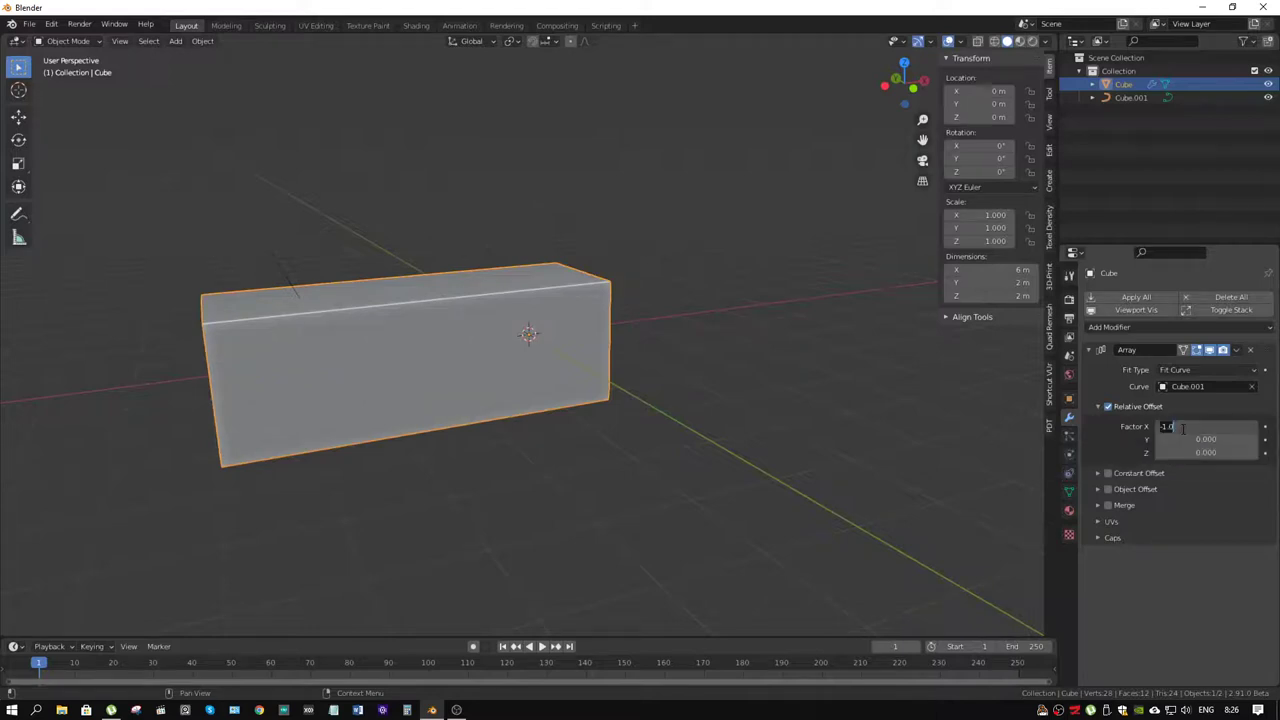
{"action": "type", "text": "1"}
{"action": "key", "text": "Return"}
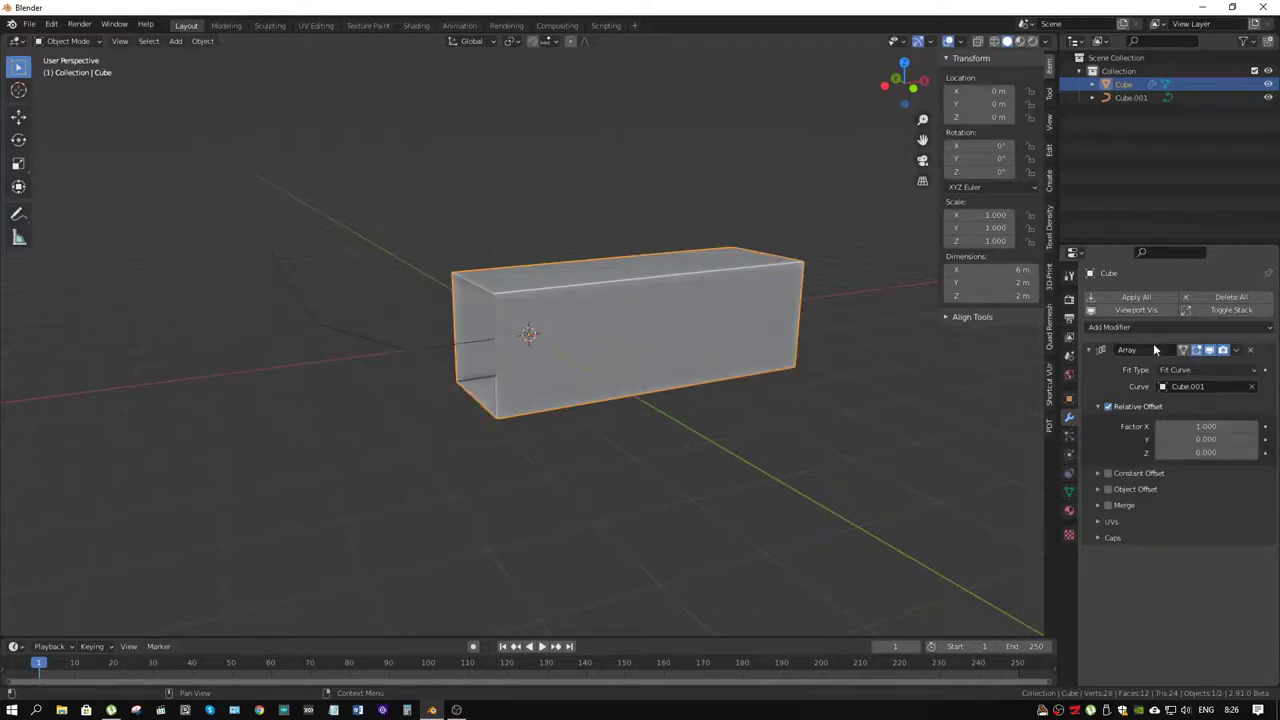
Step: Add a Curve modifier with Cube.001 as its curve object, bending the box along the path
{"action": "left_click", "coordinate": [1123, 328]}
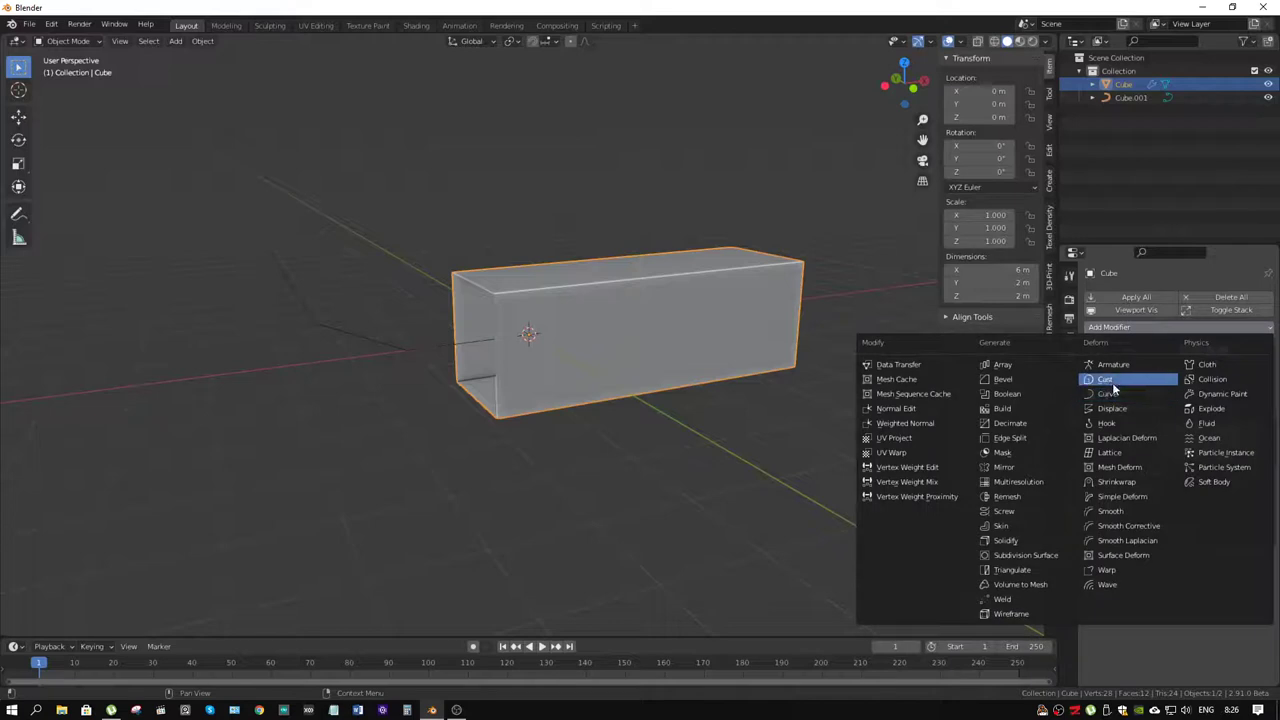
{"action": "left_click", "coordinate": [1108, 394]}
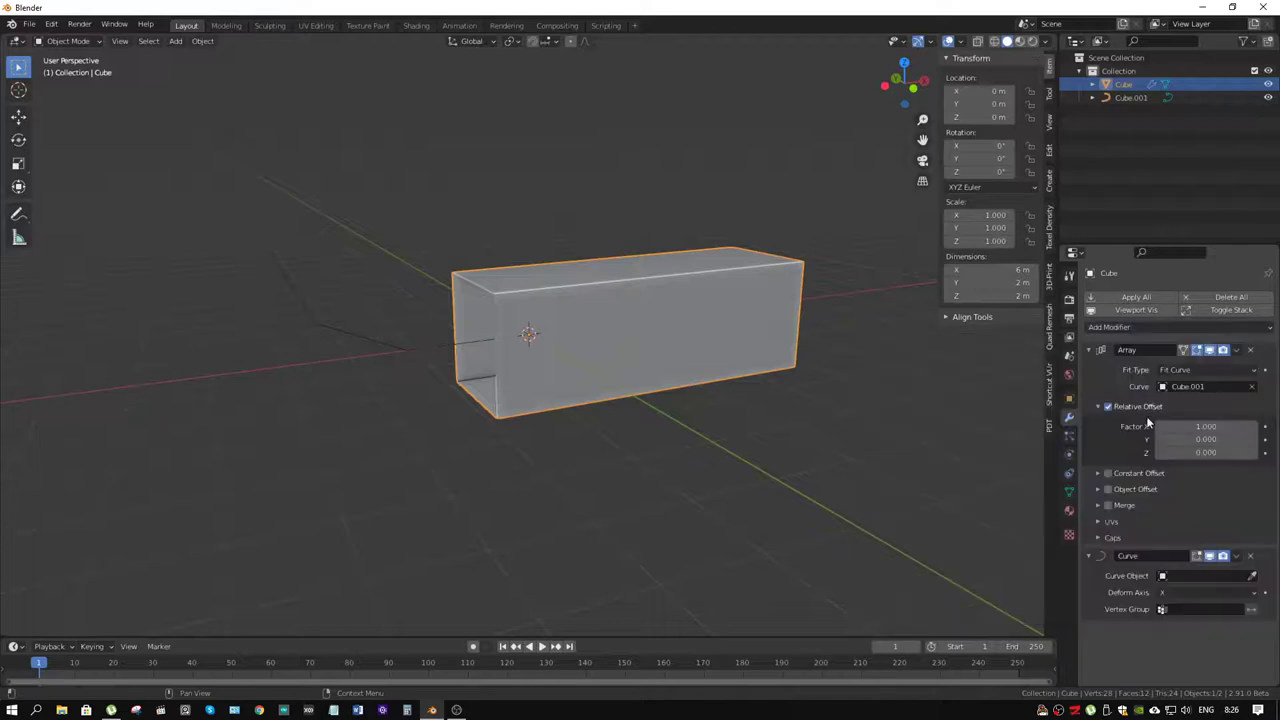
{"action": "left_click", "coordinate": [1253, 577]}
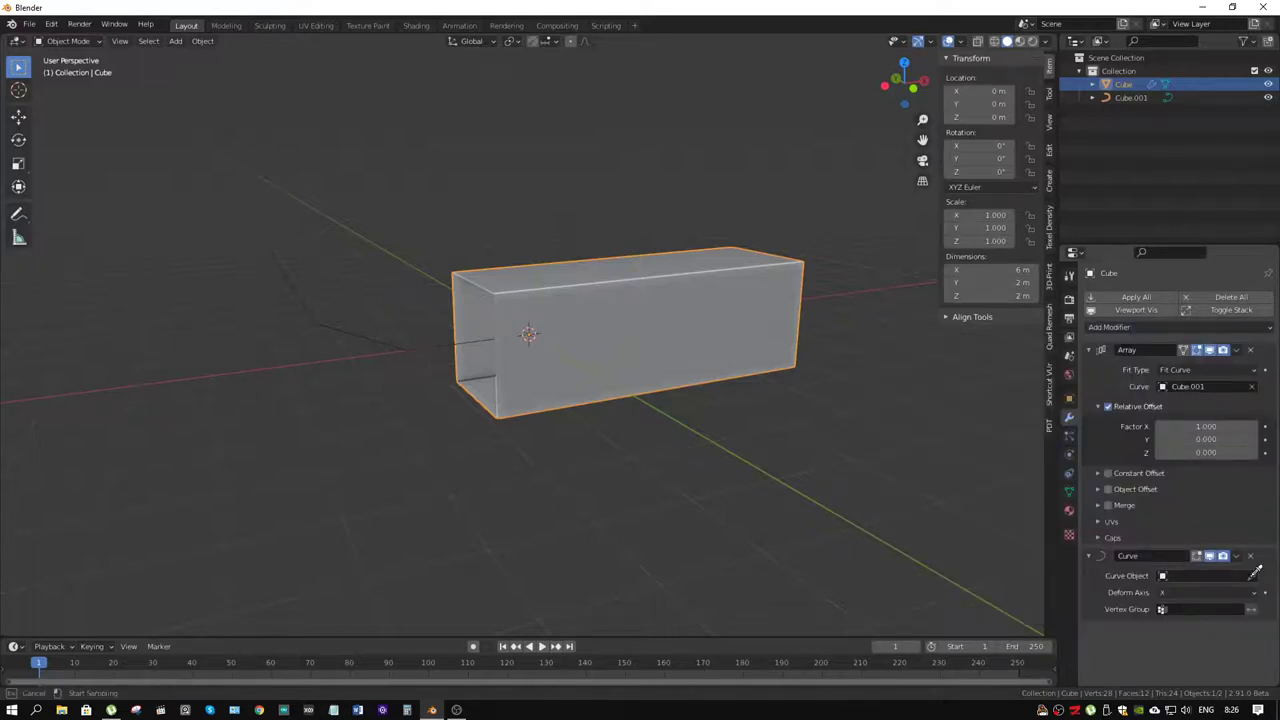
{"action": "left_click", "coordinate": [382, 336]}
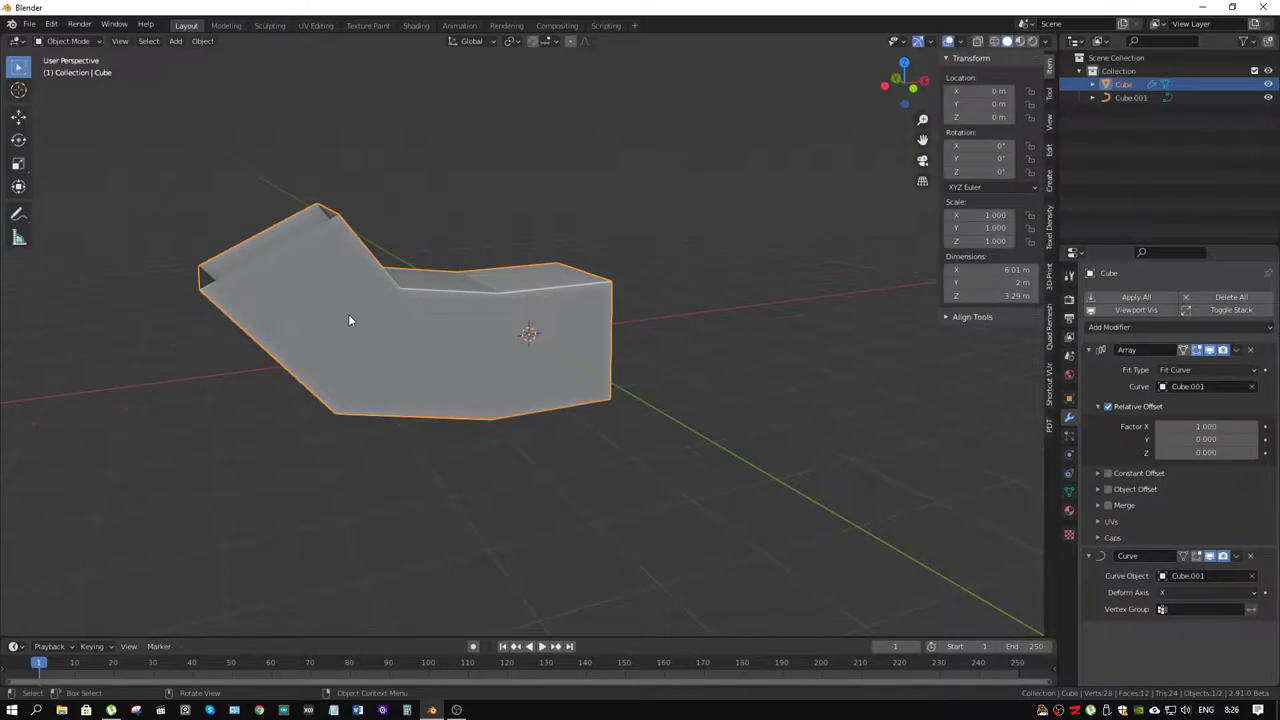
{"action": "middle_click_drag", "start_coordinate": [287, 254], "coordinate": [351, 253]}
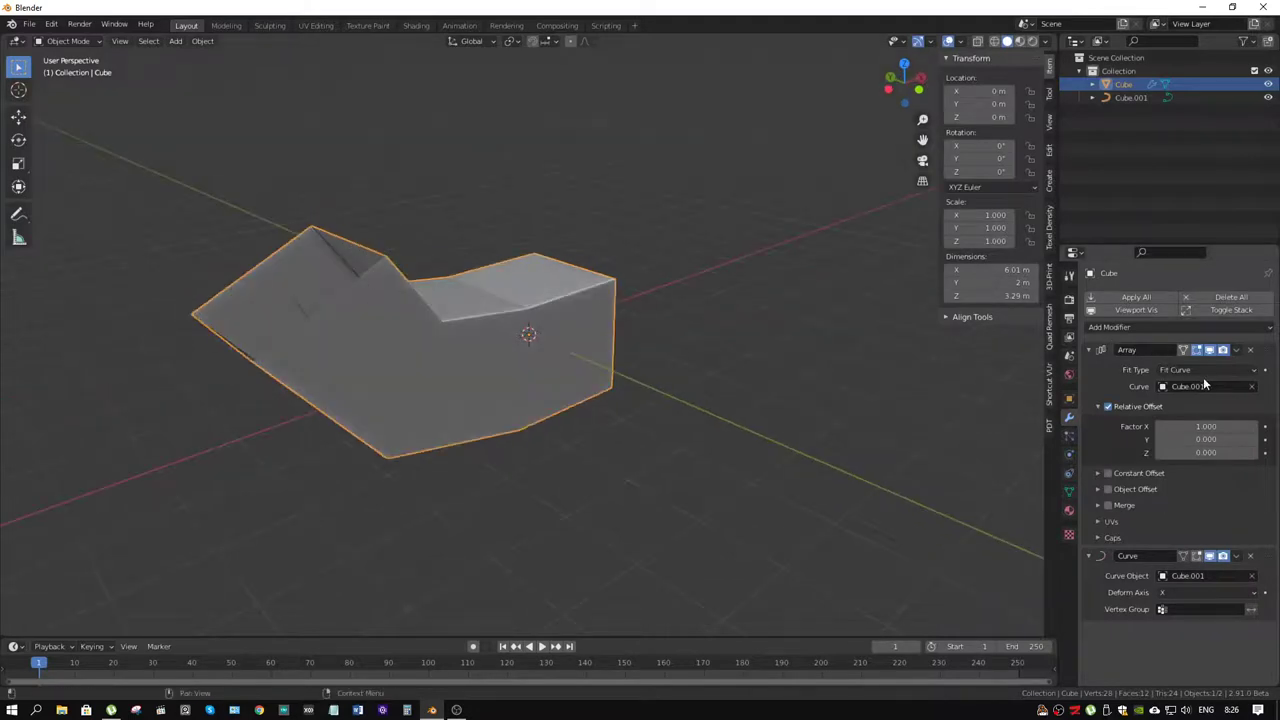
{"action": "left_click", "coordinate": [1180, 330]}
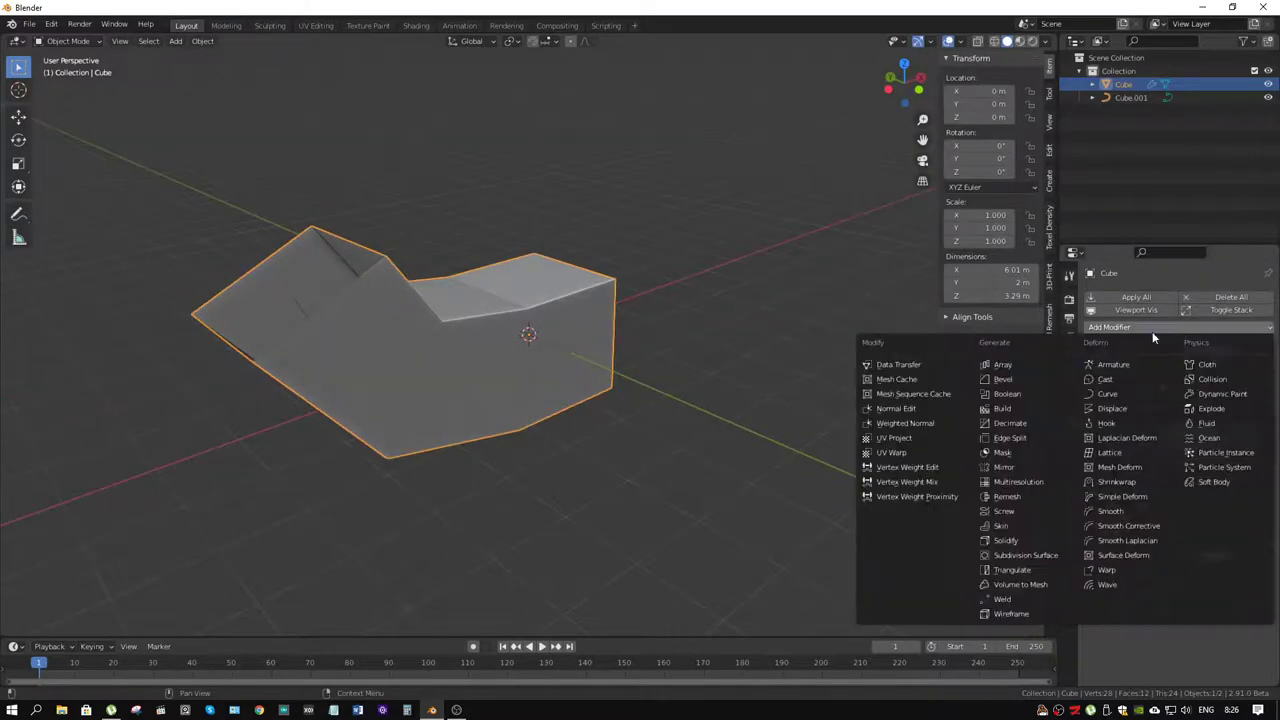
Step: Add a Catmull-Clark Subdivision Surface (viewport 1, render 2) to the box, then select Cube.001
{"action": "left_click", "coordinate": [1040, 558]}
{"action": "middle_click_drag", "start_coordinate": [764, 401], "coordinate": [720, 386]}
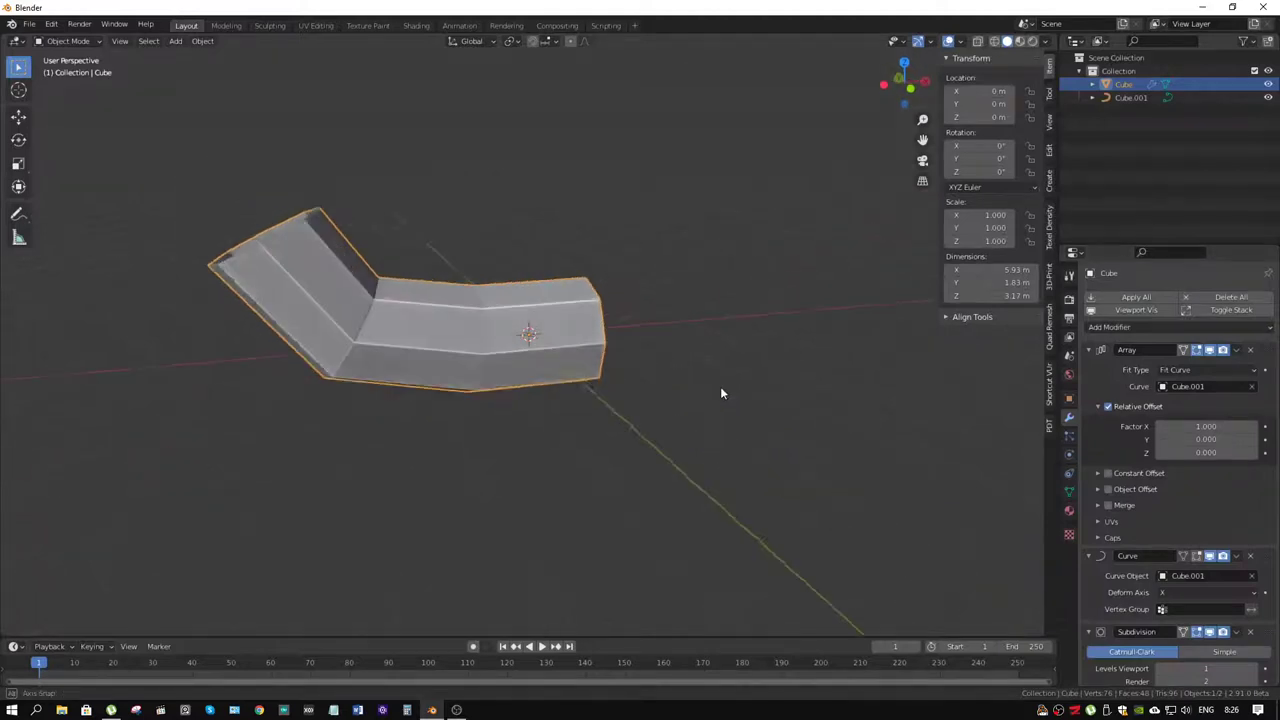
{"action": "scroll", "coordinate": [1257, 501], "scroll_direction": "down", "scroll_amount": 2}
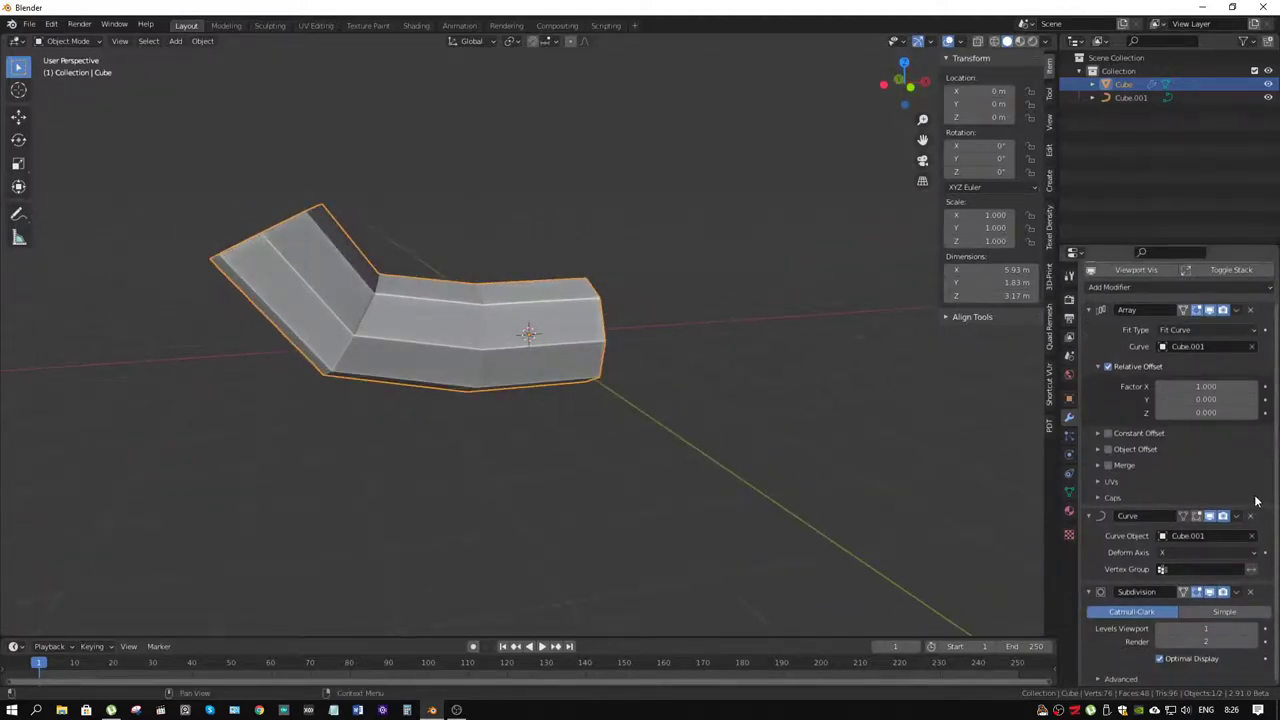
{"action": "middle_click_drag", "start_coordinate": [458, 301], "coordinate": [560, 331]}
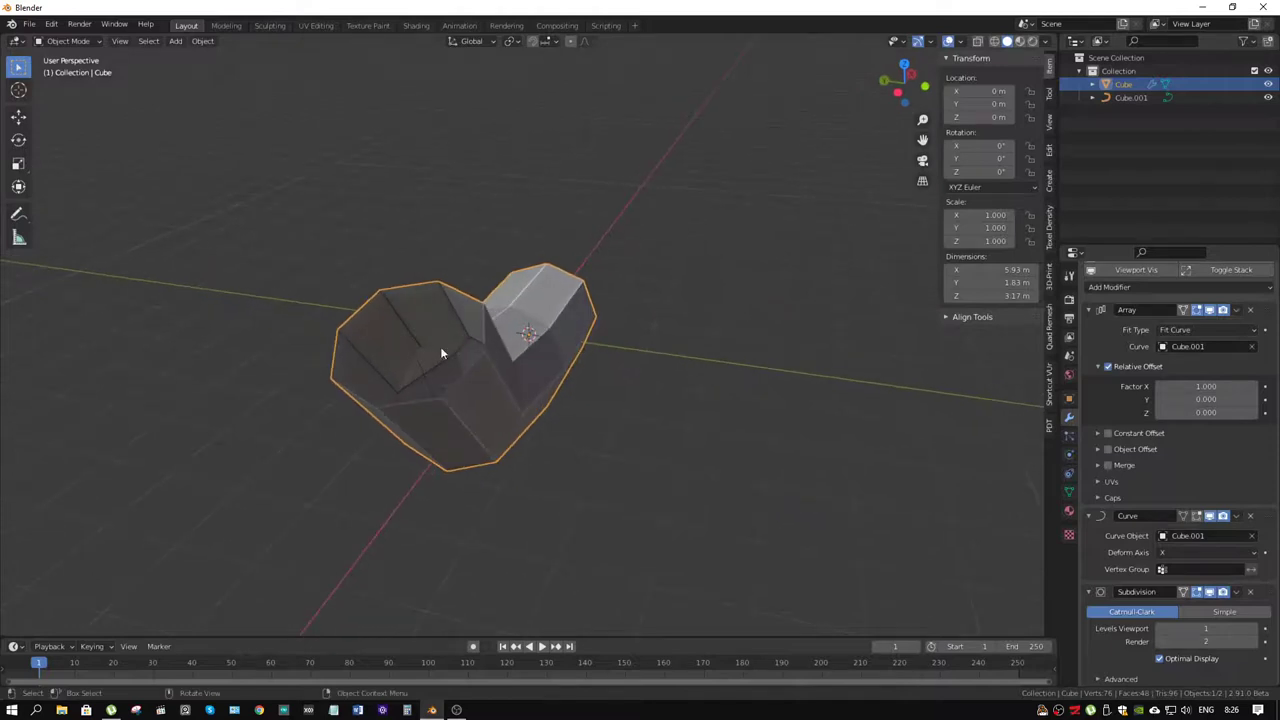
{"action": "left_click", "coordinate": [416, 357]}
{"action": "mouse_move", "coordinate": [691, 349]}
{"action": "middle_mouse_down"}
{"action": "mouse_move", "coordinate": [586, 339]}
{"action": "mouse_move", "coordinate": [591, 314]}
{"action": "mouse_move", "coordinate": [657, 363]}
{"action": "mouse_move", "coordinate": [549, 365]}
{"action": "mouse_move", "coordinate": [594, 342]}
{"action": "middle_mouse_up"}
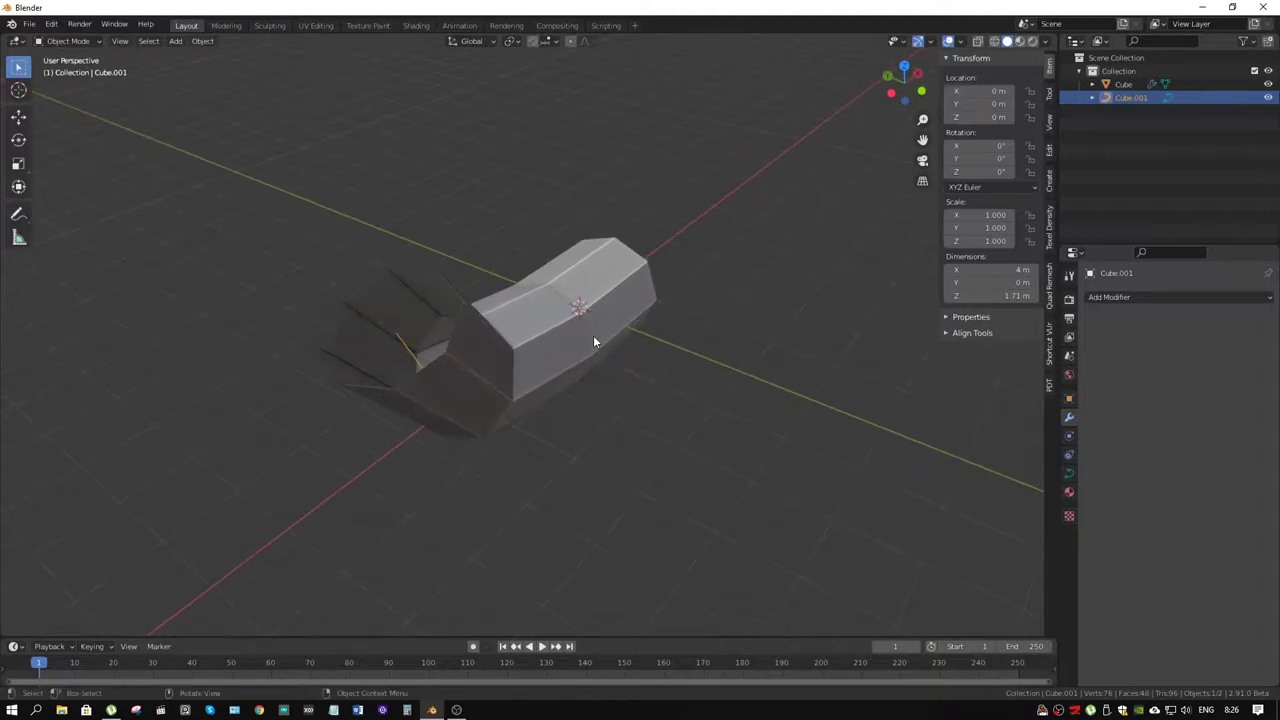
Step: Enter Edit Mode on the Cube.001 curve, select one control point, and view it from the front
{"action": "key", "text": "ctrl+Tab"}
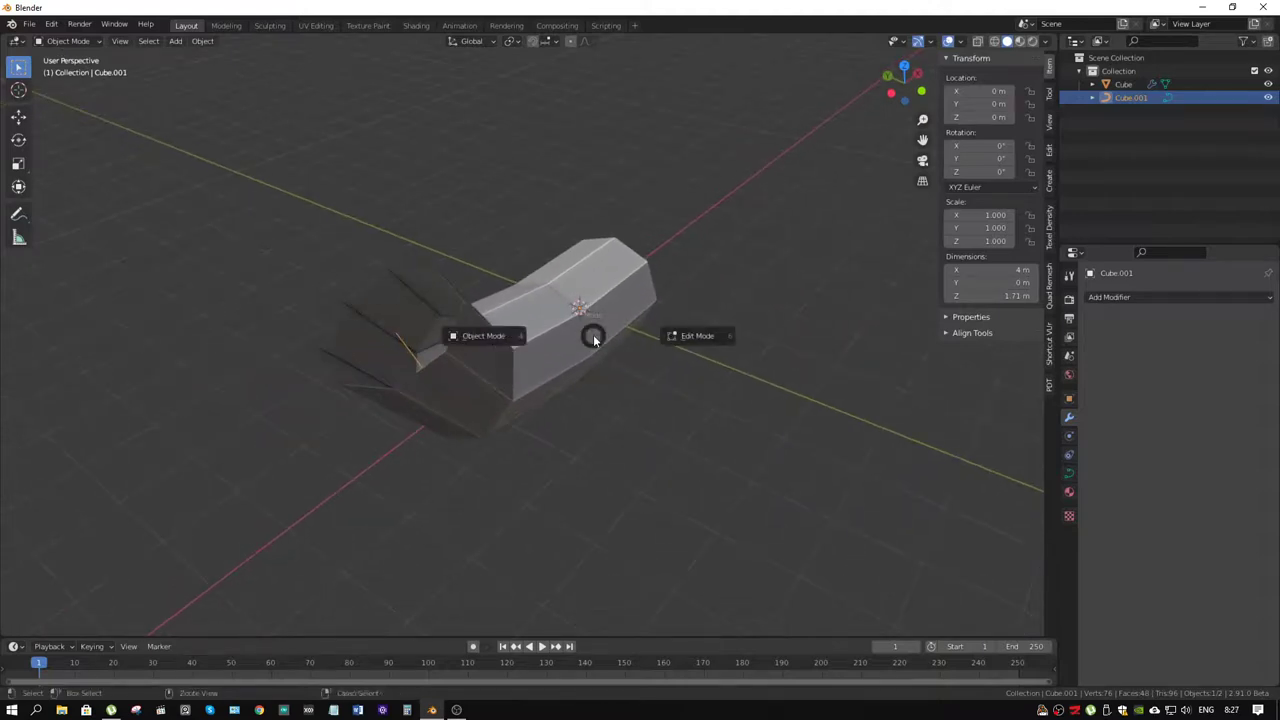
{"action": "mouse_move", "coordinate": [593, 336]}
{"action": "middle_mouse_down"}
{"action": "mouse_move", "coordinate": [600, 324]}
{"action": "mouse_move", "coordinate": [668, 326]}
{"action": "mouse_move", "coordinate": [606, 346]}
{"action": "mouse_move", "coordinate": [617, 341]}
{"action": "middle_mouse_up"}
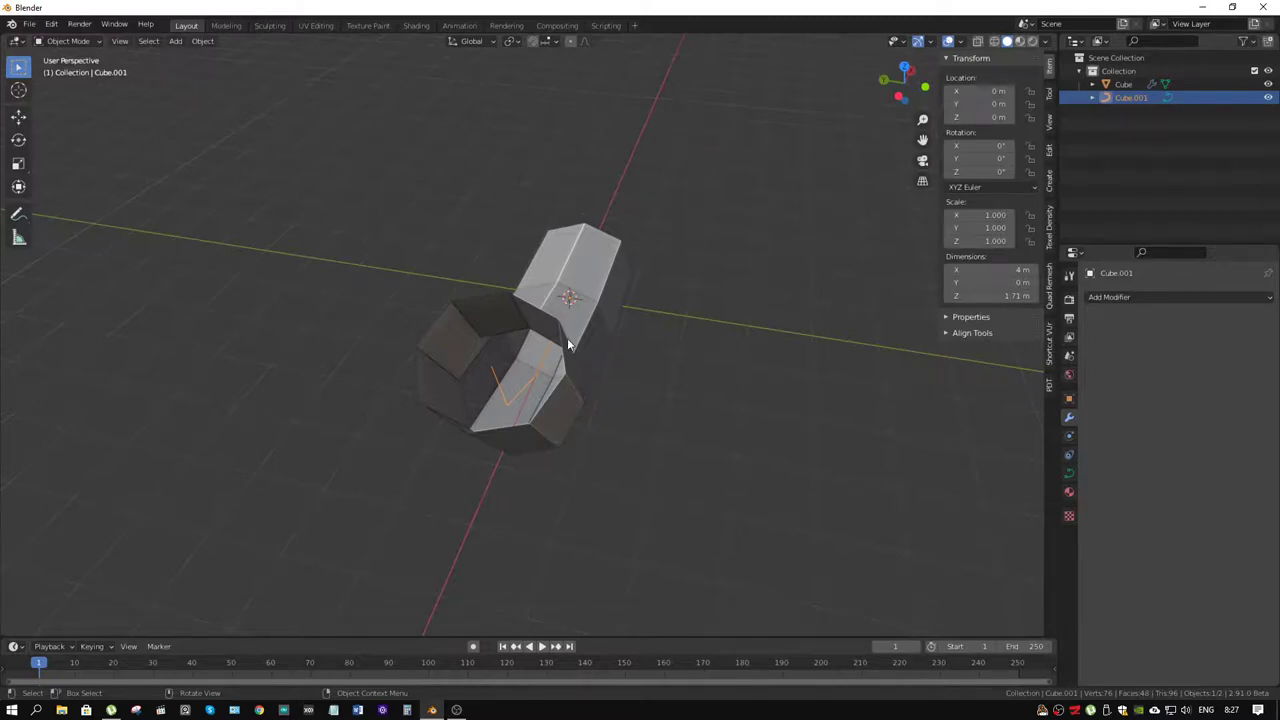
{"action": "middle_click_drag", "start_coordinate": [572, 343], "coordinate": [438, 284]}
{"action": "key", "text": "Tab"}
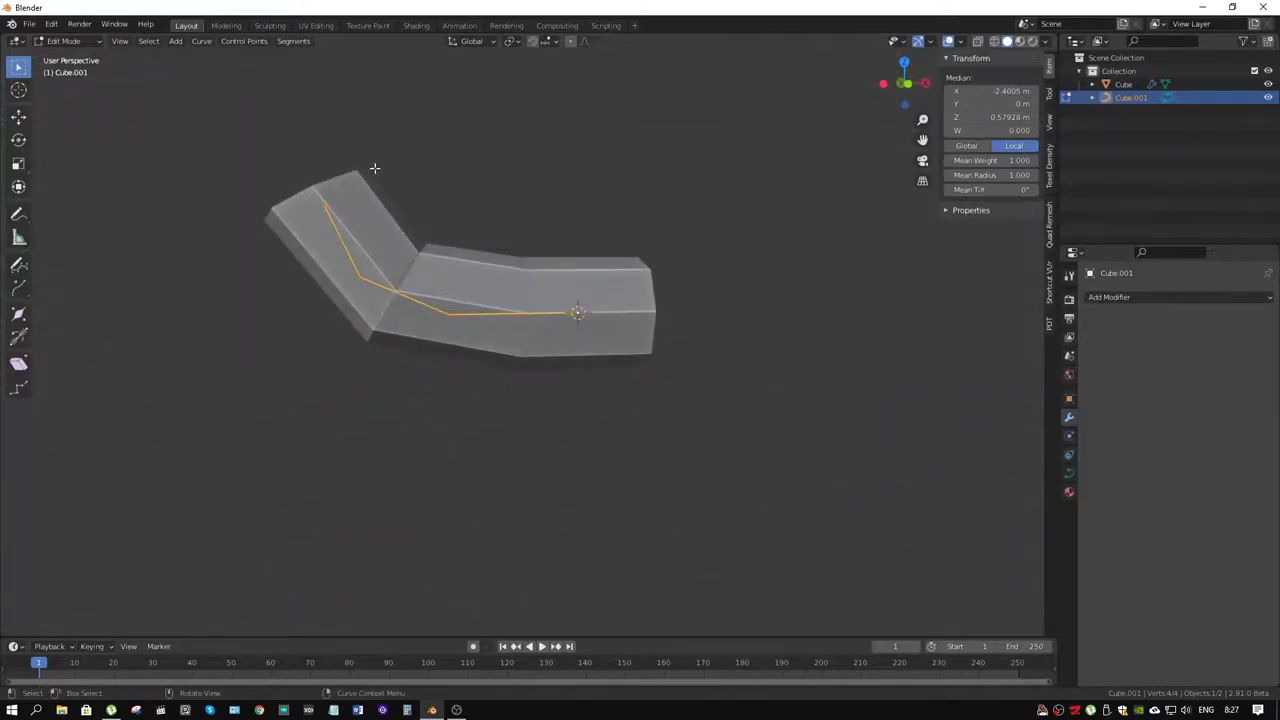
{"action": "left_click", "coordinate": [372, 170]}
{"action": "middle_click_drag", "start_coordinate": [522, 181], "coordinate": [484, 299]}
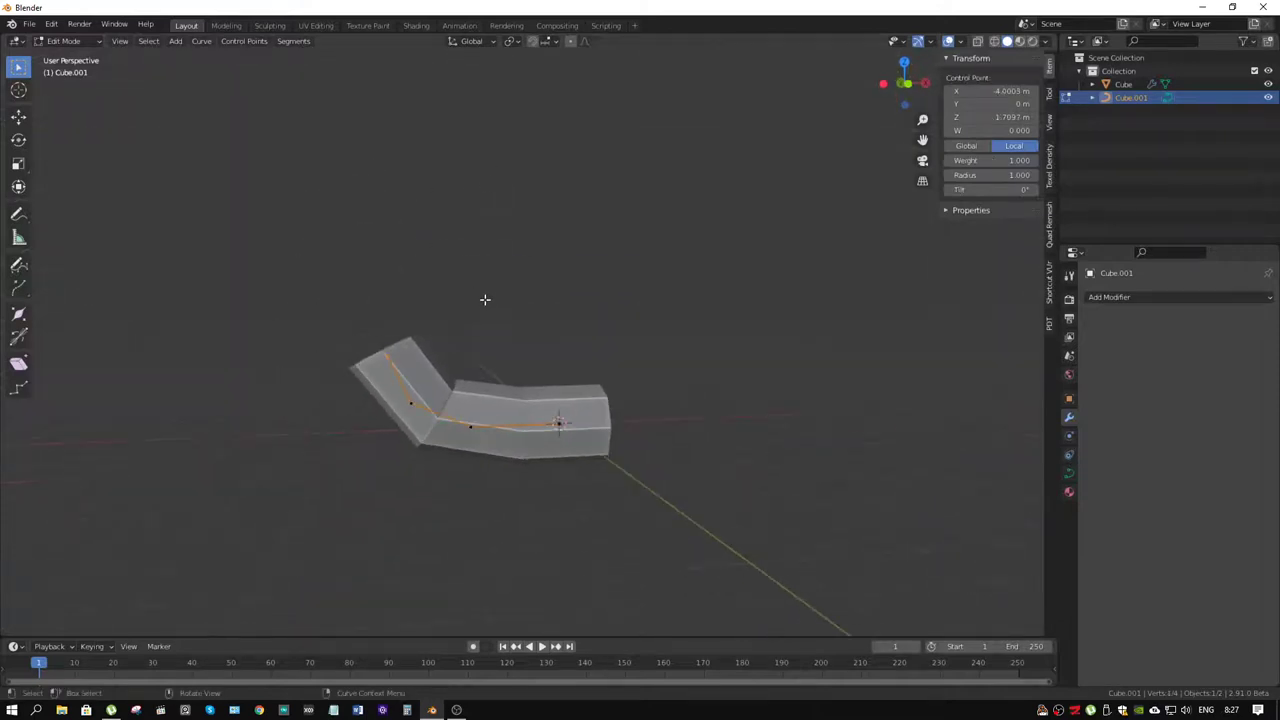
{"action": "key", "text": "KP_1"}
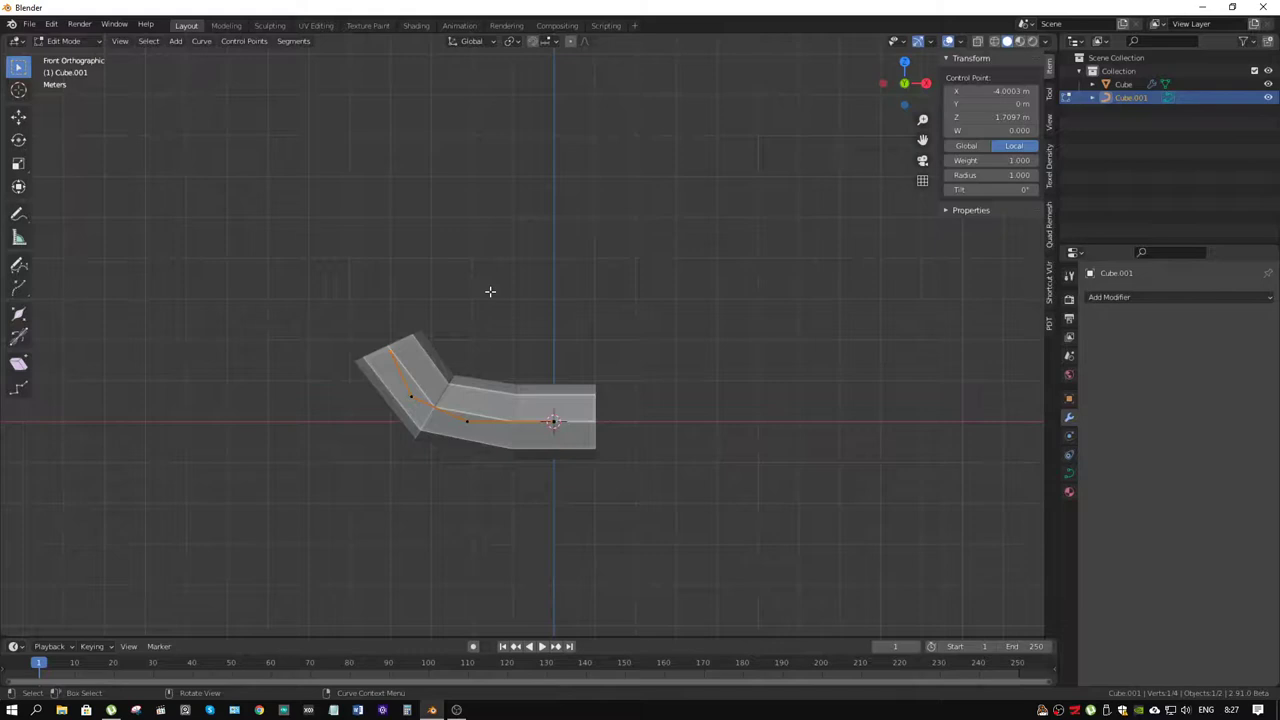
Step: Extrude new points from the curve end so it curls up, across and inward into a spiral
{"action": "scroll", "coordinate": [489, 289], "scroll_direction": "up", "scroll_amount": 2, "text": "shift"}
{"action": "key", "text": "e"}
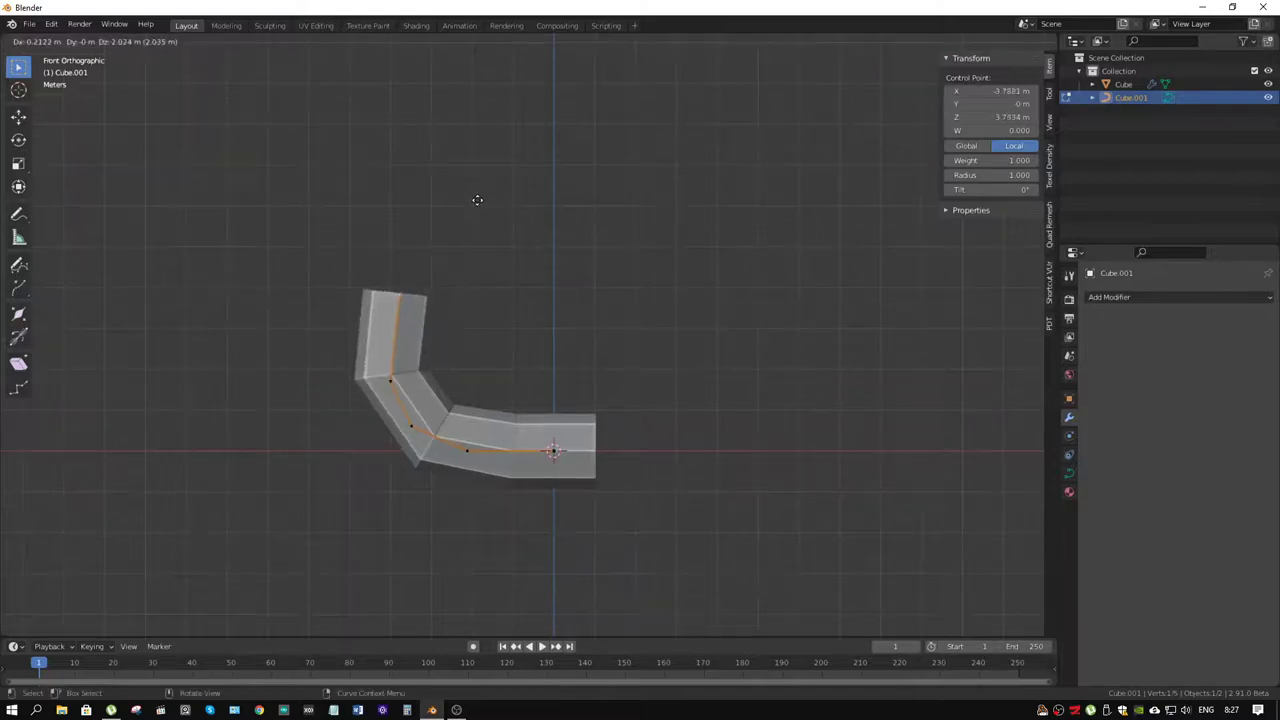
{"action": "left_click", "coordinate": [480, 197]}
{"action": "key", "text": "e"}
{"action": "left_click", "coordinate": [520, 153]}
{"action": "key", "text": "e"}
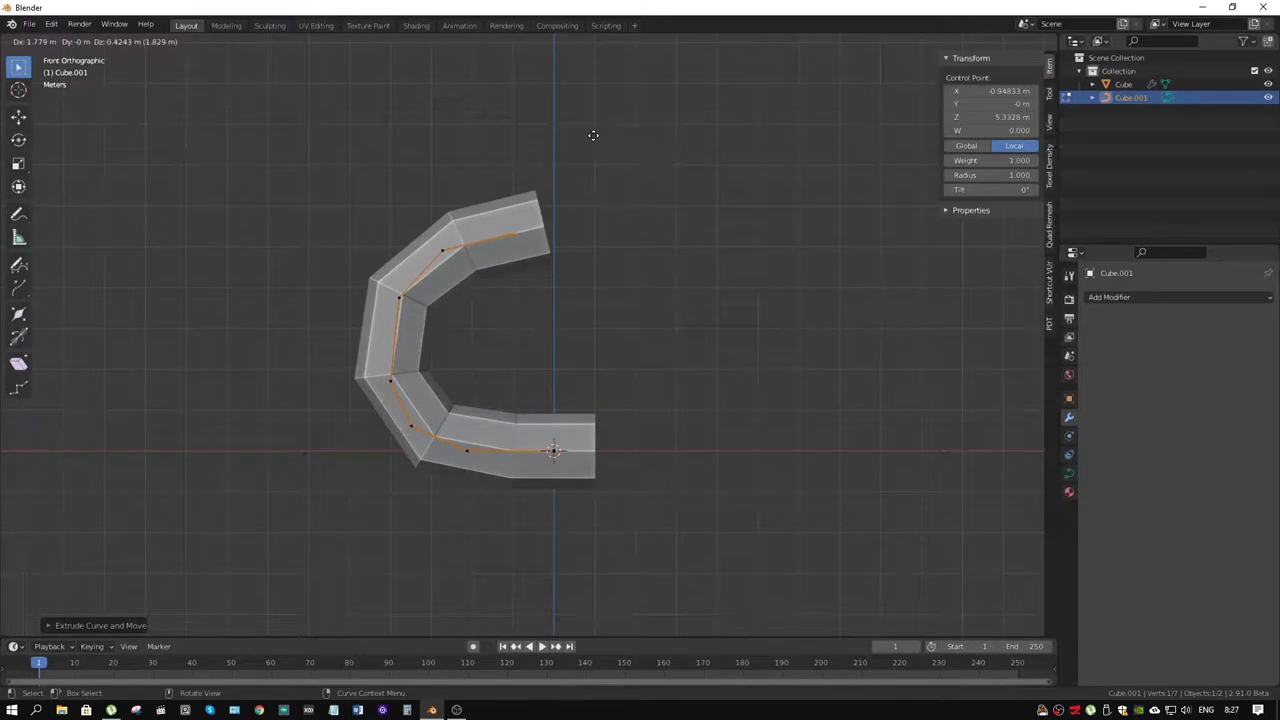
{"action": "left_click", "coordinate": [593, 135]}
{"action": "key", "text": "e"}
{"action": "left_click", "coordinate": [651, 184]}
{"action": "key", "text": "e"}
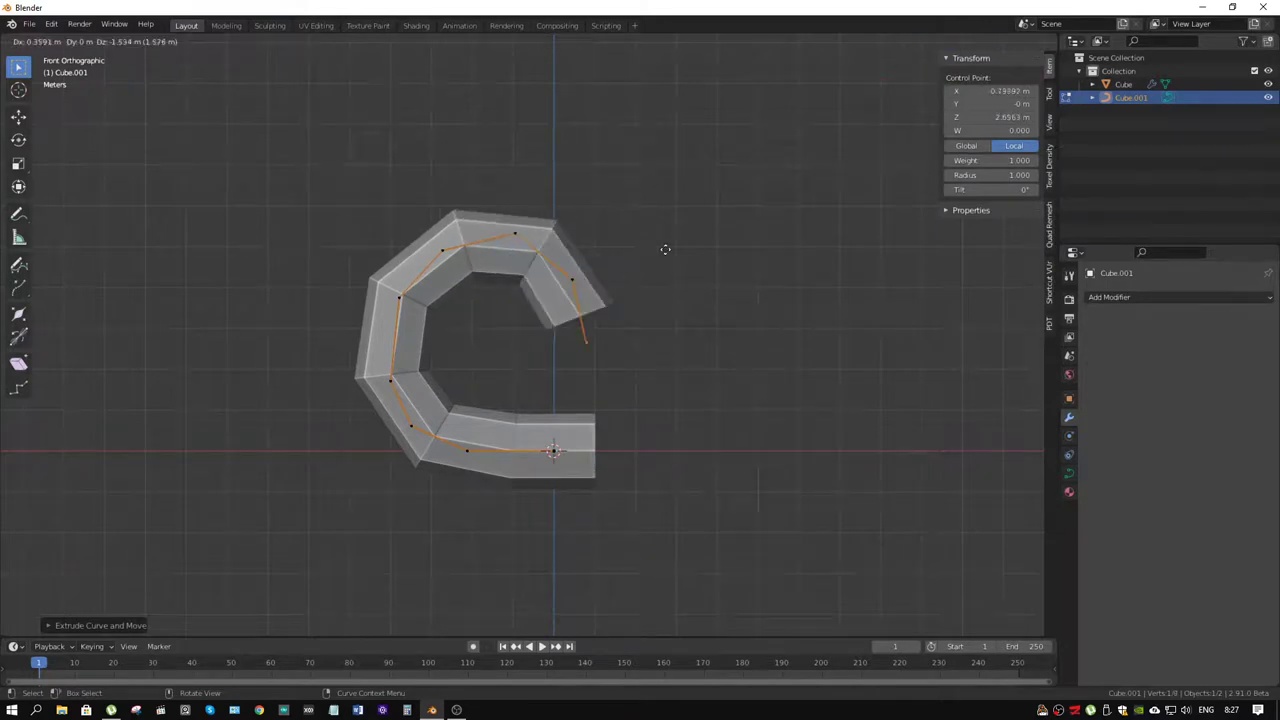
{"action": "left_click", "coordinate": [657, 253]}
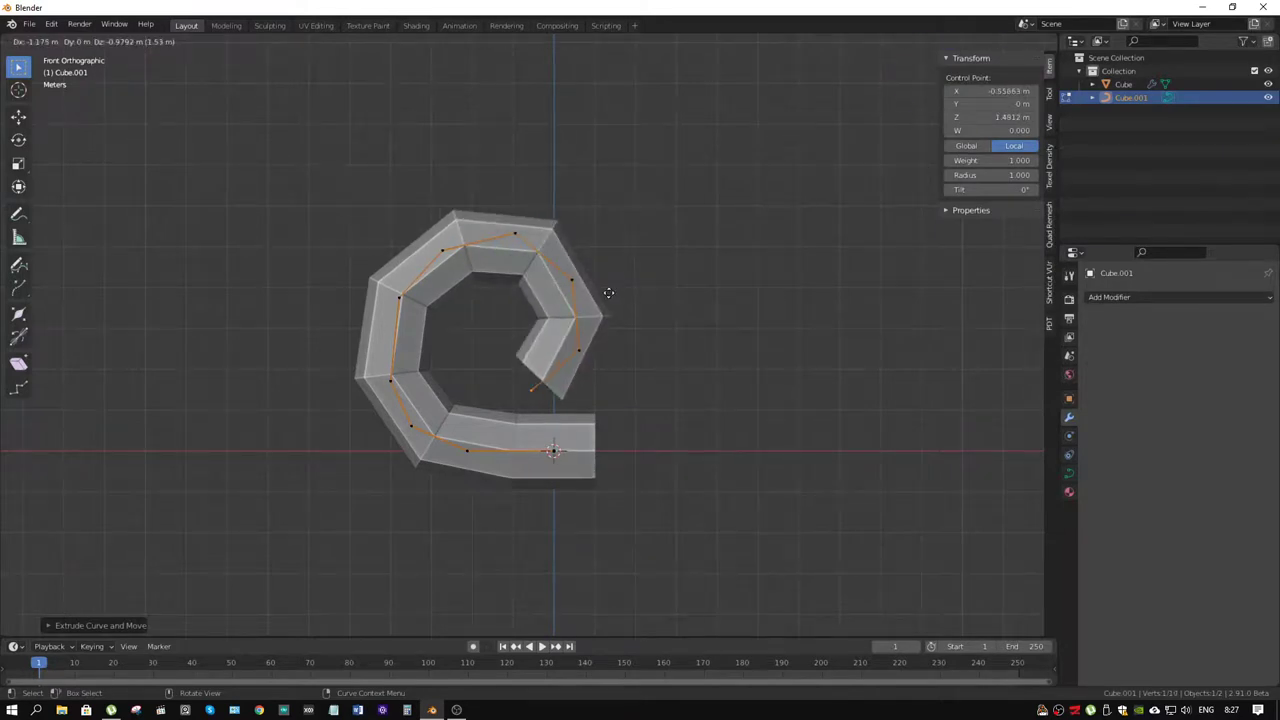
{"action": "left_click", "coordinate": [609, 293]}
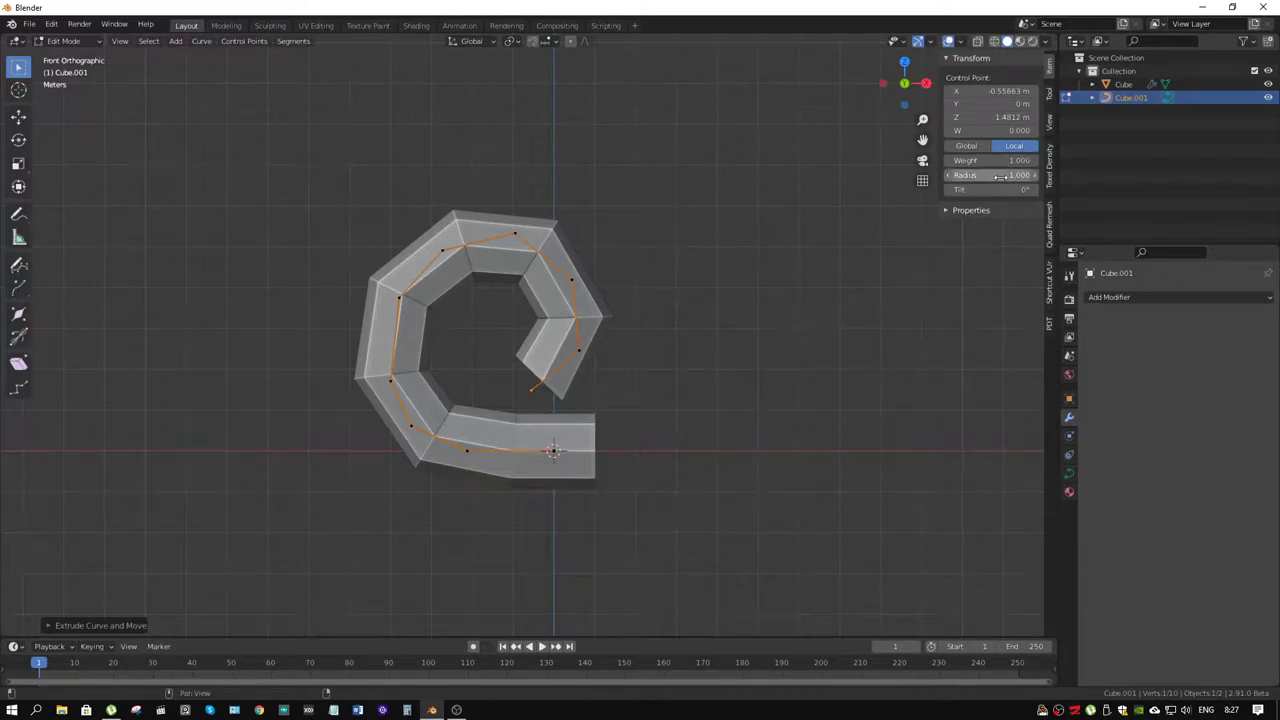
Step: Taper the tail by setting the last two points' radii to 0.19 and 0.7, and enable Proportional Editing
{"action": "left_click_drag", "start_coordinate": [997, 175], "coordinate": [960, 175]}
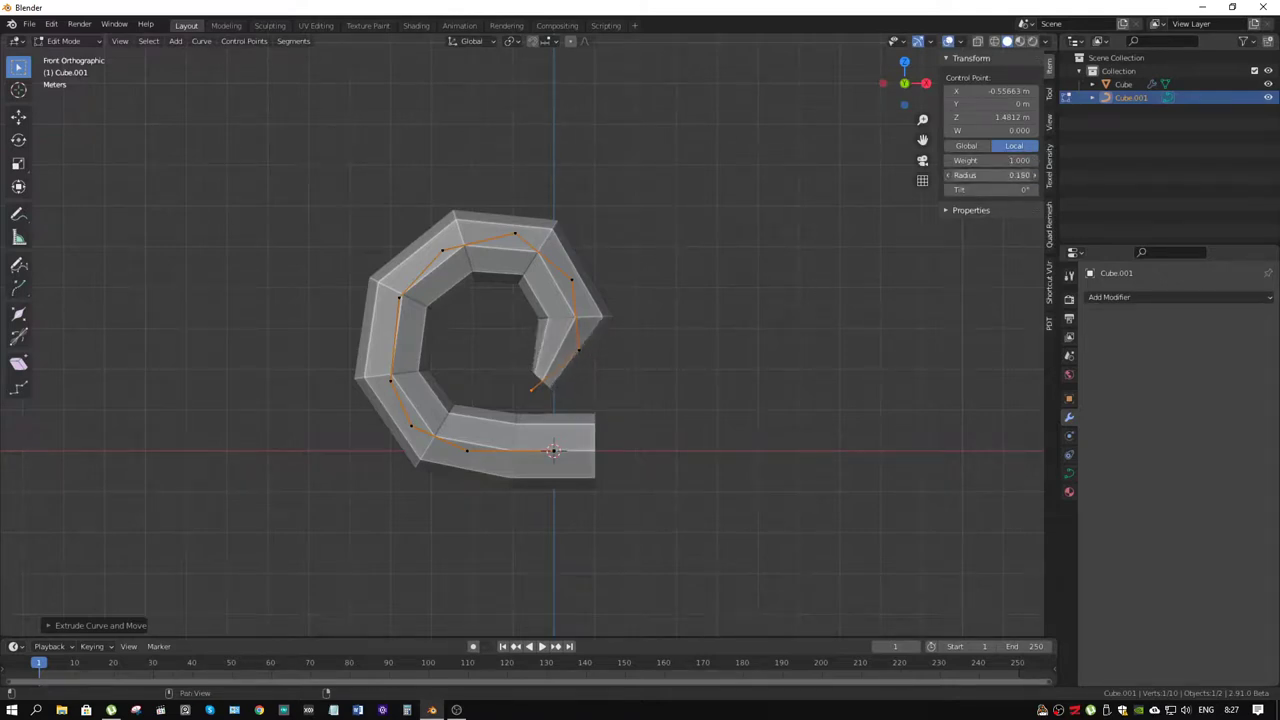
{"action": "left_click", "coordinate": [578, 347]}
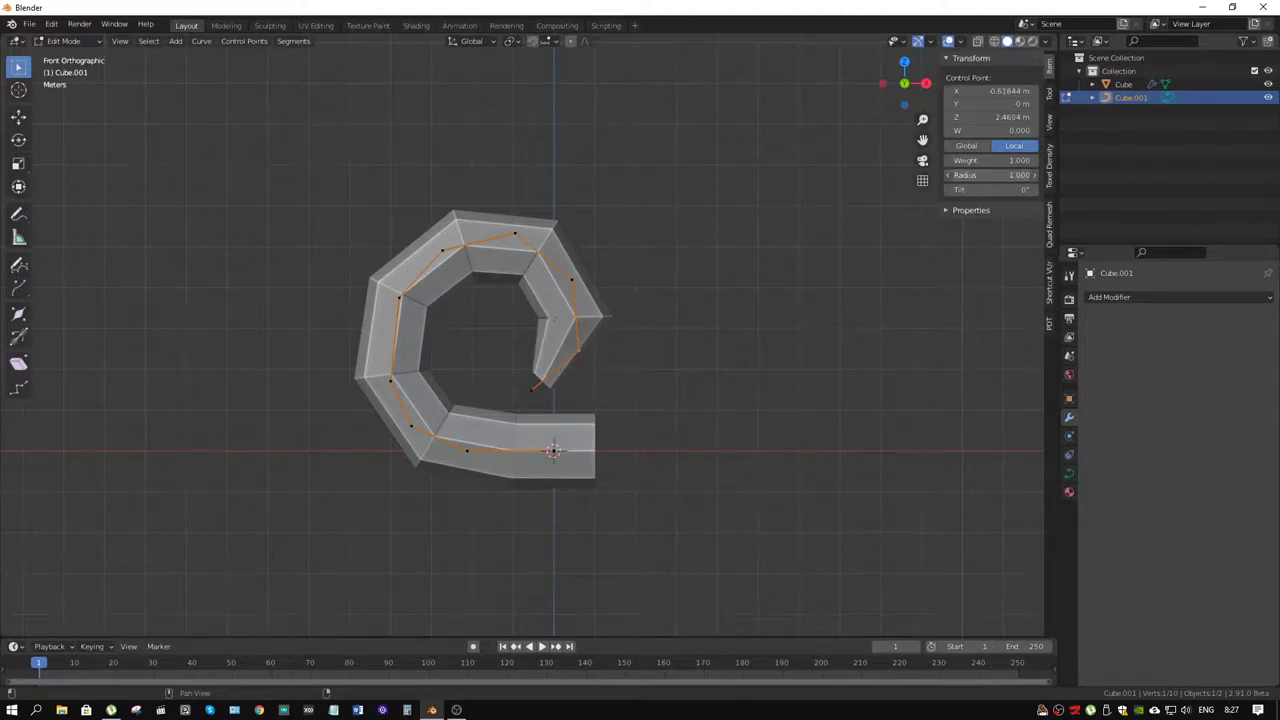
{"action": "mouse_move", "coordinate": [1005, 175]}
{"action": "left_mouse_down"}
{"action": "mouse_move", "coordinate": [985, 175]}
{"action": "mouse_move", "coordinate": [1000, 175]}
{"action": "left_mouse_up"}
{"action": "type", "text": "0.700"}
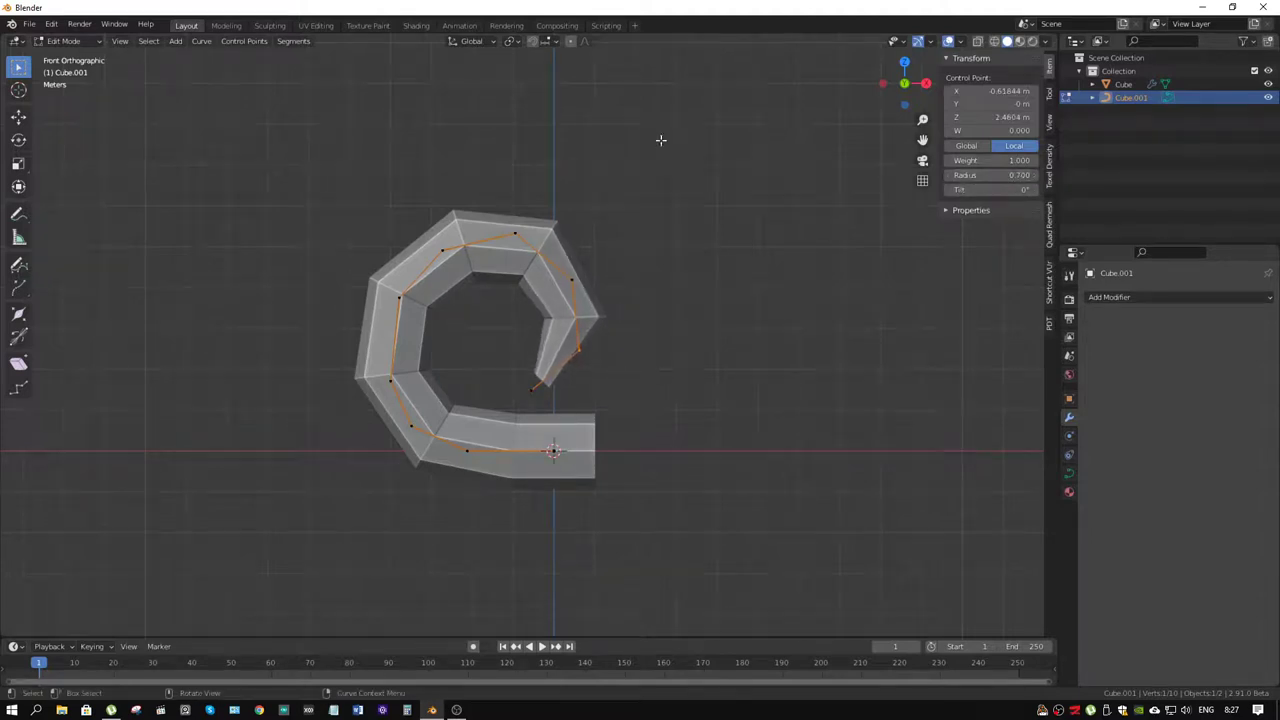
{"action": "left_click", "coordinate": [572, 42]}
Step: Try scaling the tail's radius, cancel it, and exit curve Edit Mode
{"action": "right_click", "coordinate": [613, 349]}
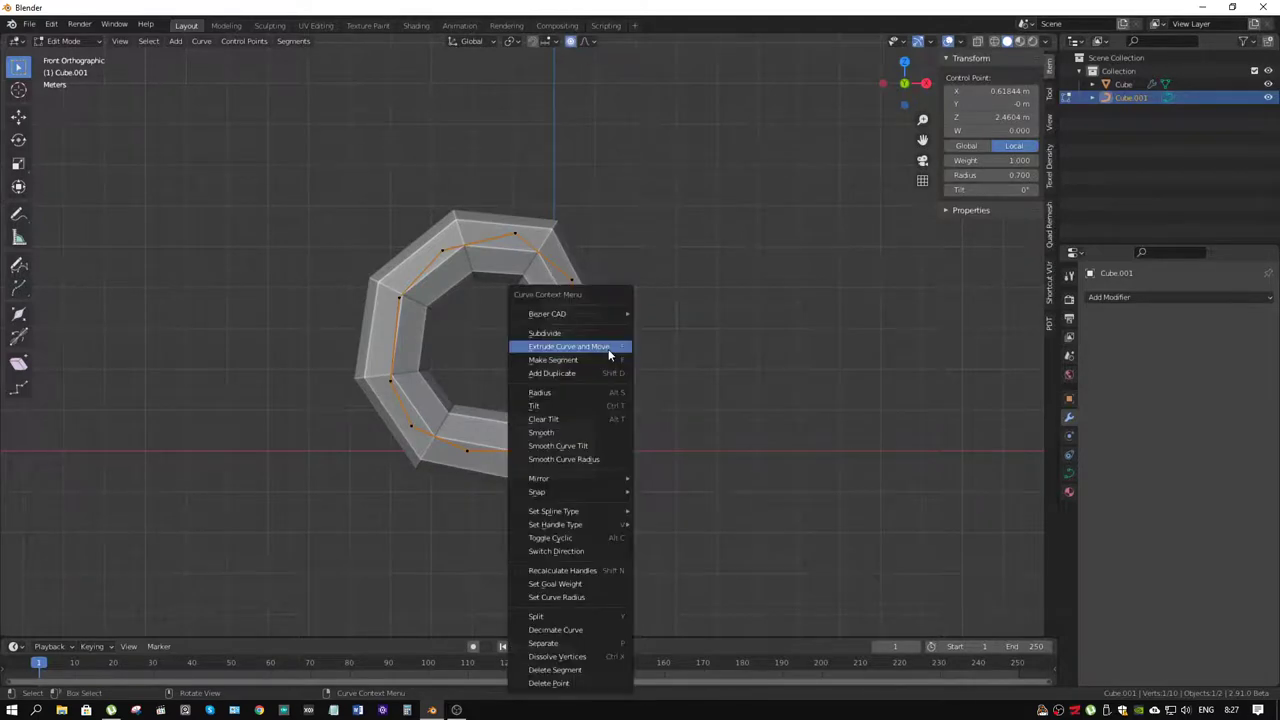
{"action": "left_click", "coordinate": [594, 392]}
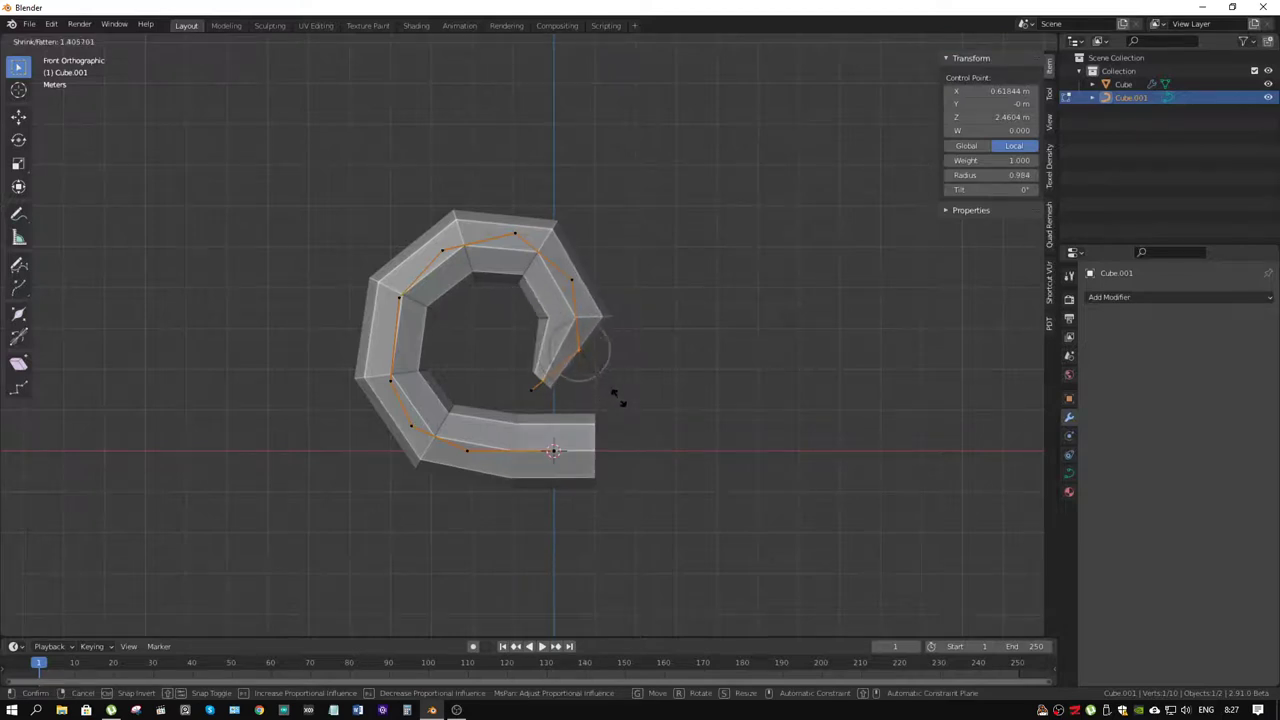
{"action": "scroll", "coordinate": [620, 400], "scroll_direction": "down", "scroll_amount": 8}
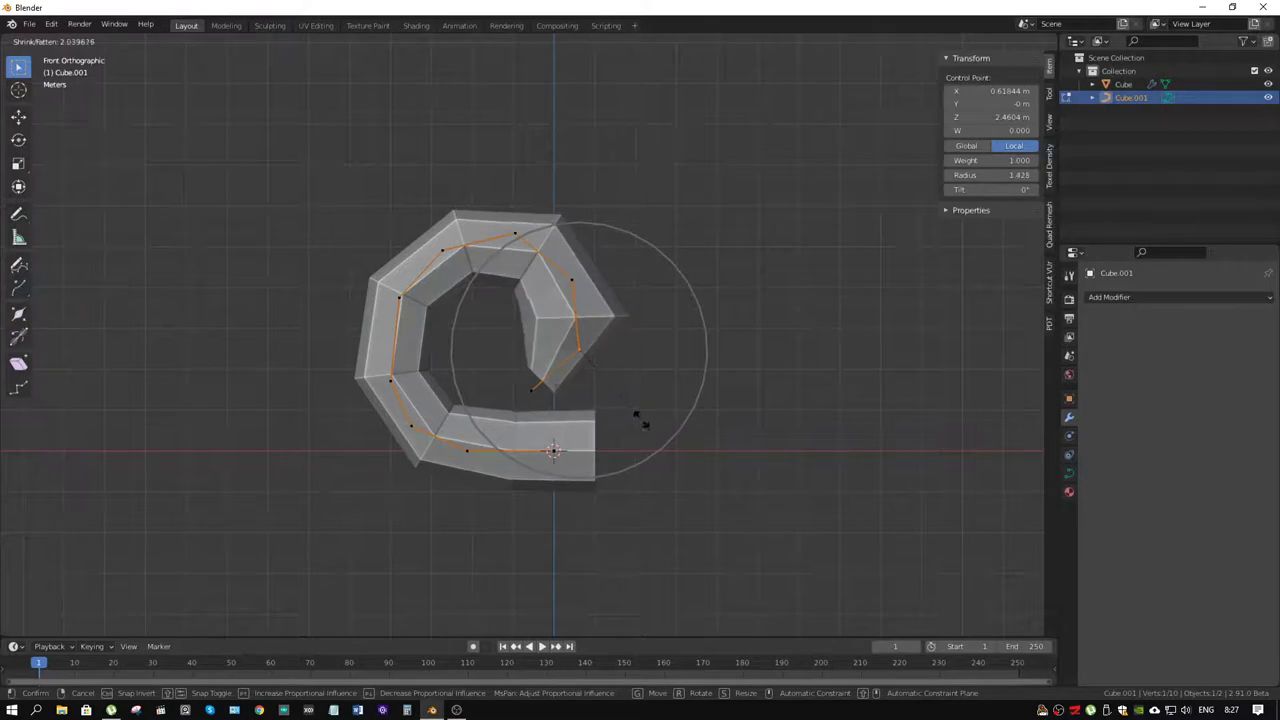
{"action": "right_click", "coordinate": [635, 404]}
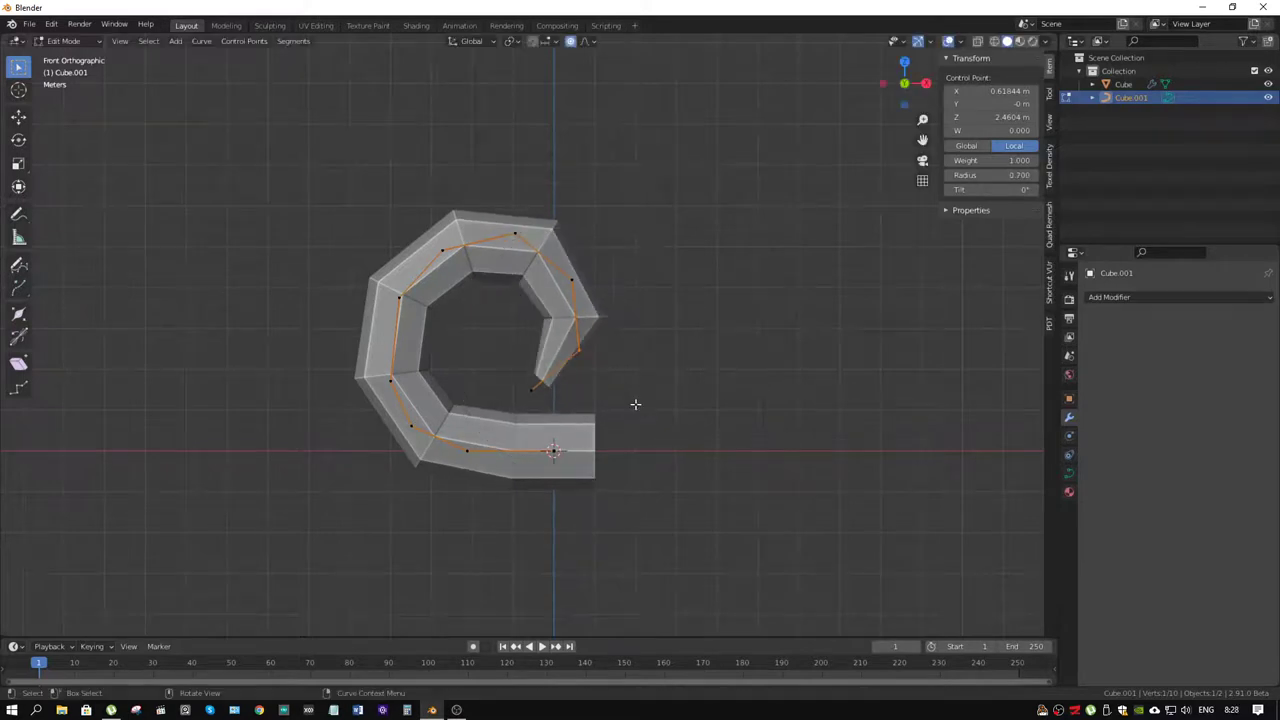
{"action": "key", "text": "Tab"}
Step: Preview the horn at Subdivision viewport levels 3 and 2, settle on 1, and orbit around it
{"action": "left_click", "coordinate": [594, 315]}
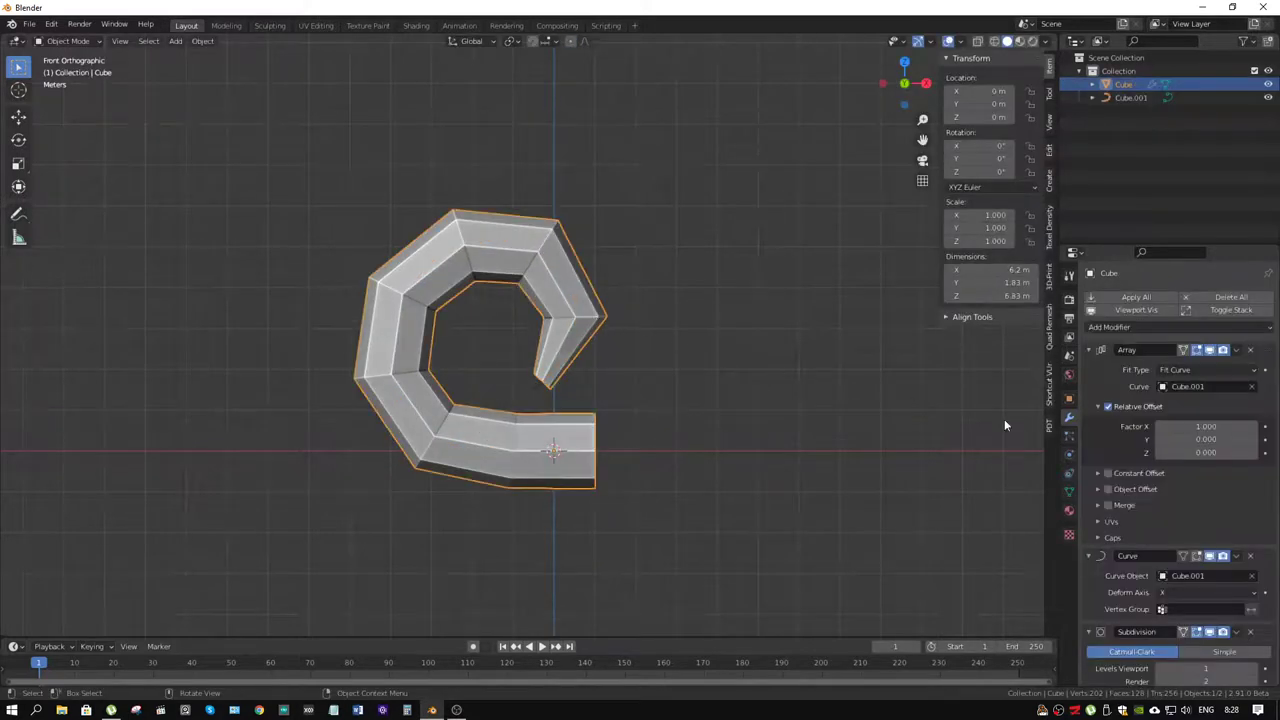
{"action": "scroll", "coordinate": [1143, 566], "scroll_direction": "down", "scroll_amount": 2}
{"action": "scroll", "coordinate": [1143, 566], "scroll_direction": "down", "scroll_amount": 1}
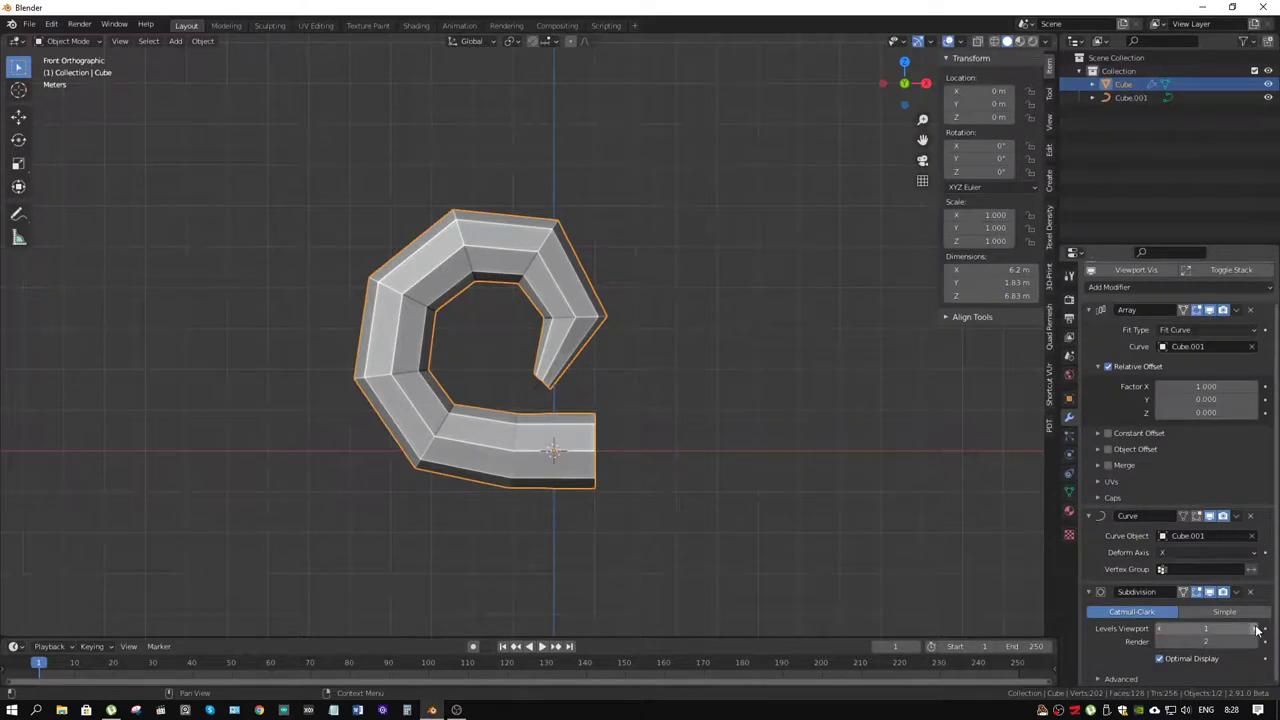
{"action": "left_click", "coordinate": [1258, 629]}
{"action": "left_click", "coordinate": [1258, 629]}
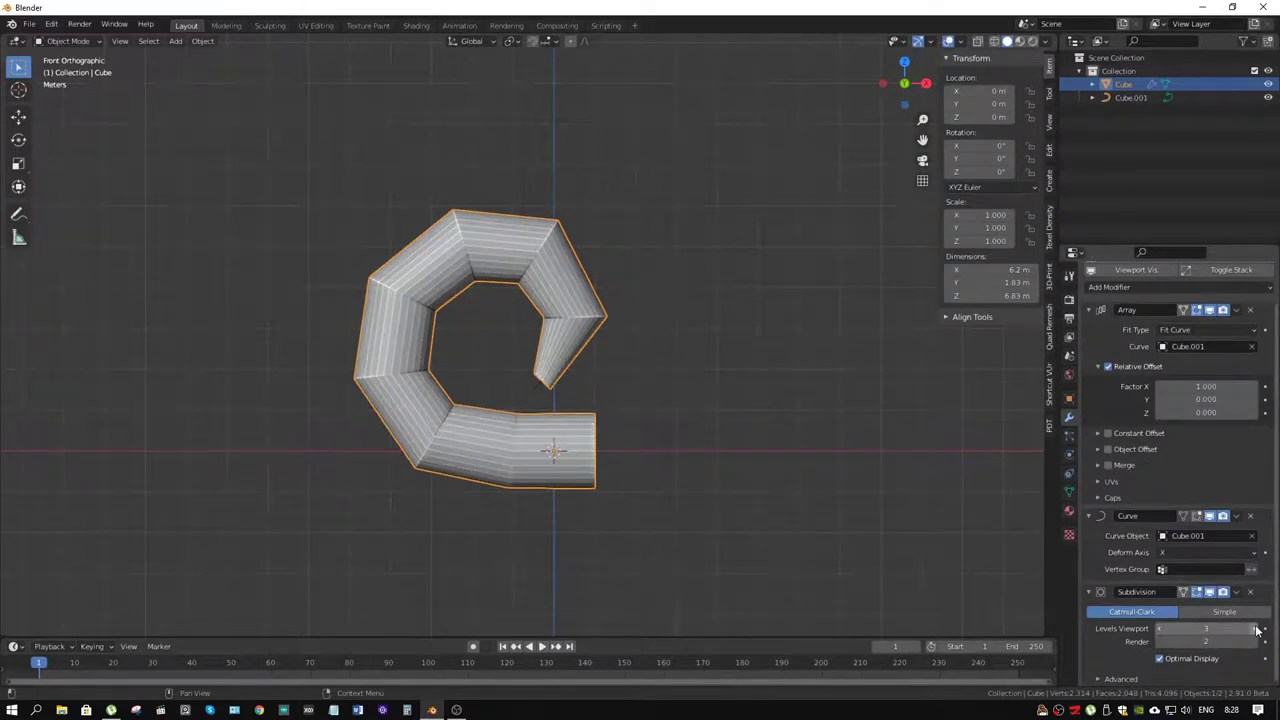
{"action": "left_click", "coordinate": [1206, 628]}
{"action": "type", "text": "2"}
{"action": "key", "text": "Return"}
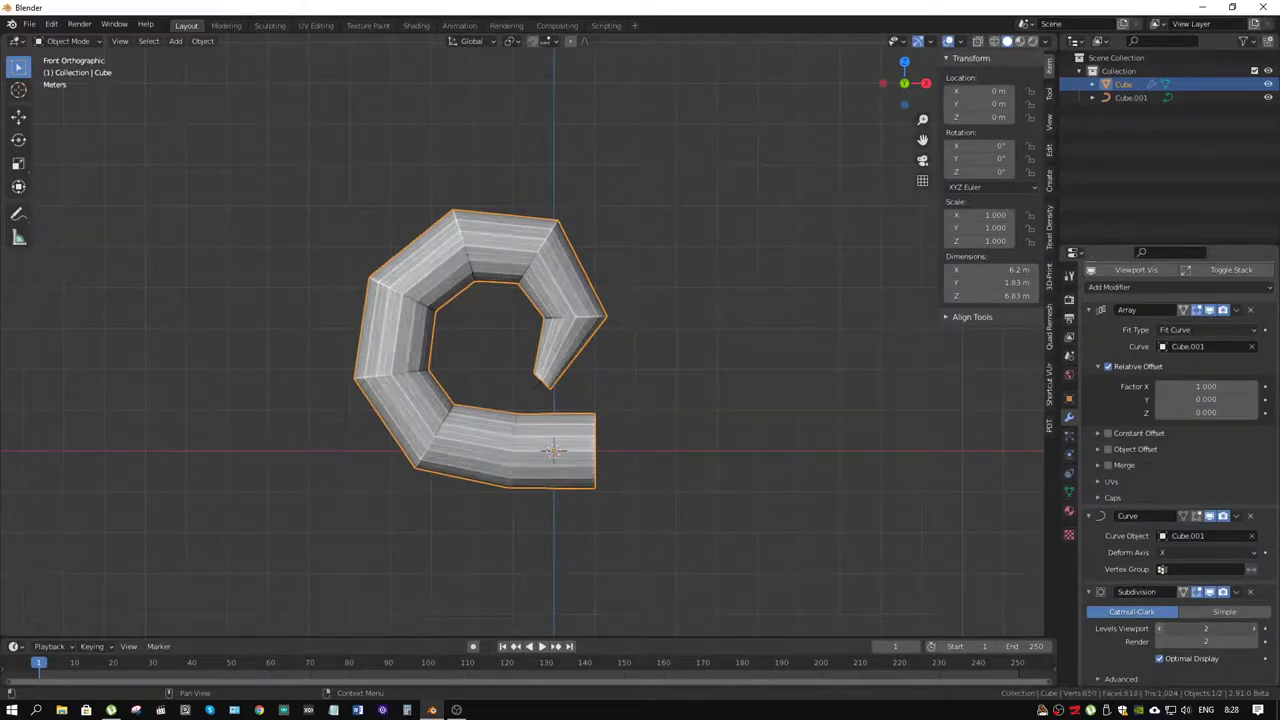
{"action": "left_click", "coordinate": [1161, 629]}
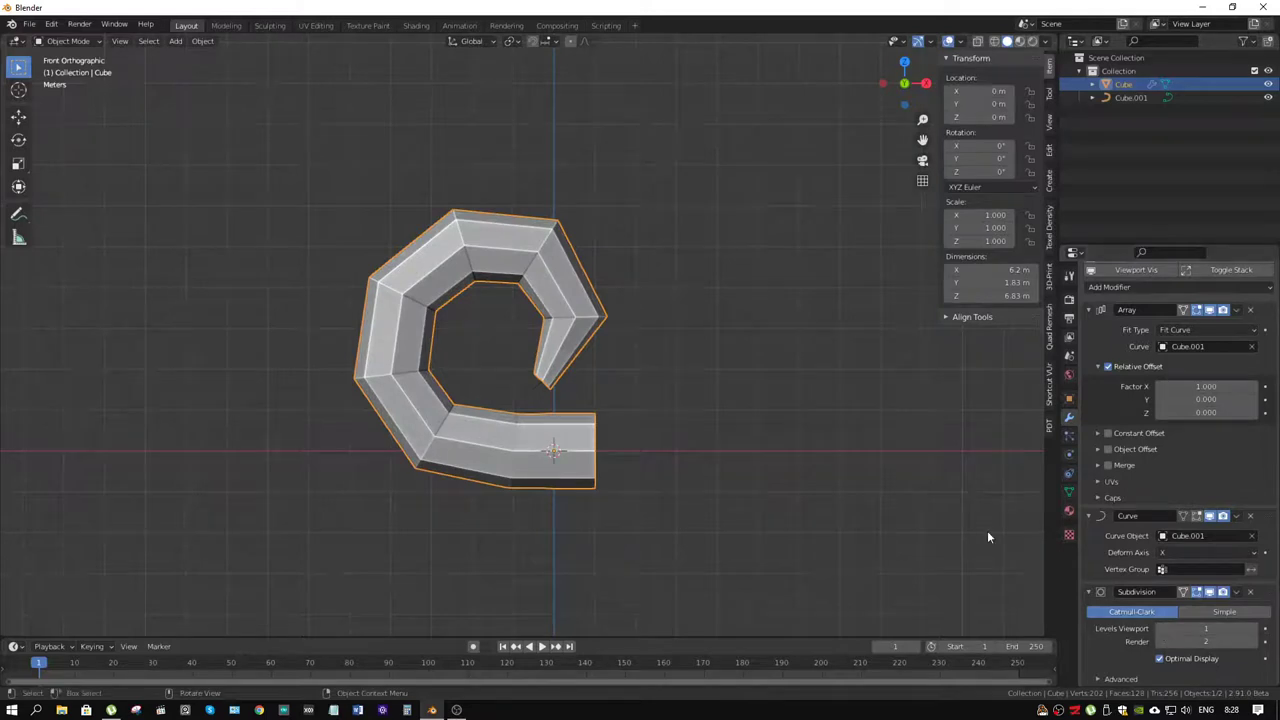
{"action": "middle_click_drag", "start_coordinate": [790, 395], "coordinate": [657, 332]}
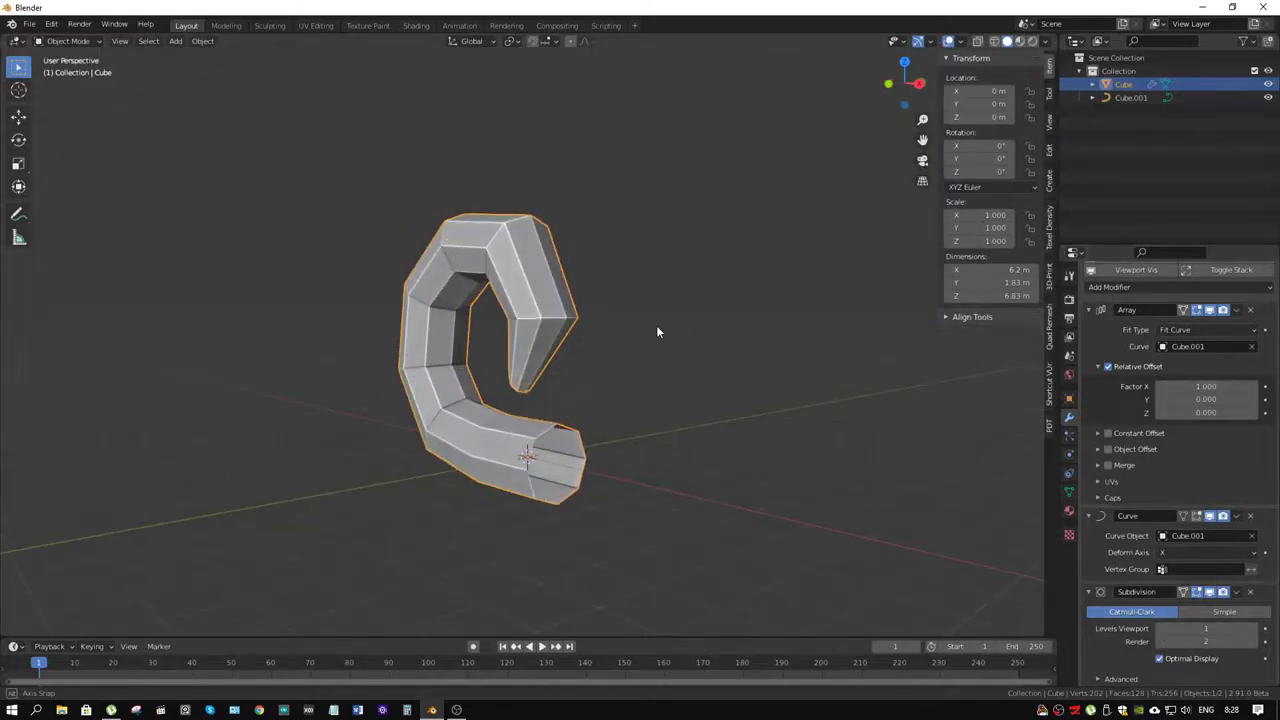
{"action": "middle_click_drag", "start_coordinate": [657, 332], "coordinate": [633, 383]}
Step: Select the Cube.001 curve with X-ray on, show its curve data, and select all points in Edit Mode
{"action": "left_click", "coordinate": [528, 393]}
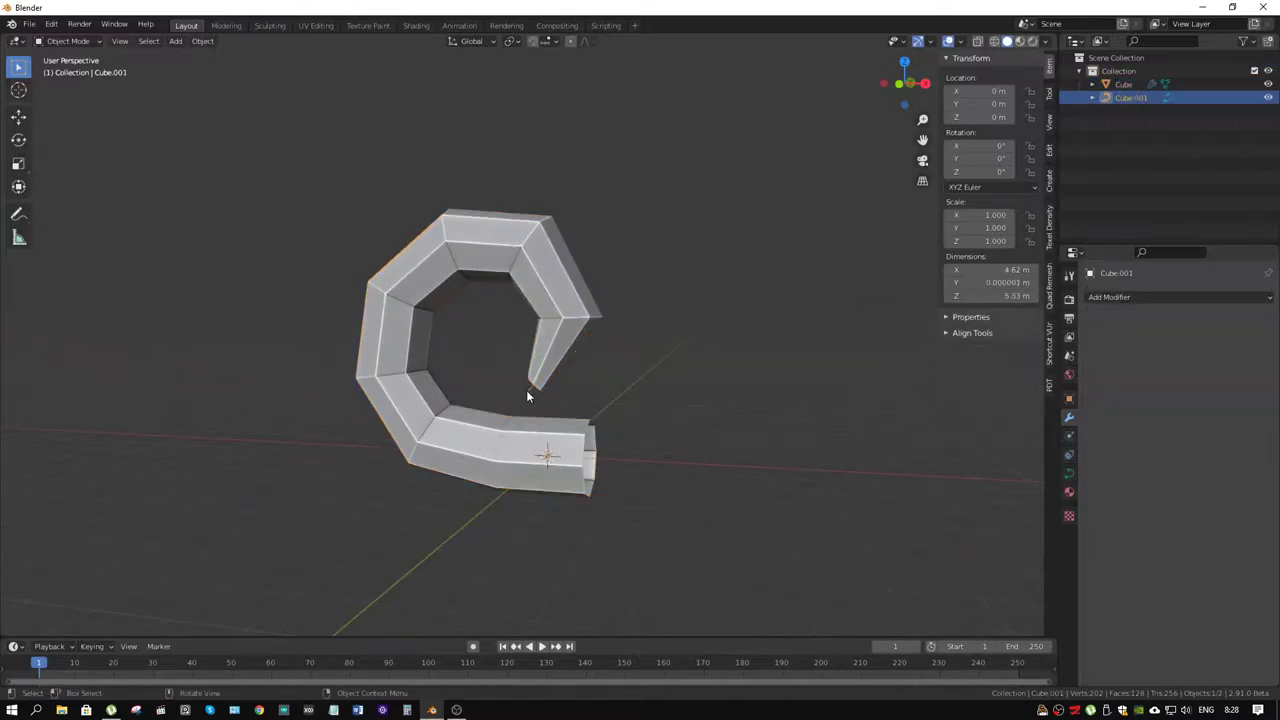
{"action": "key", "text": "alt+z"}
{"action": "key", "text": "alt+z"}
{"action": "left_click", "coordinate": [1069, 474]}
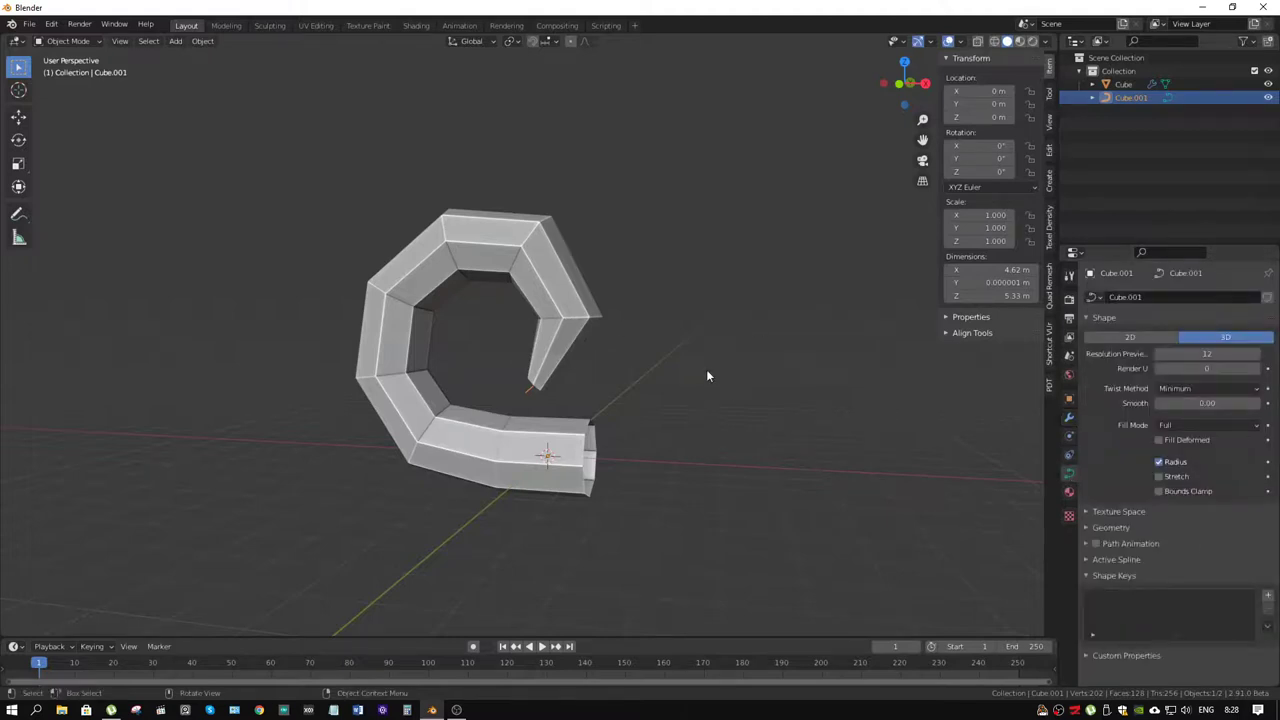
{"action": "right_click", "coordinate": [553, 350]}
{"action": "right_click", "coordinate": [528, 396]}
{"action": "key", "text": "Tab"}
{"action": "key", "text": "a"}
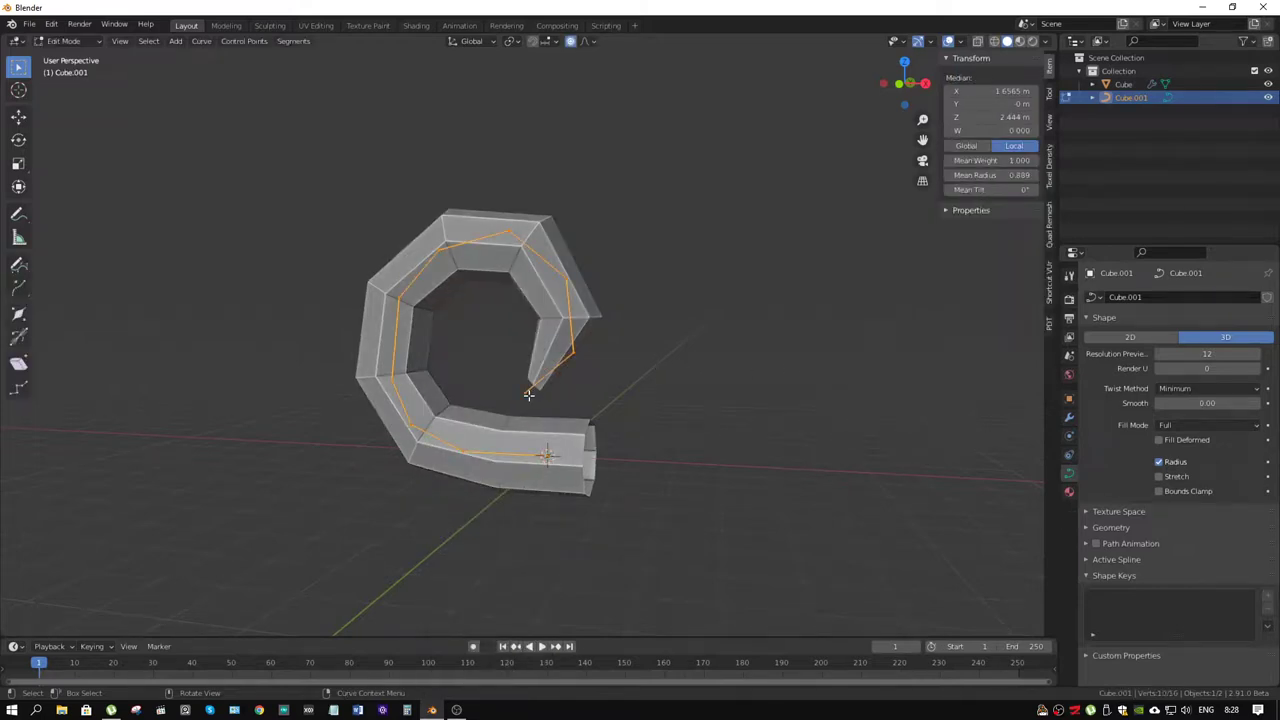
{"action": "right_click", "coordinate": [529, 395]}
{"action": "mouse_move", "coordinate": [479, 508]}
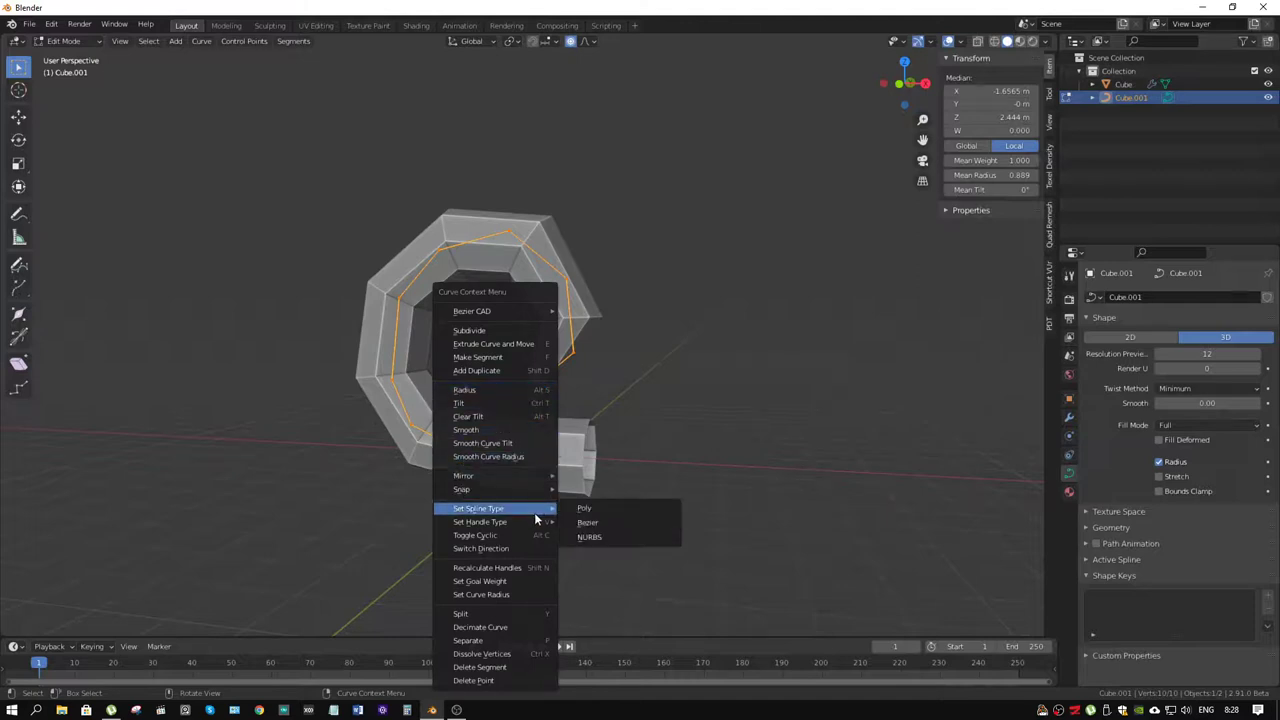
Step: Try a NURBS conversion, undo it, and set the curve handles to Automatic
{"action": "left_click", "coordinate": [615, 538]}
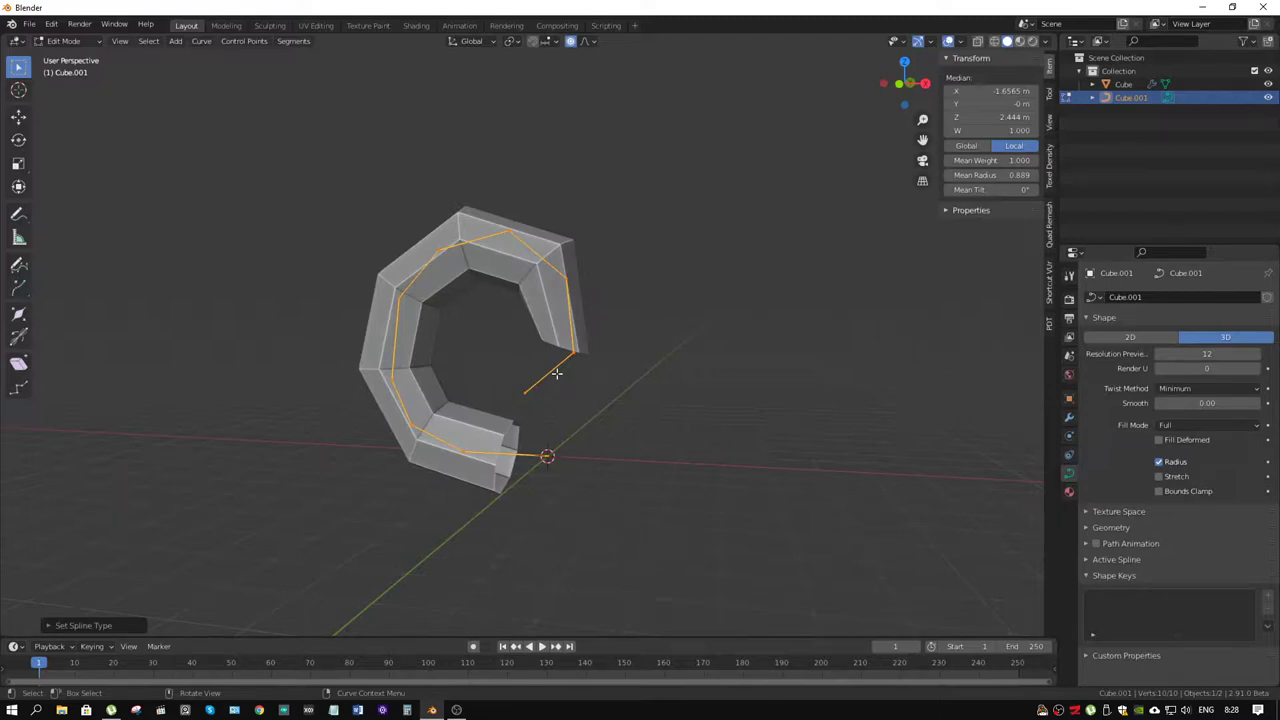
{"action": "key", "text": "ctrl+z"}
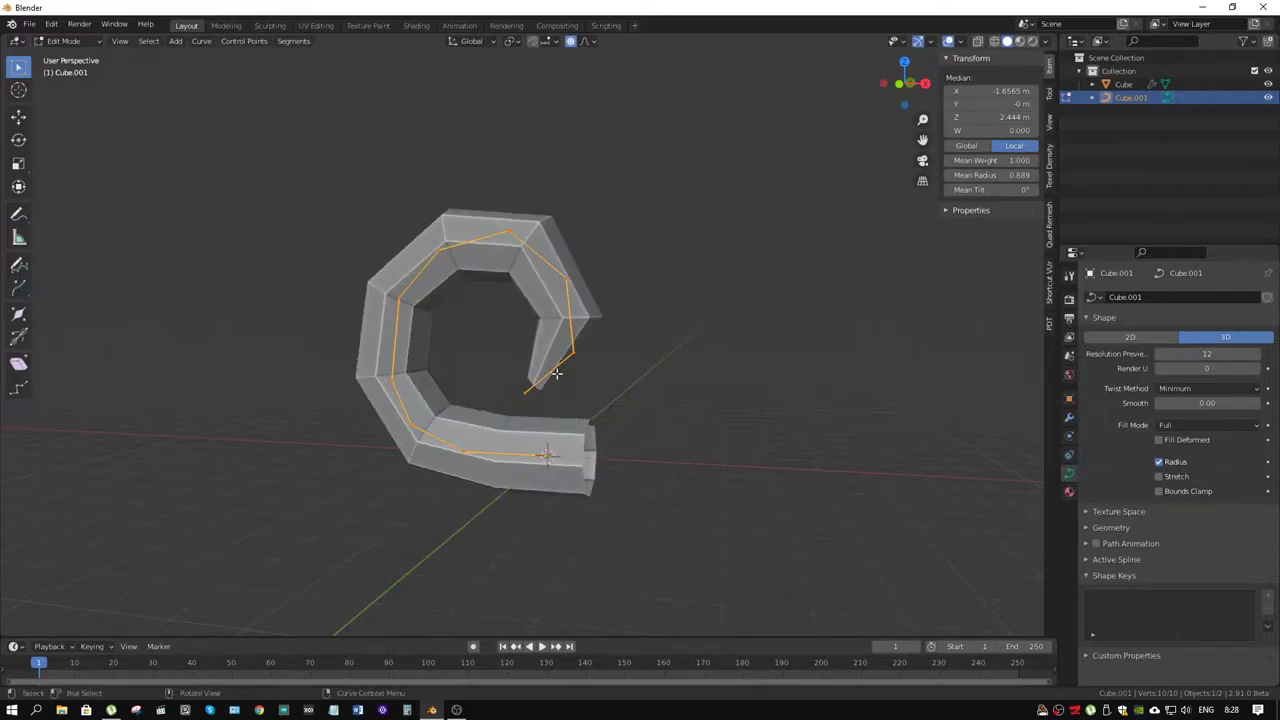
{"action": "right_click", "coordinate": [557, 376]}
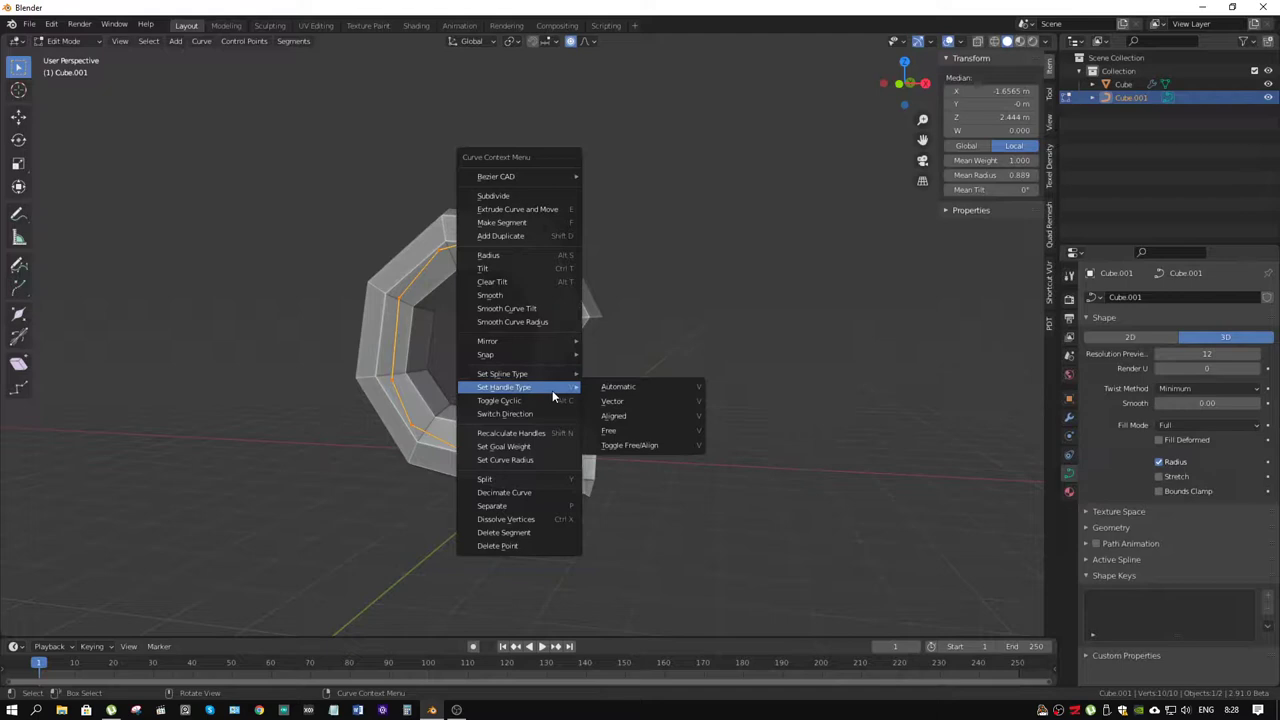
{"action": "mouse_move", "coordinate": [504, 387]}
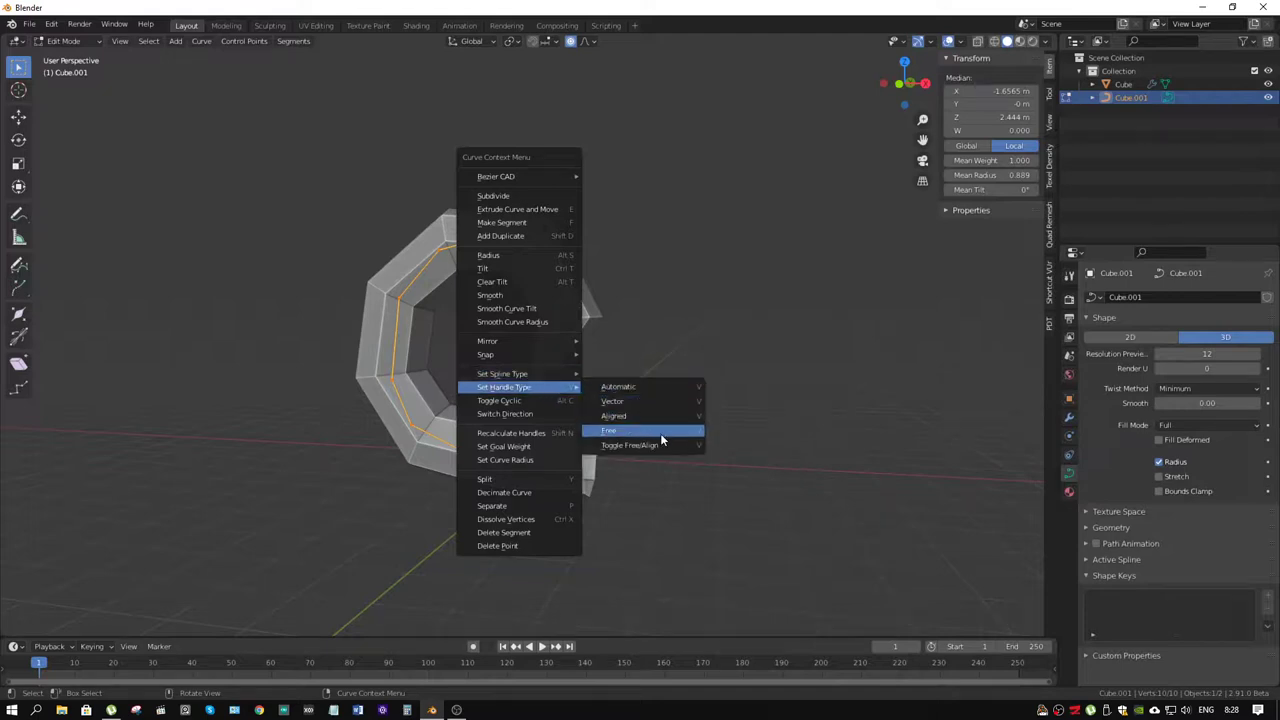
{"action": "left_click", "coordinate": [662, 390]}
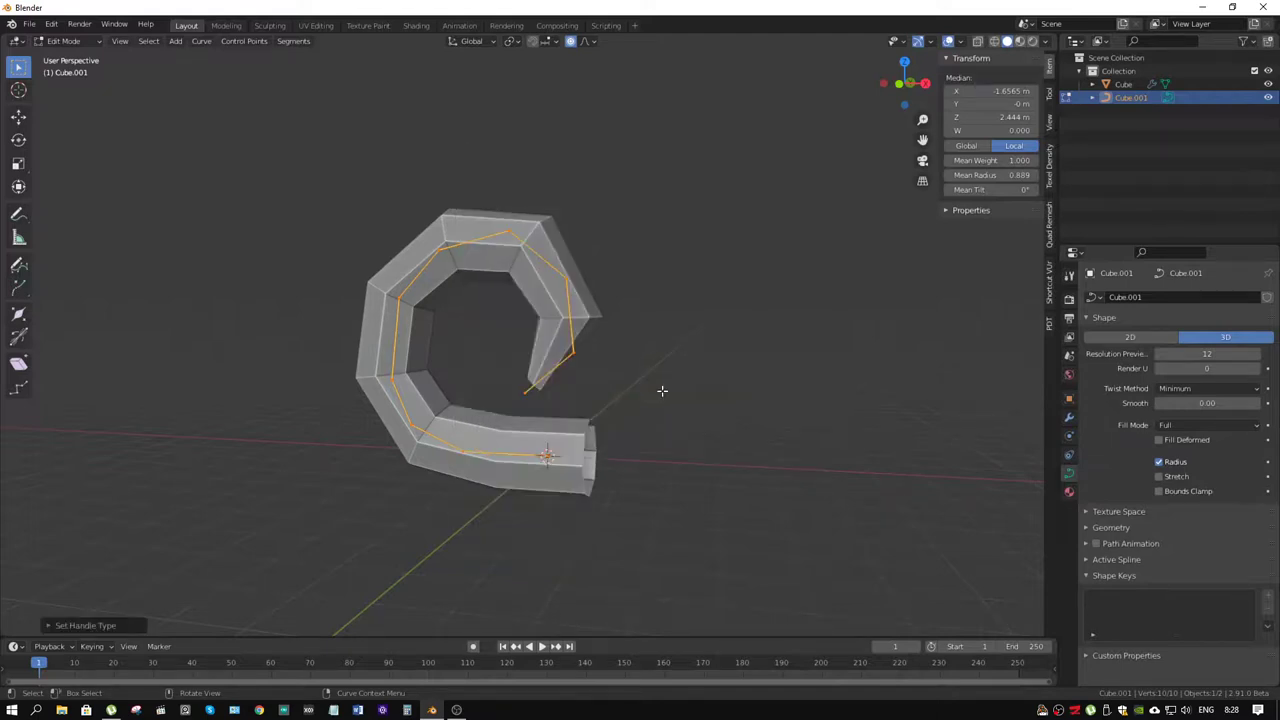
{"action": "right_click", "coordinate": [555, 371]}
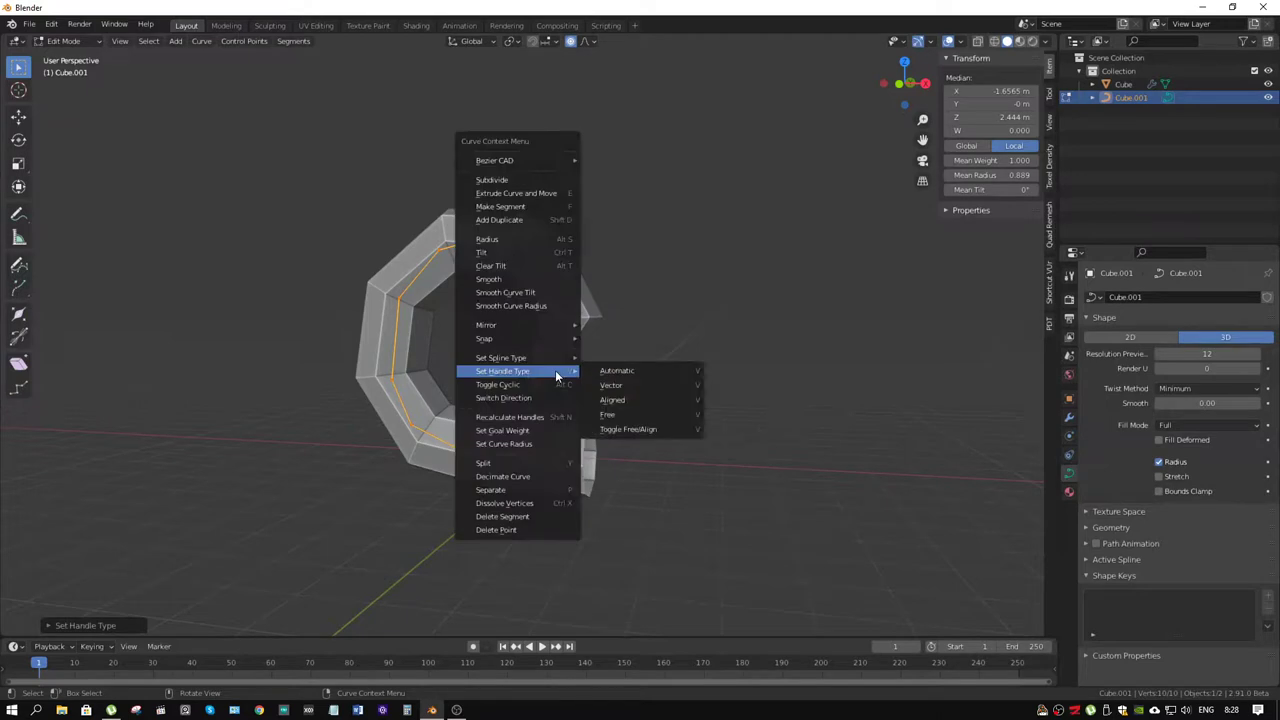
{"action": "left_click", "coordinate": [627, 372]}
{"action": "right_click", "coordinate": [547, 383]}
{"action": "mouse_move", "coordinate": [503, 371]}
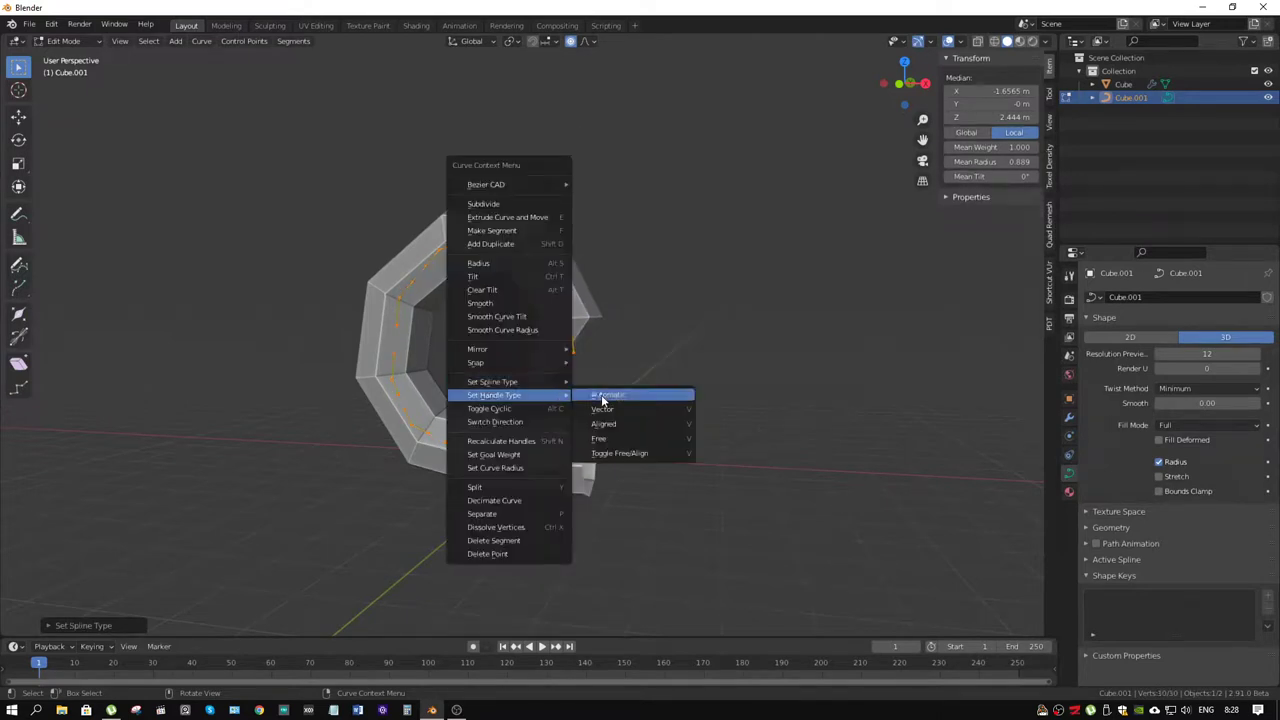
{"action": "left_click", "coordinate": [600, 395]}
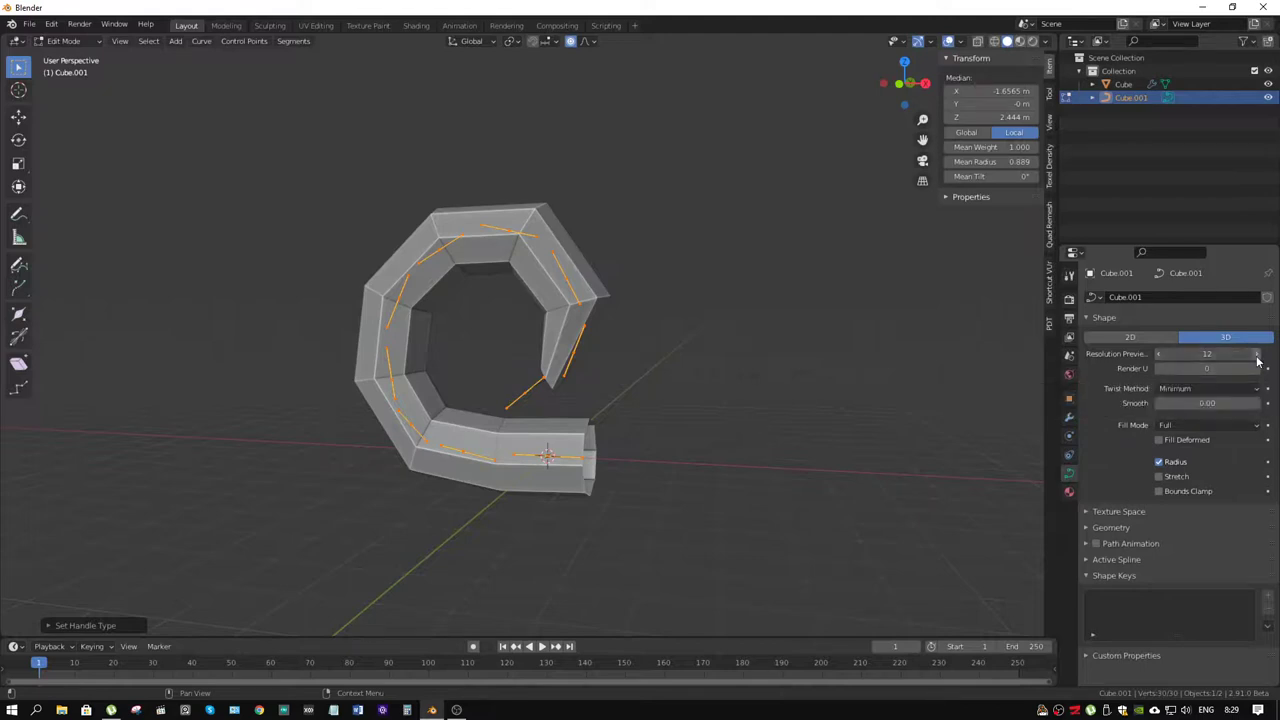
Step: Nudge Resolution Preview U to 13 and back to 12, then return to Object Mode
{"action": "left_click_drag", "start_coordinate": [1151, 354], "coordinate": [1175, 354]}
{"action": "left_click", "coordinate": [1159, 354]}
{"action": "key", "text": "Tab"}
Step: Hide the Cube horn mesh, select the Cube.001 curve, and expand its Geometry settings
{"action": "left_click", "coordinate": [604, 293]}
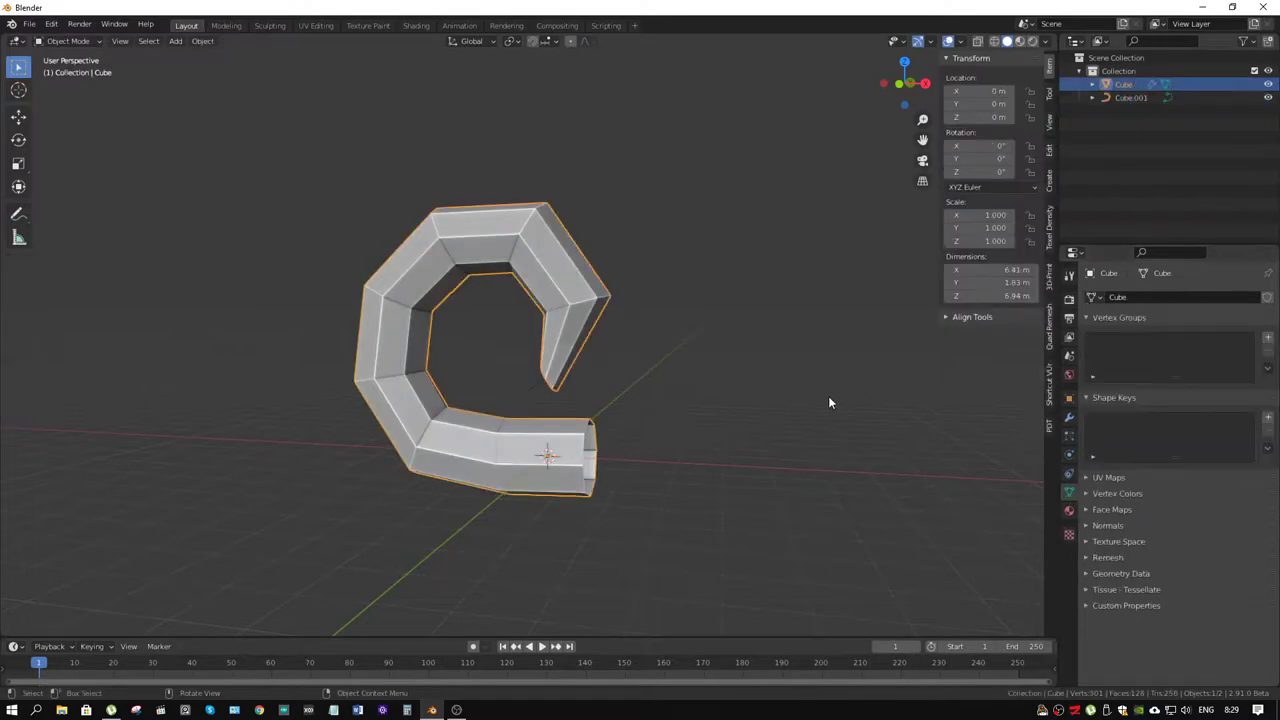
{"action": "key", "text": "h"}
{"action": "left_click", "coordinate": [579, 314]}
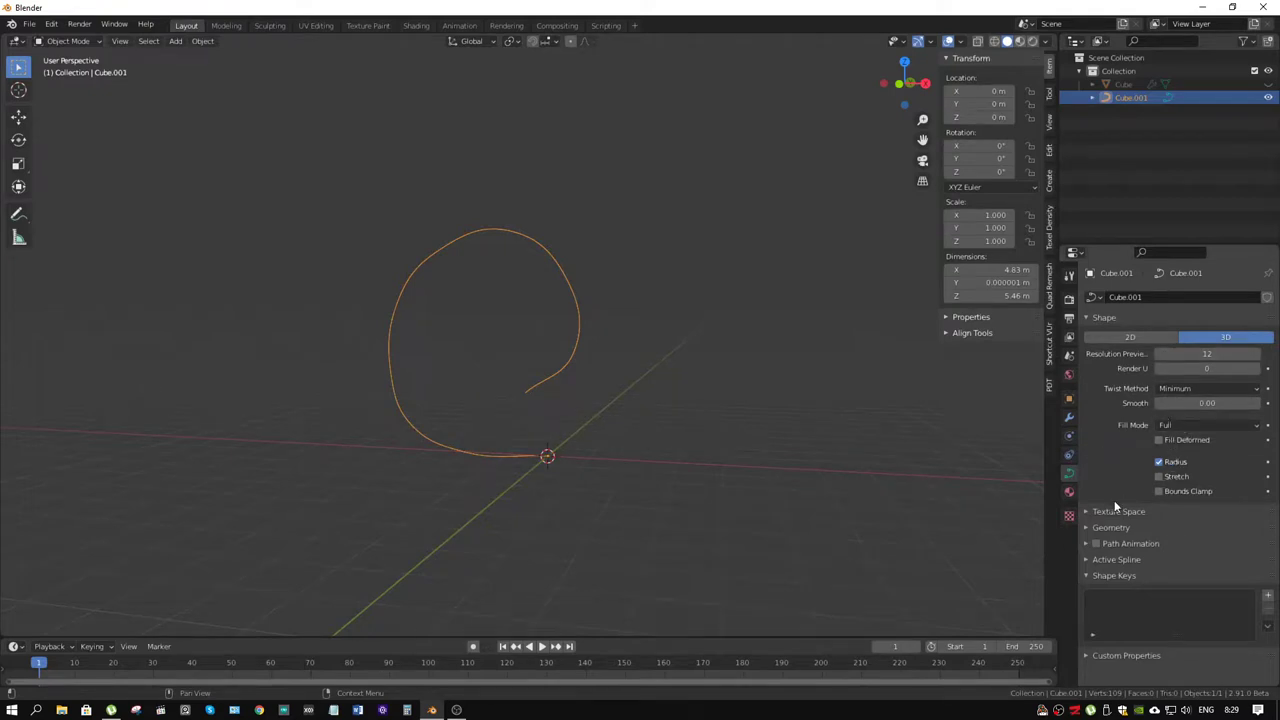
{"action": "left_click", "coordinate": [1087, 526]}
{"action": "scroll", "coordinate": [1087, 518], "scroll_direction": "down", "scroll_amount": 4}
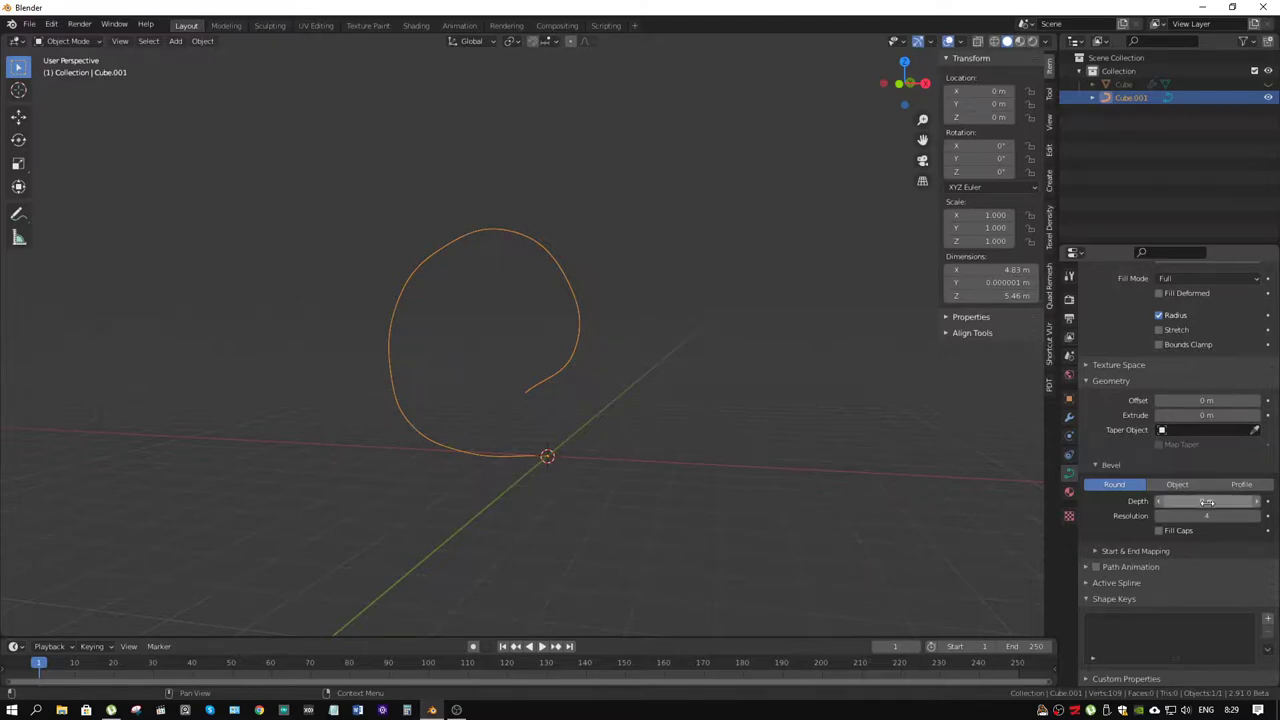
Step: Give the curve a bevel depth of 1.07 m and a bevel resolution of 8
{"action": "mouse_move", "coordinate": [1207, 500]}
{"action": "left_mouse_down"}
{"action": "mouse_move", "coordinate": [1250, 500]}
{"action": "mouse_move", "coordinate": [1200, 500]}
{"action": "left_mouse_up"}
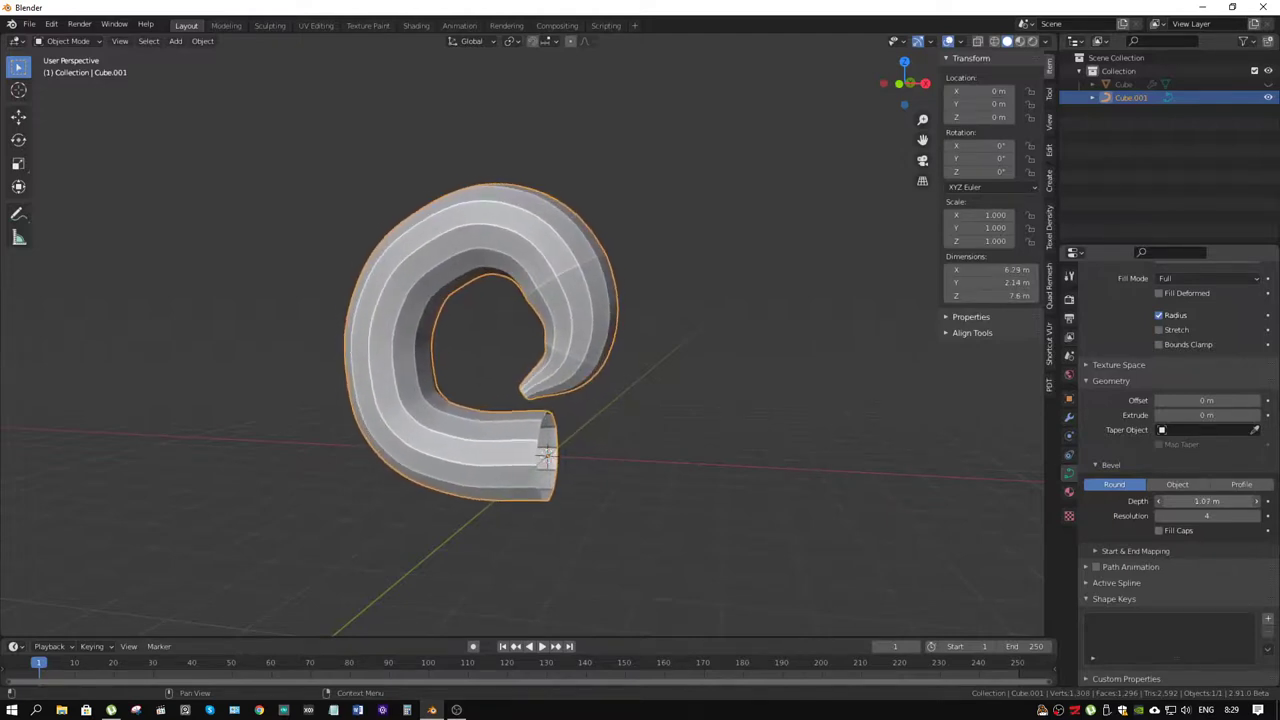
{"action": "left_click", "coordinate": [1160, 514]}
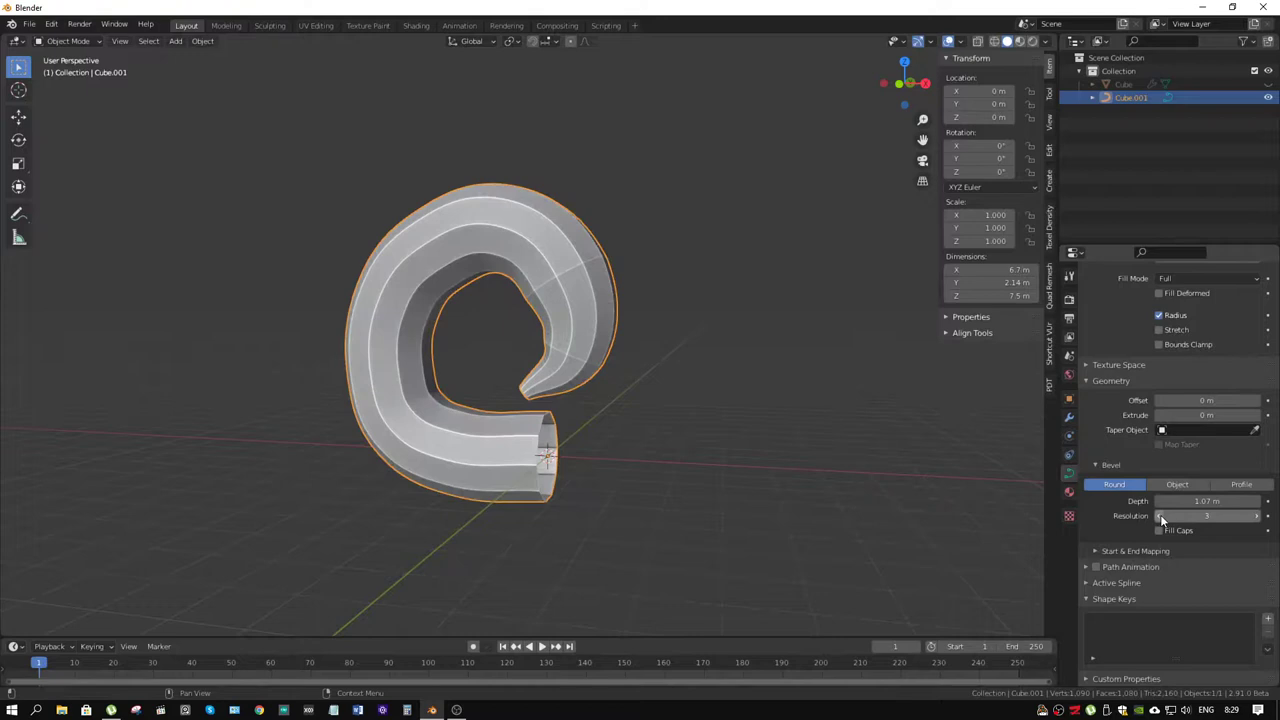
{"action": "left_click", "coordinate": [1256, 515]}
{"action": "left_click", "coordinate": [1256, 515]}
{"action": "left_click", "coordinate": [1256, 515]}
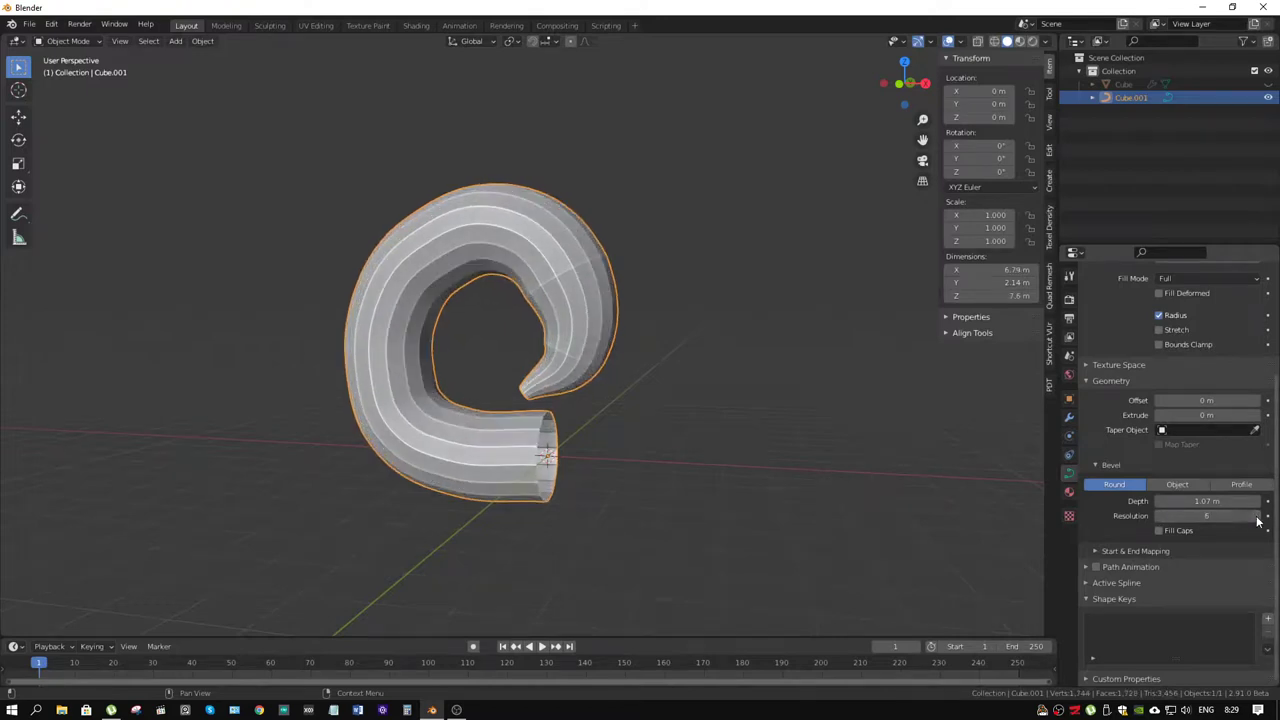
{"action": "left_click", "coordinate": [1257, 516]}
{"action": "left_click", "coordinate": [1257, 516]}
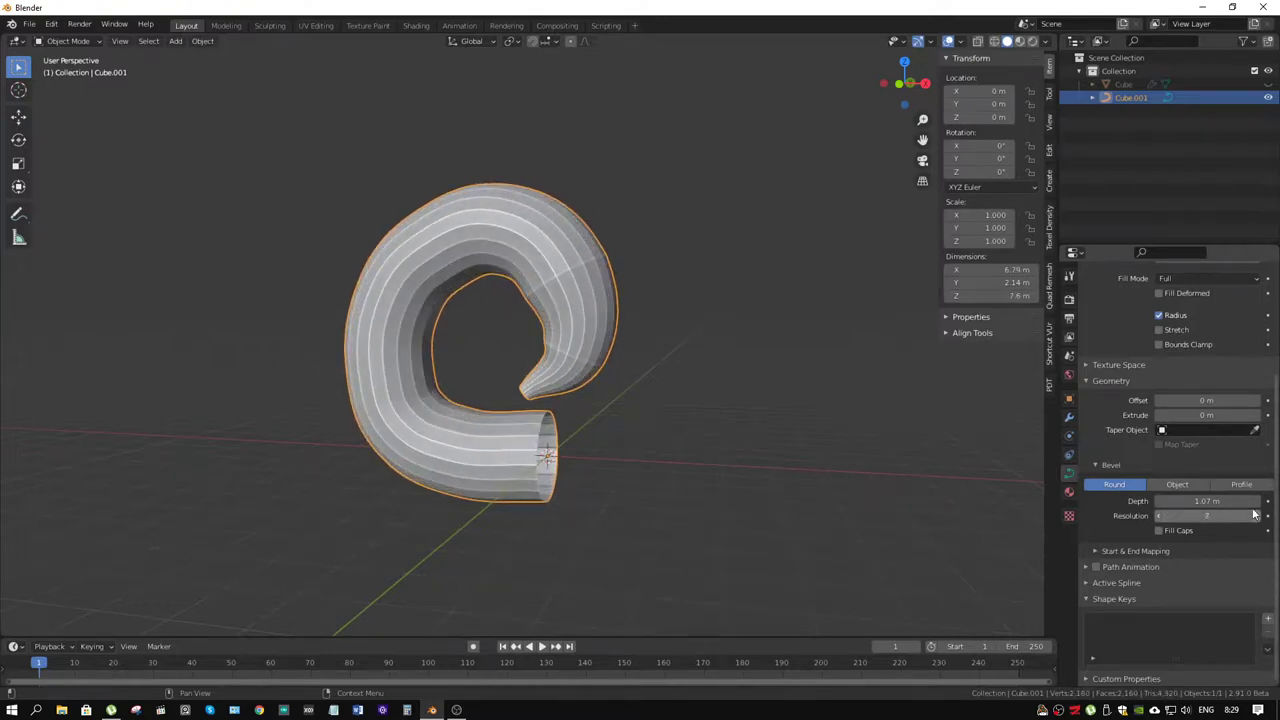
Step: Set the curve's Resolution Preview U to 2
{"action": "scroll", "coordinate": [1214, 436], "scroll_direction": "up", "scroll_amount": 3}
{"action": "scroll", "coordinate": [1214, 436], "scroll_direction": "up", "scroll_amount": 2}
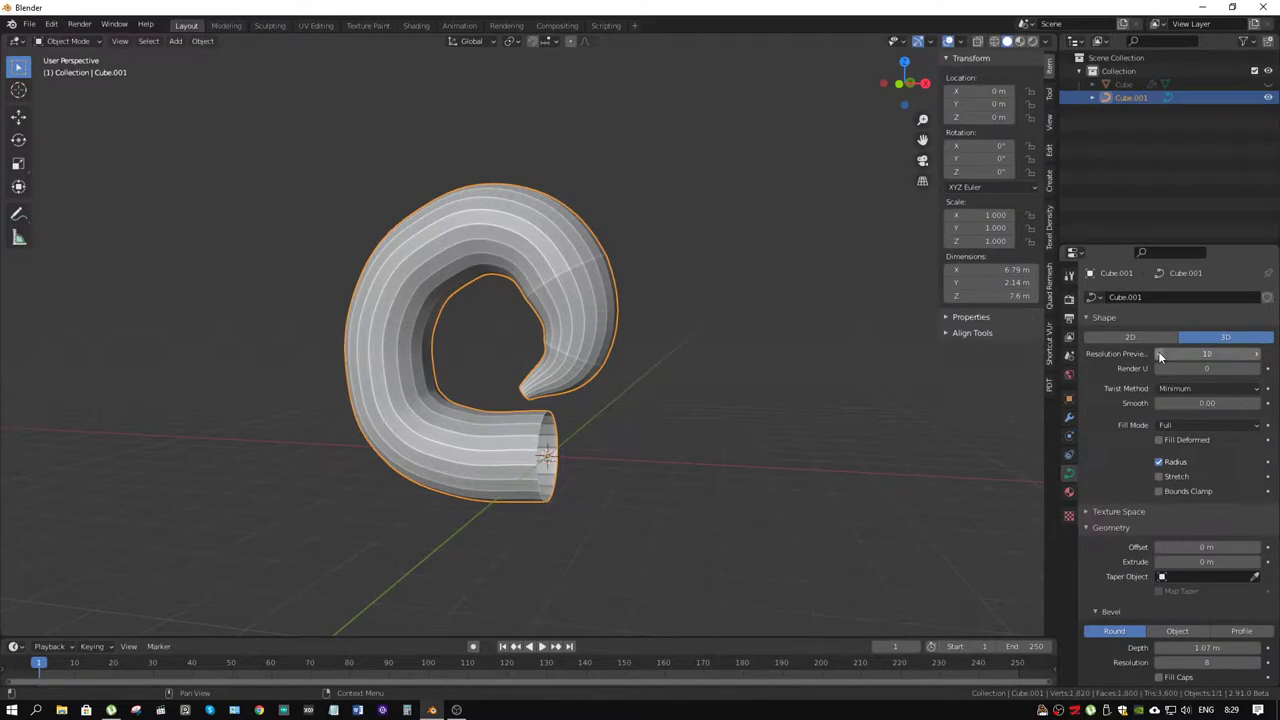
{"action": "left_click_drag", "start_coordinate": [1158, 351], "coordinate": [1110, 352]}
{"action": "left_click", "coordinate": [1158, 351]}
{"action": "left_click", "coordinate": [1158, 351]}
{"action": "left_click", "coordinate": [1158, 351]}
{"action": "left_click", "coordinate": [1158, 351]}
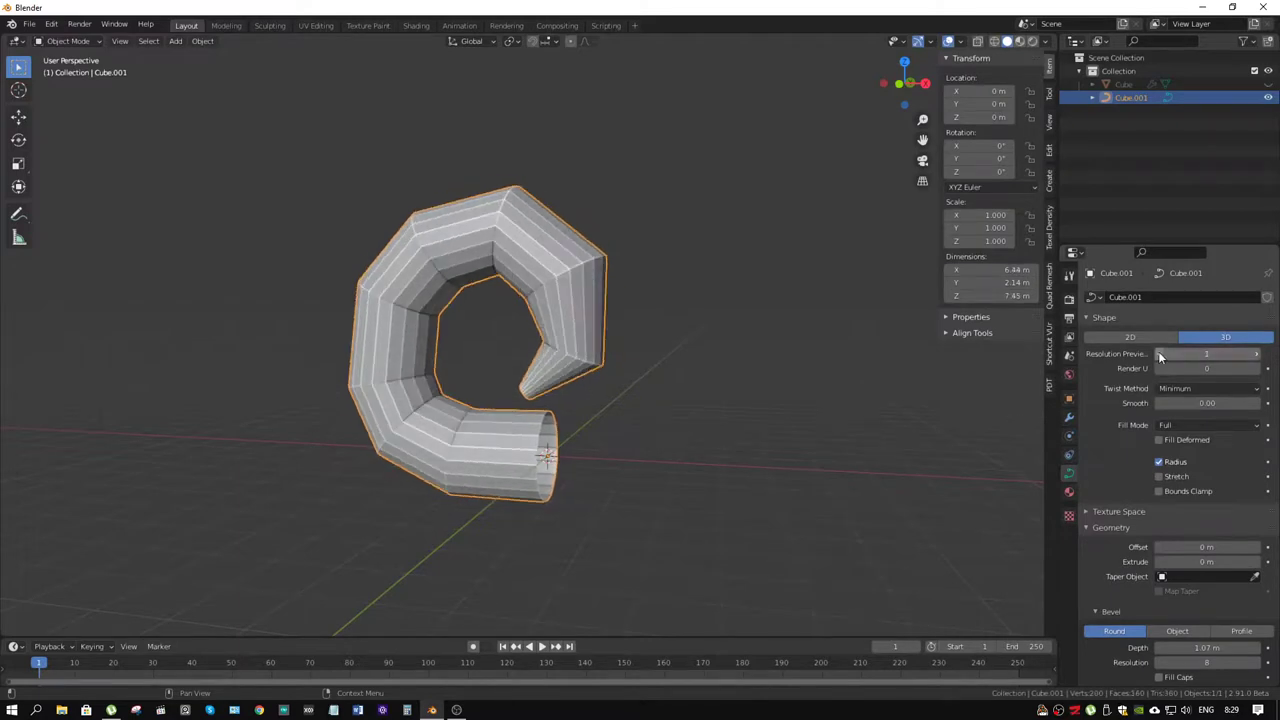
{"action": "left_click", "coordinate": [1257, 355]}
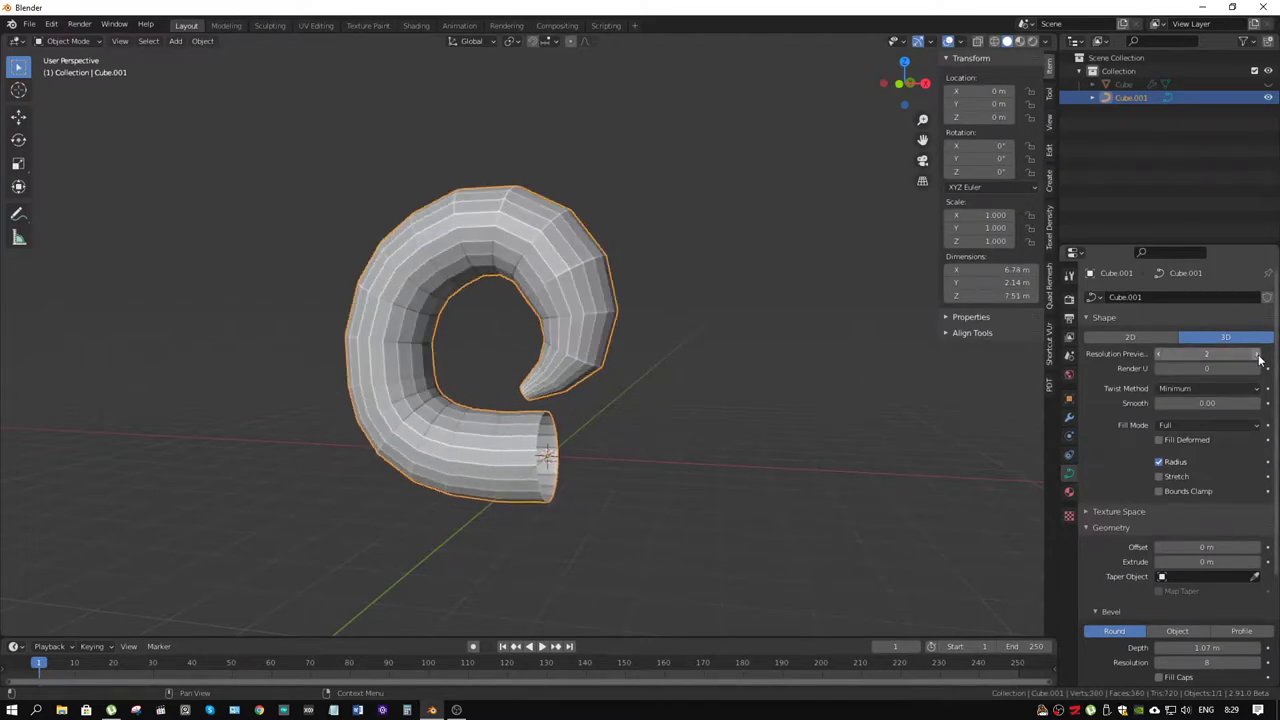
Step: Add a Subdivision modifier to the tube and shade it smooth
{"action": "left_click", "coordinate": [1069, 416]}
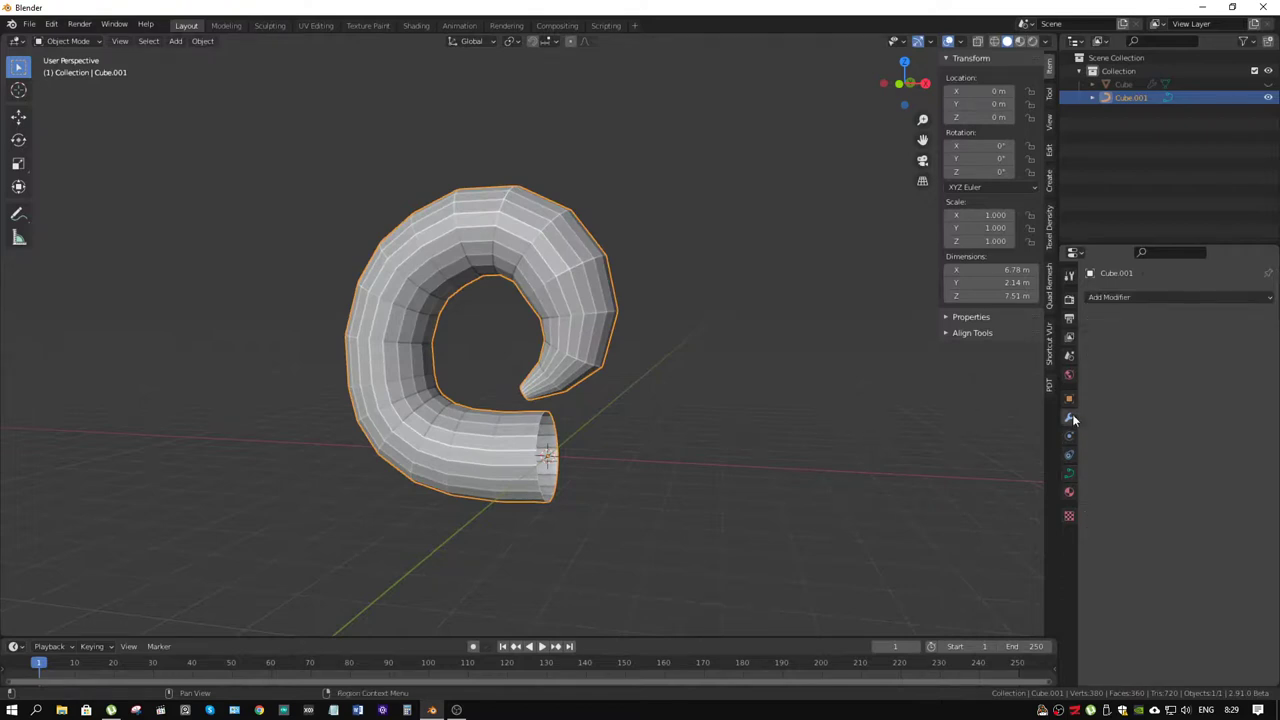
{"action": "left_click", "coordinate": [1154, 300]}
{"action": "left_click", "coordinate": [1062, 466]}
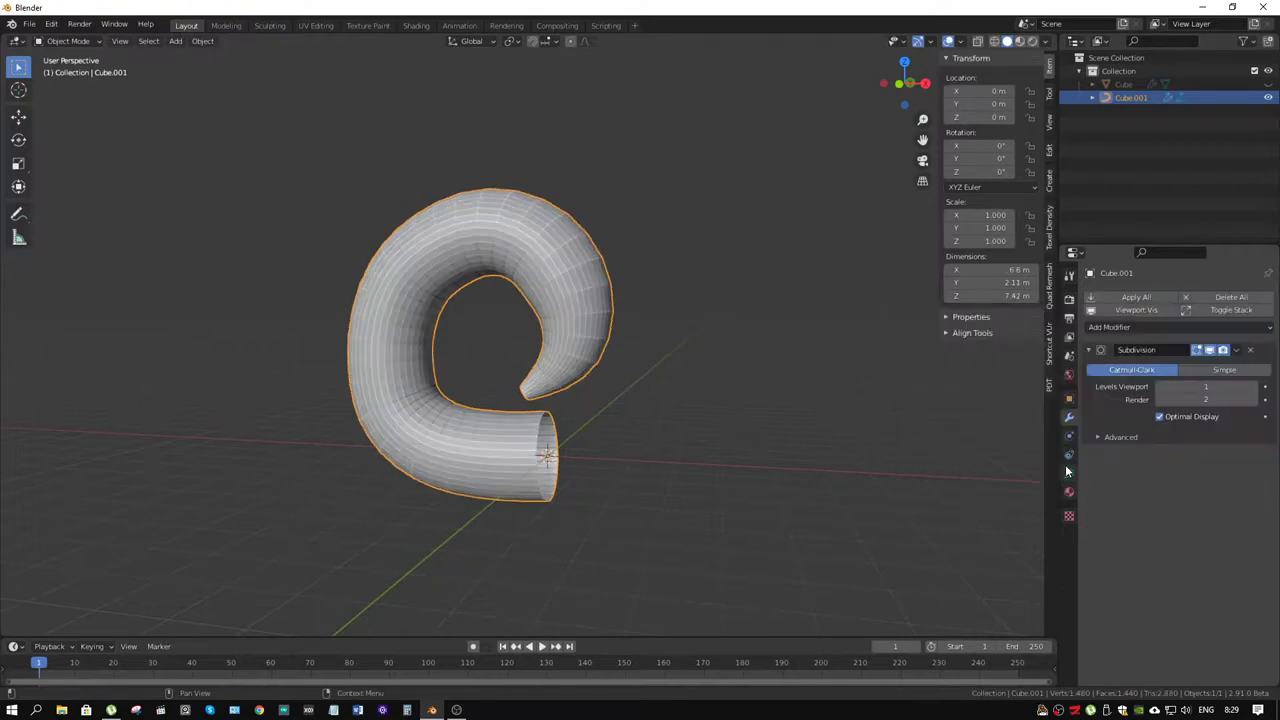
{"action": "right_click", "coordinate": [568, 287]}
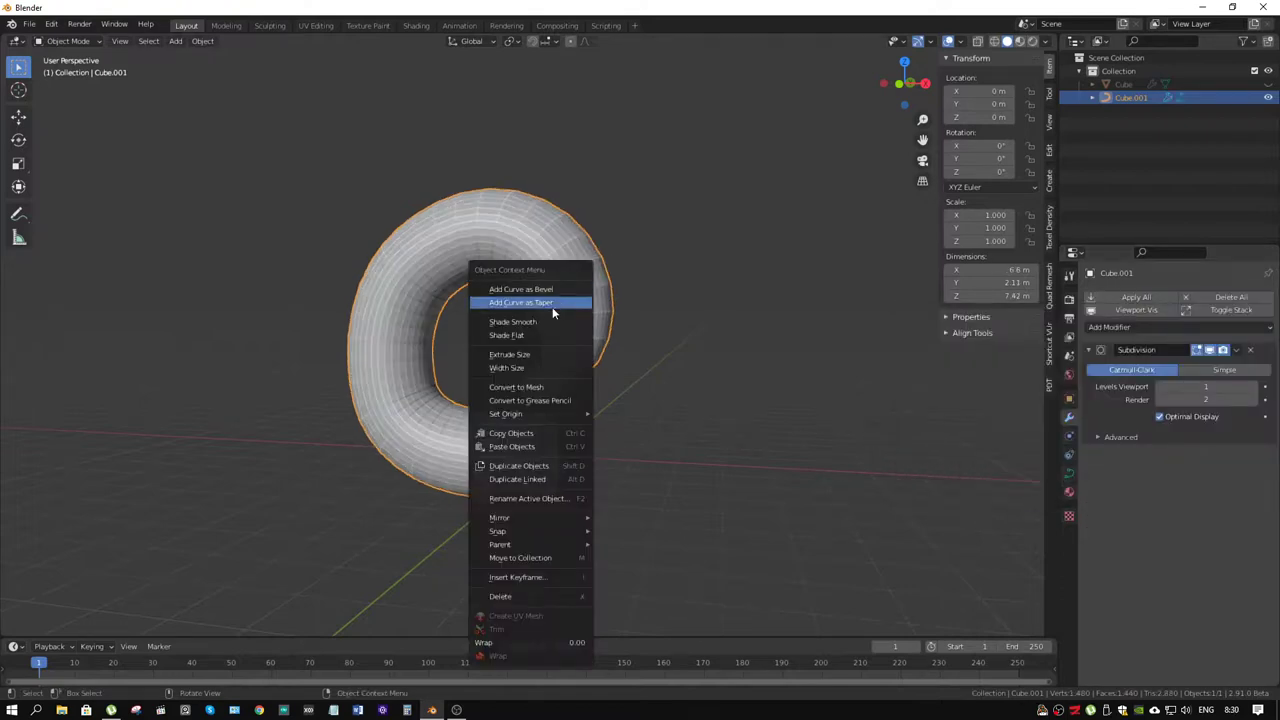
{"action": "left_click", "coordinate": [548, 322]}
{"action": "middle_click_drag", "start_coordinate": [548, 322], "coordinate": [602, 370]}
Step: In front view, move the spiral's inner end point and switch proportional falloff to Smooth
{"action": "key", "text": "Tab"}
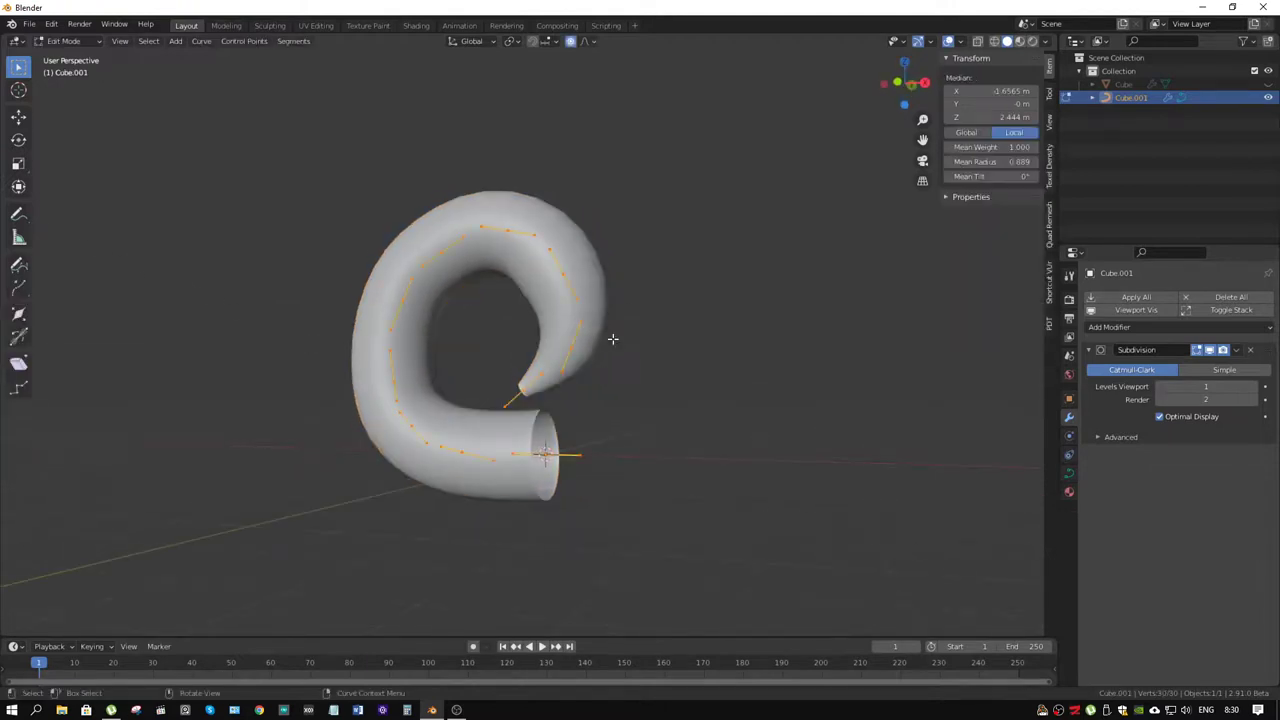
{"action": "key", "text": "KP_1"}
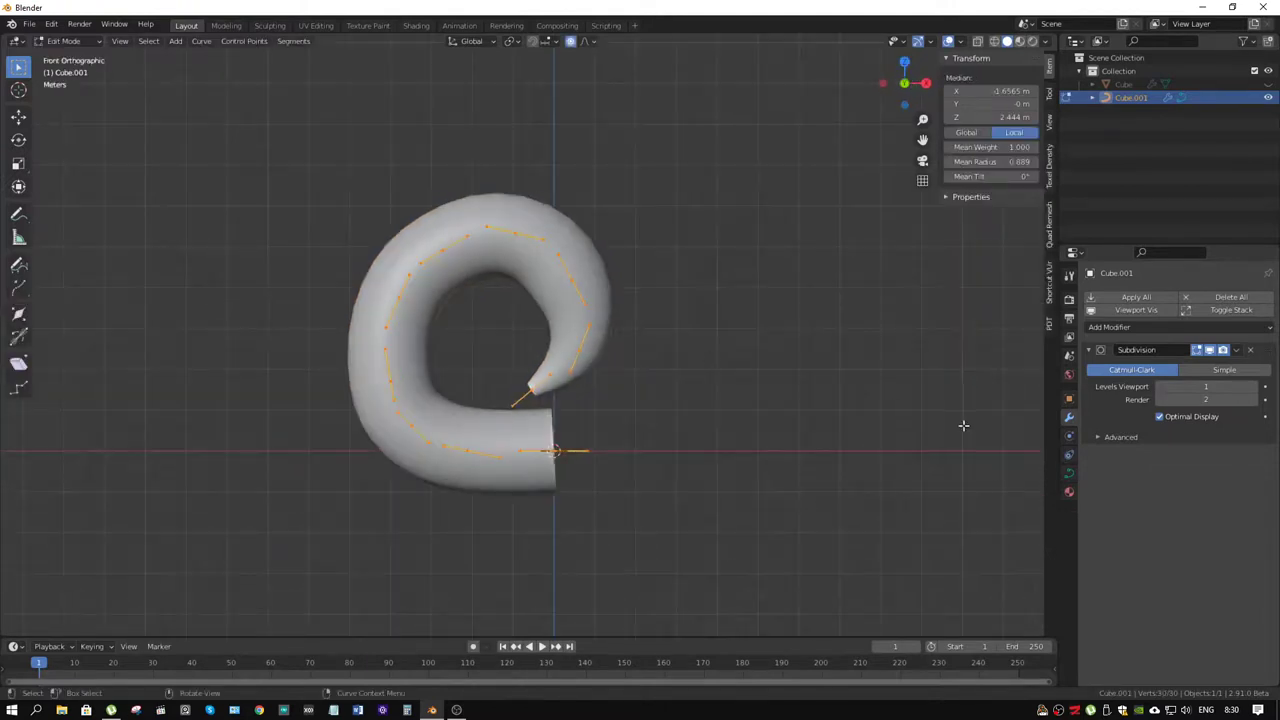
{"action": "left_click", "coordinate": [550, 384]}
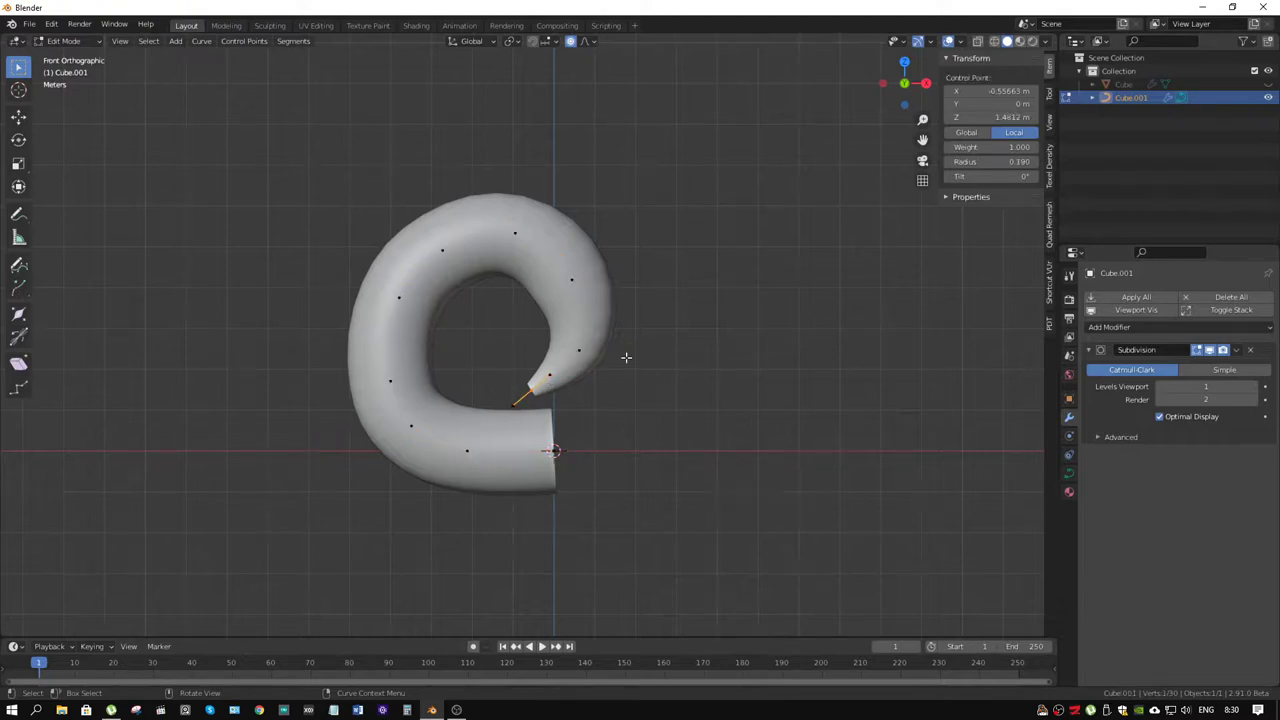
{"action": "key", "text": "g"}
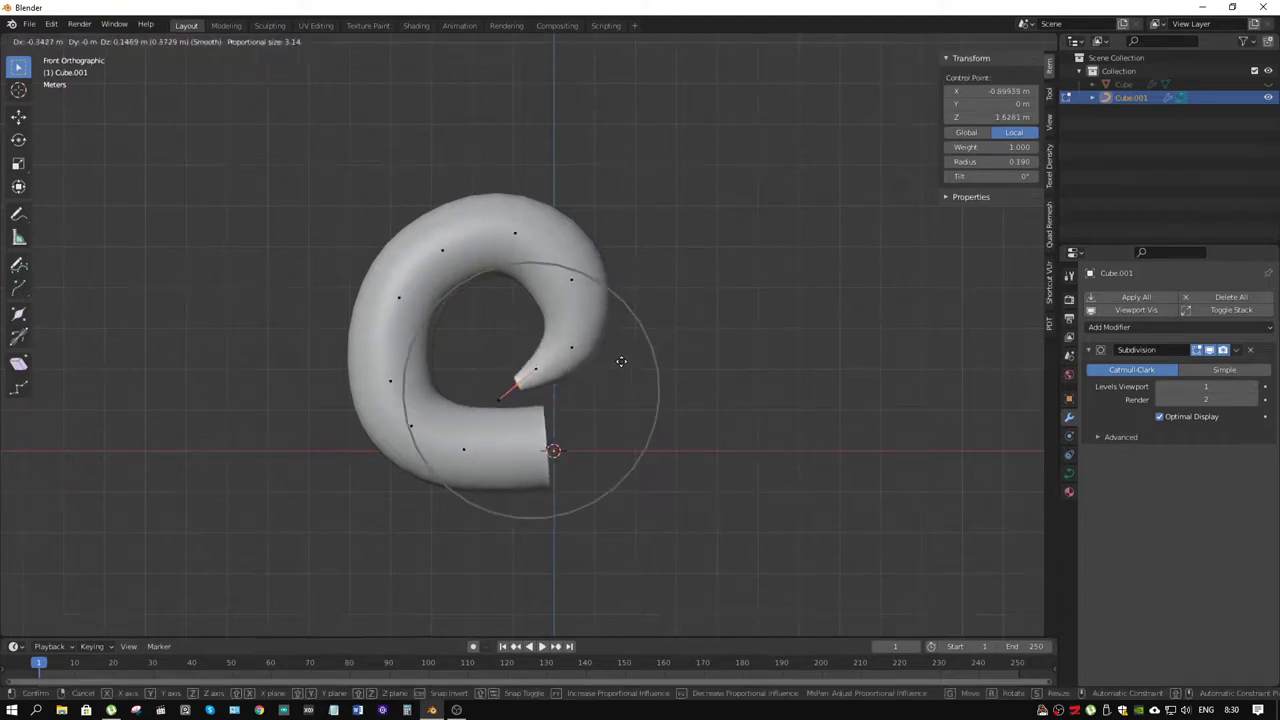
{"action": "left_click", "coordinate": [626, 363]}
{"action": "left_click", "coordinate": [586, 41]}
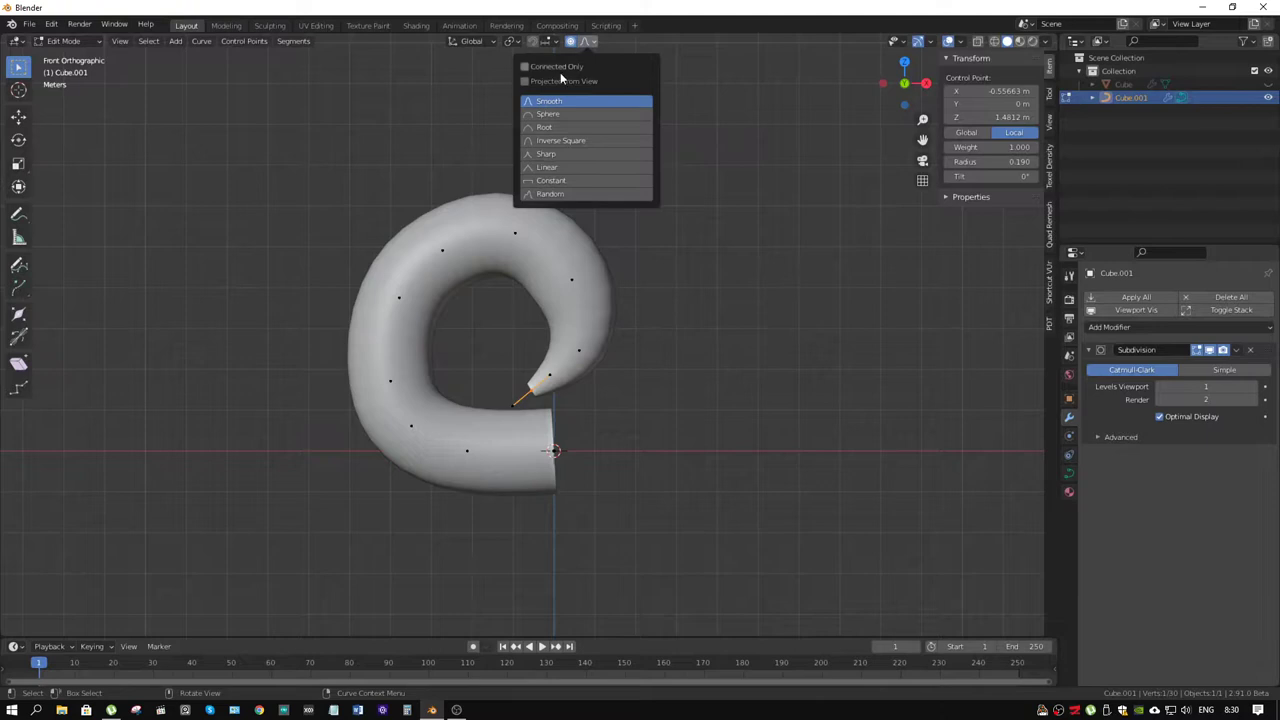
{"action": "left_click", "coordinate": [524, 67]}
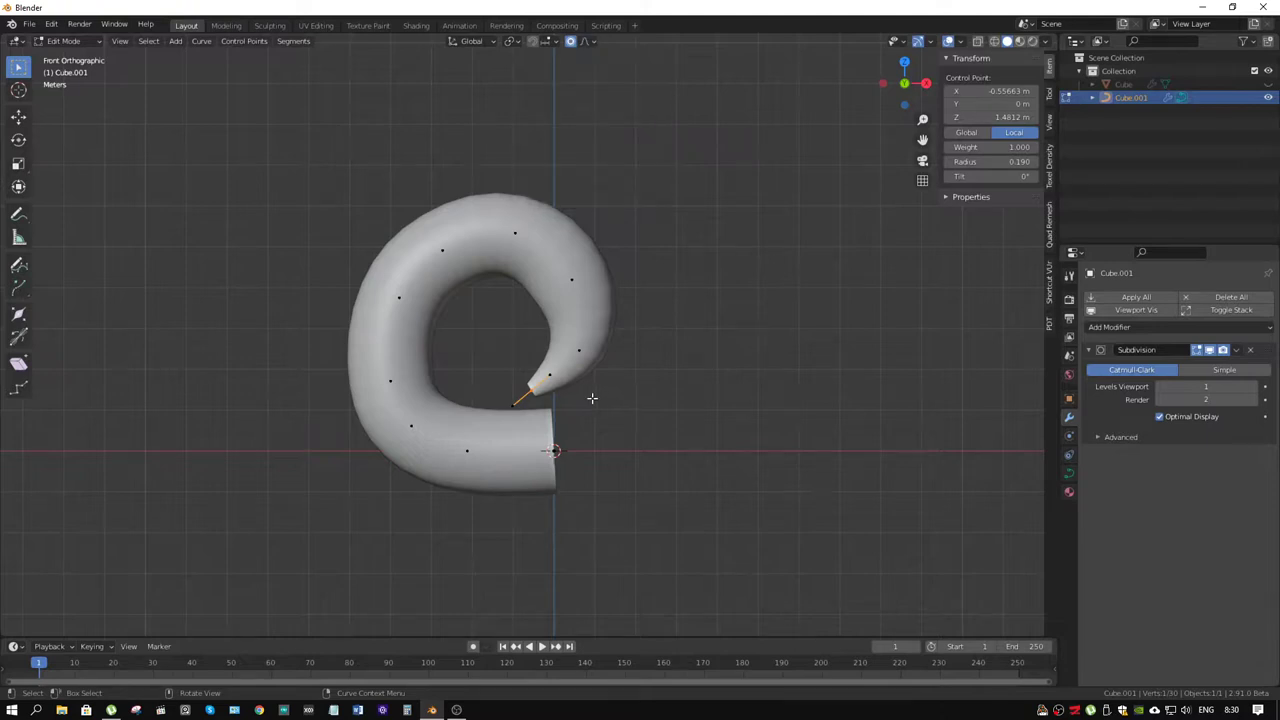
Step: Move and rotate the spiral tip inward twice, then add its neighbouring point to the selection
{"action": "key", "text": "g"}
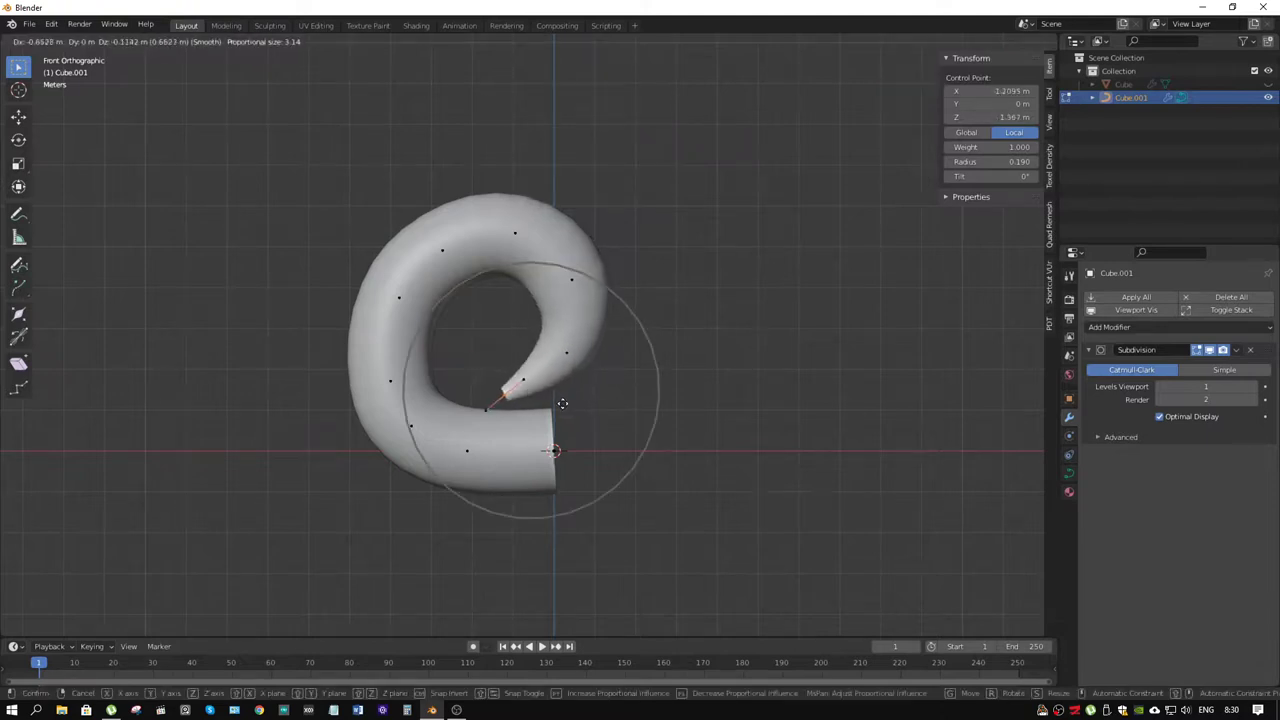
{"action": "left_click", "coordinate": [561, 394]}
{"action": "key", "text": "r"}
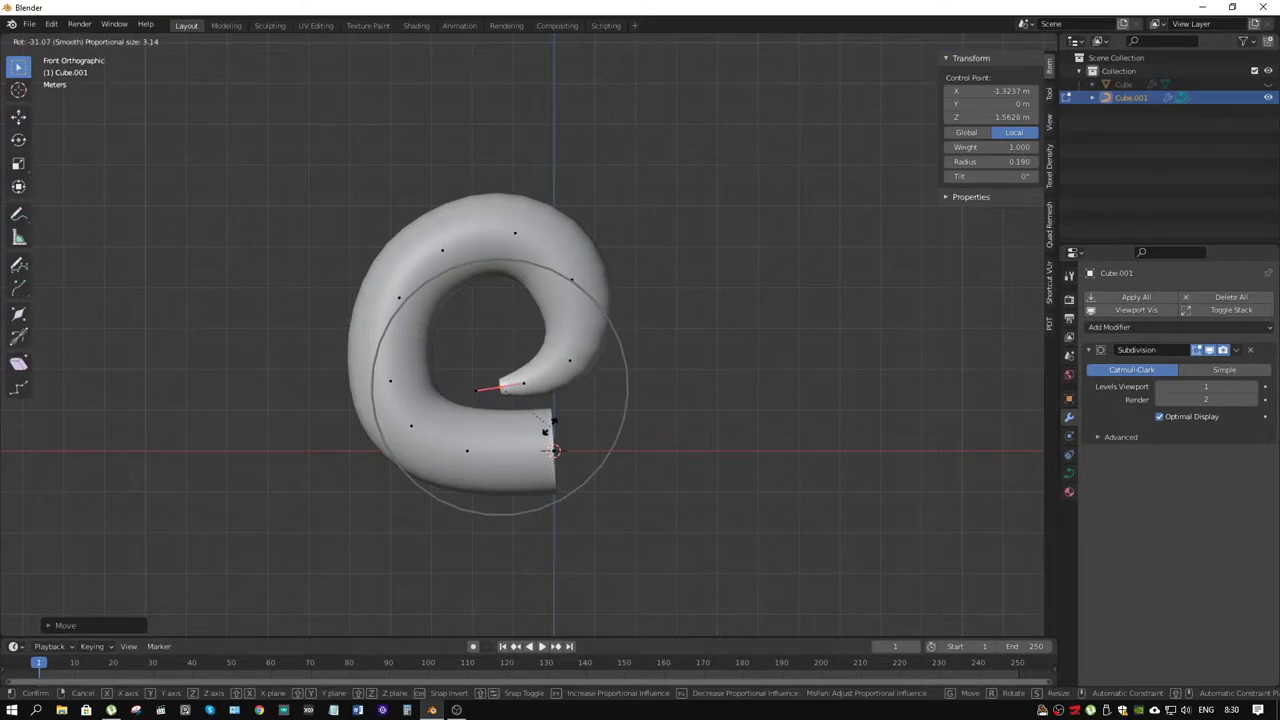
{"action": "left_click", "coordinate": [548, 420]}
{"action": "key", "text": "g"}
{"action": "left_click", "coordinate": [512, 400]}
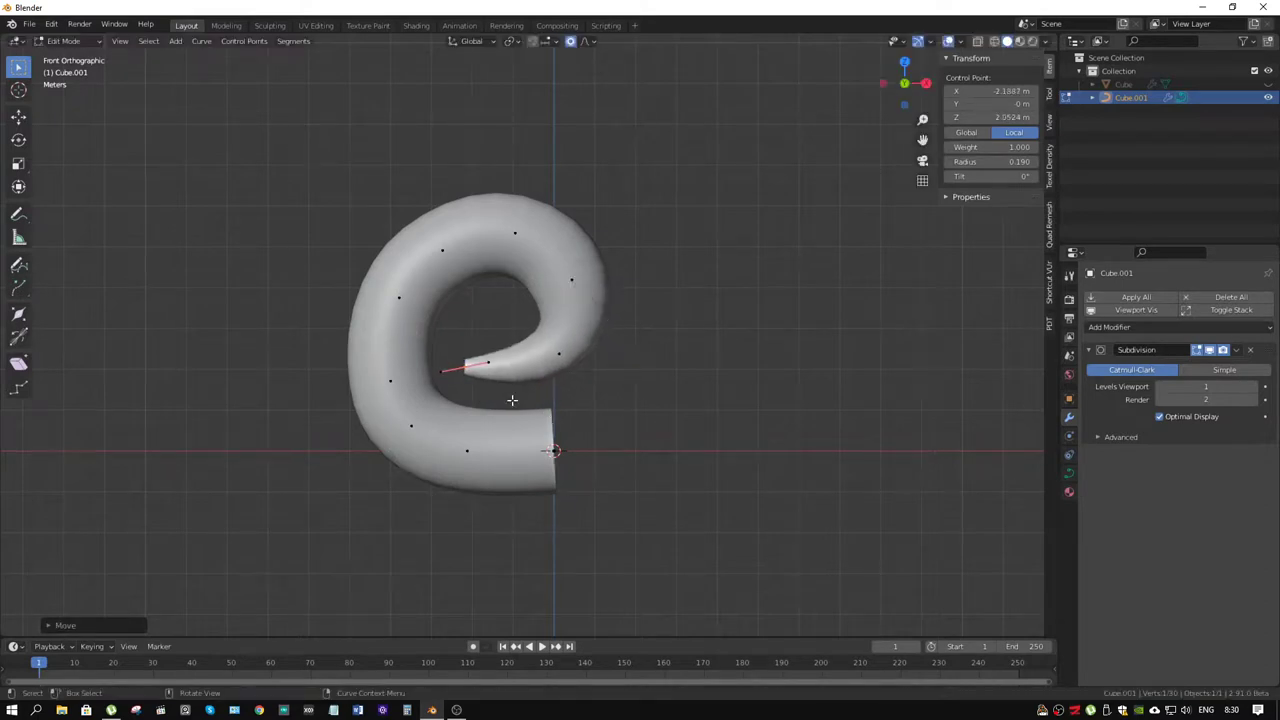
{"action": "key", "text": "r"}
{"action": "left_click", "coordinate": [465, 428]}
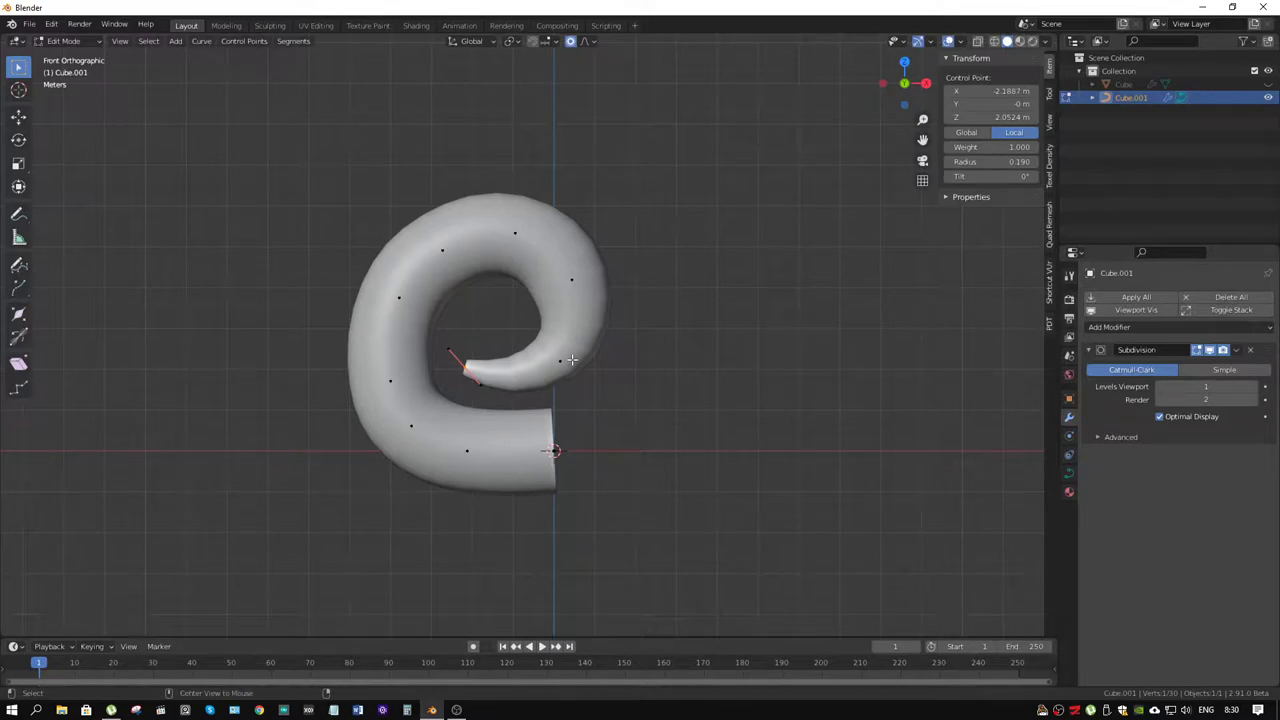
{"action": "left_click", "coordinate": [480, 393], "text": "shift"}
Step: Shrink the radius at the spiral's inner tip so the tube tapers thinner
{"action": "right_click", "coordinate": [576, 363]}
{"action": "mouse_move", "coordinate": [541, 355]}
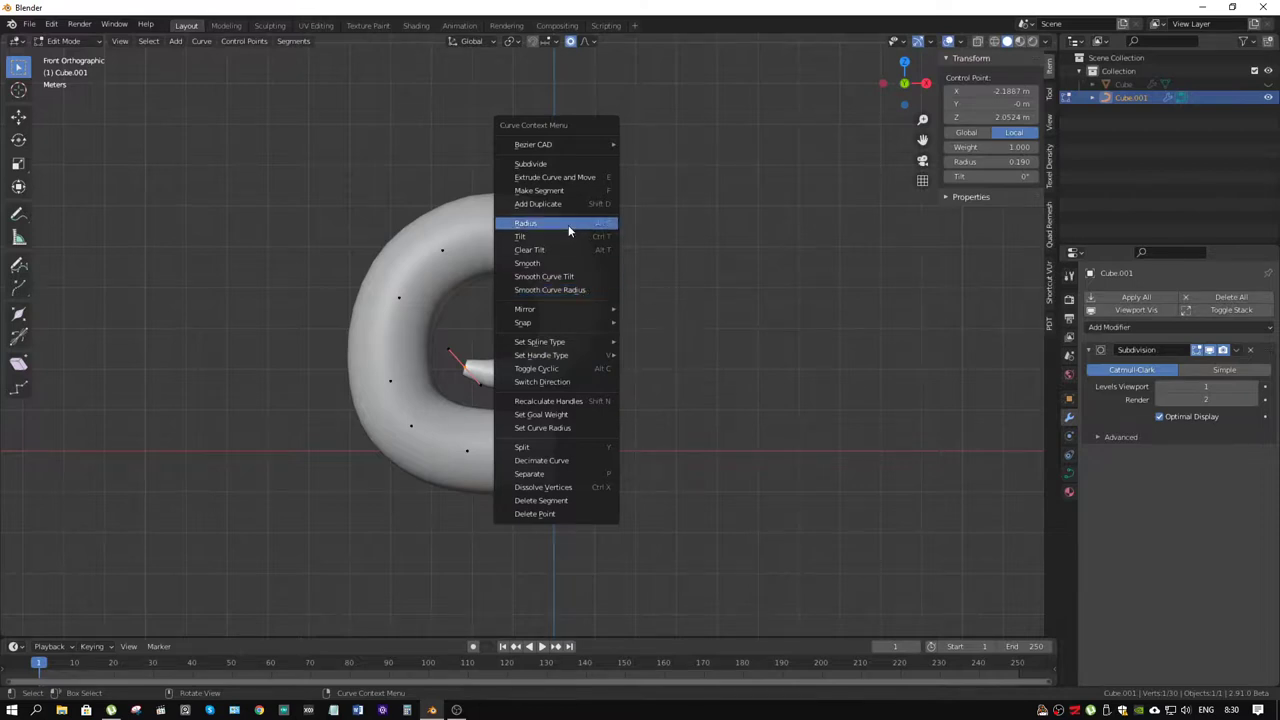
{"action": "key", "text": "alt+s"}
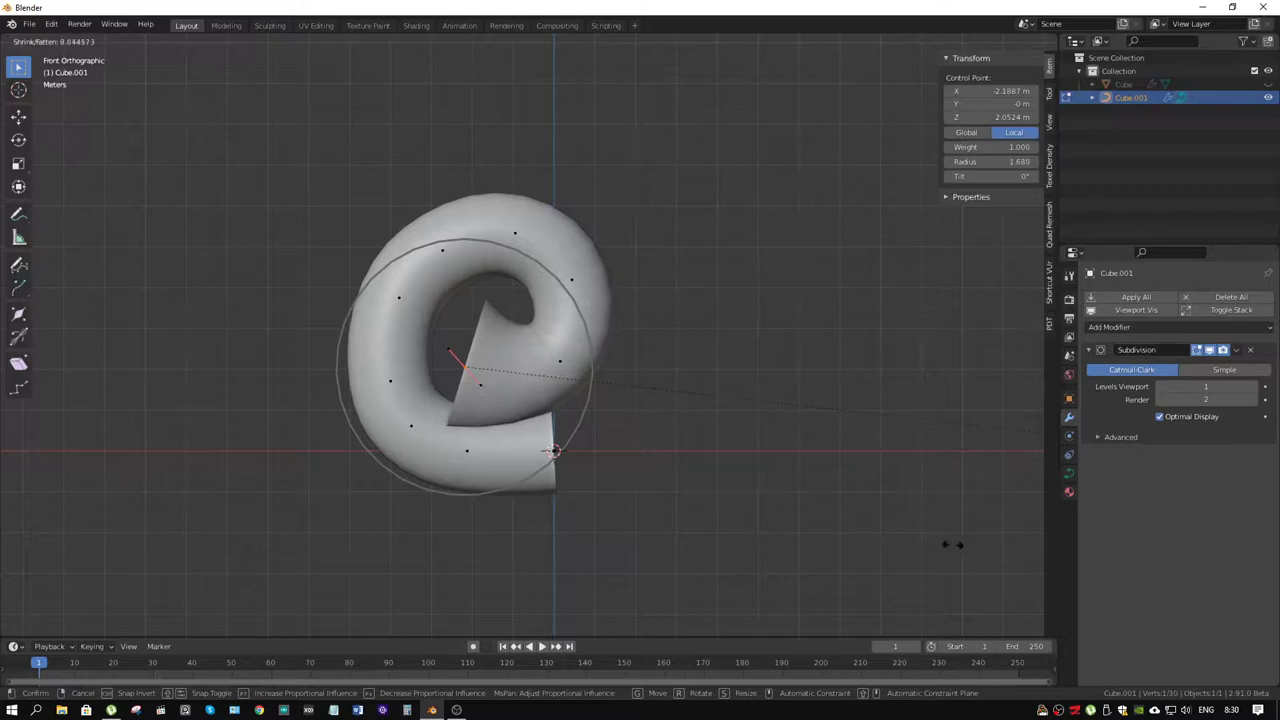
{"action": "left_click", "coordinate": [490, 396]}
{"action": "key", "text": "b"}
{"action": "left_click_drag", "start_coordinate": [515, 387], "coordinate": [516, 386]}
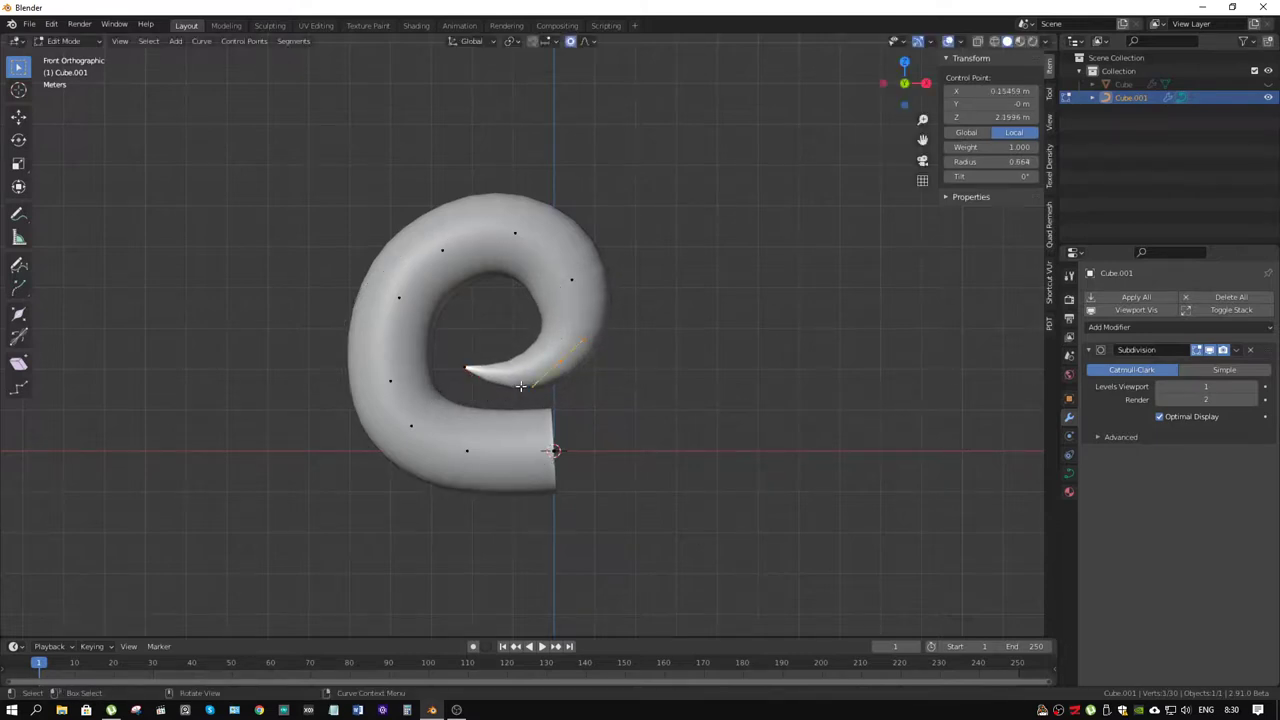
{"action": "key", "text": "alt+s"}
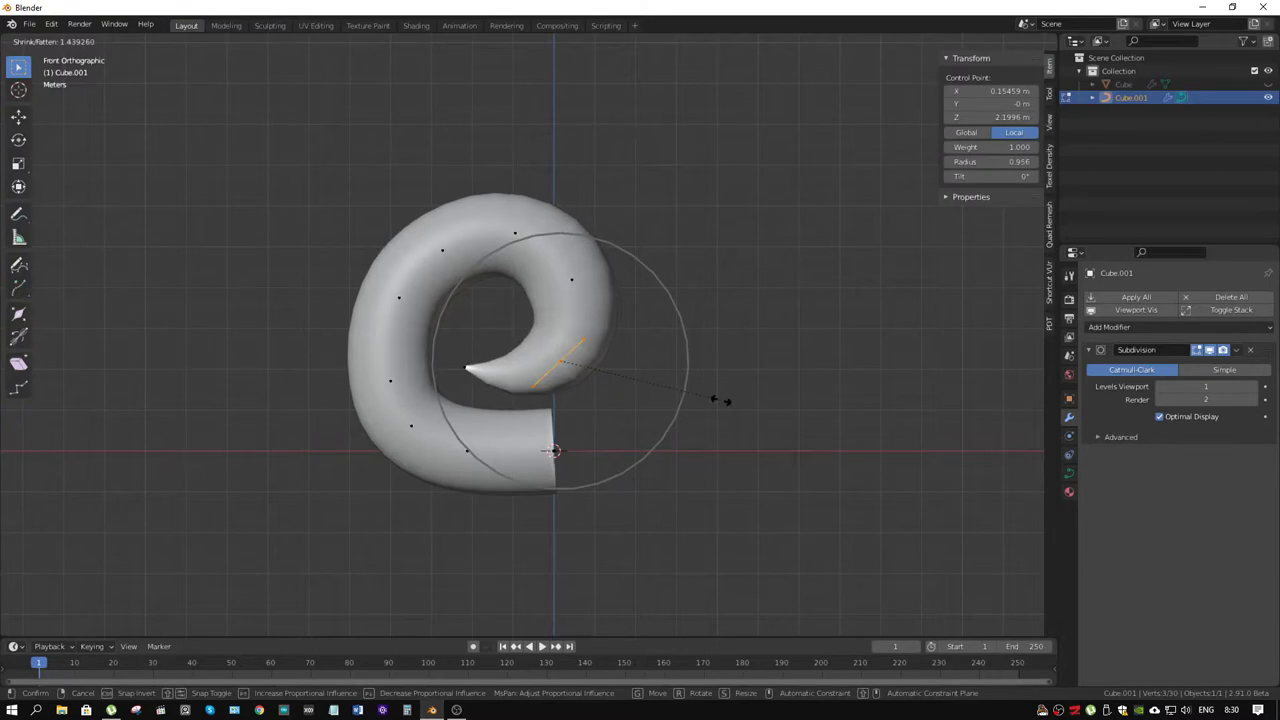
{"action": "scroll", "coordinate": [740, 404], "scroll_direction": "up", "scroll_amount": 3}
{"action": "scroll", "coordinate": [760, 410], "scroll_direction": "up", "scroll_amount": 5}
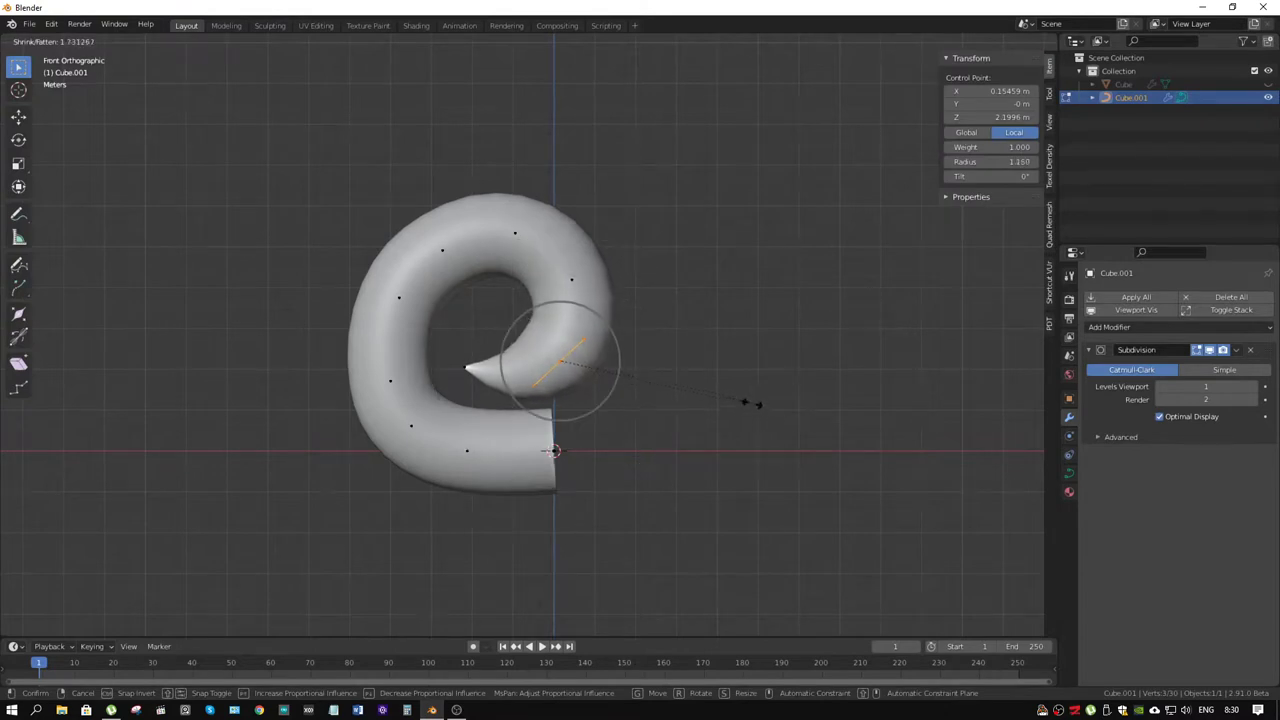
{"action": "left_click", "coordinate": [706, 390]}
Step: Fatten the tube's radius at the spiral's top and outer end points
{"action": "left_click", "coordinate": [545, 214]}
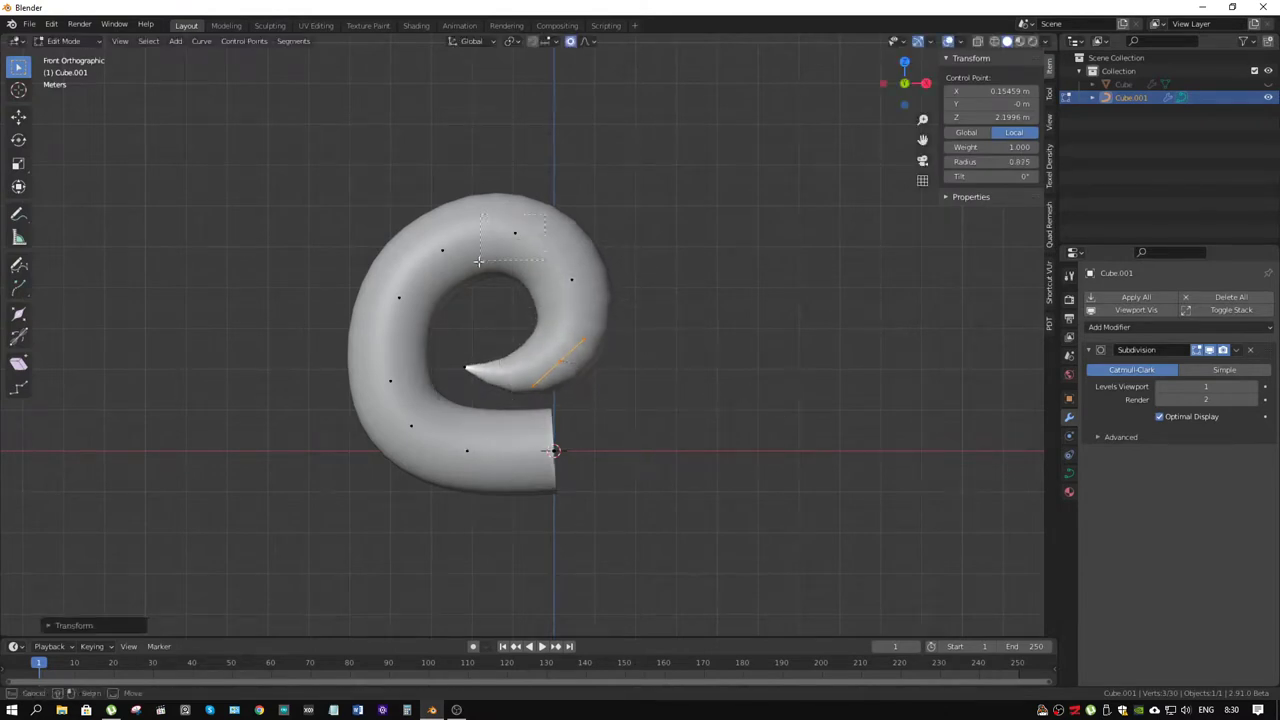
{"action": "key", "text": "alt+s"}
{"action": "scroll", "coordinate": [737, 335], "scroll_direction": "down", "scroll_amount": 8}
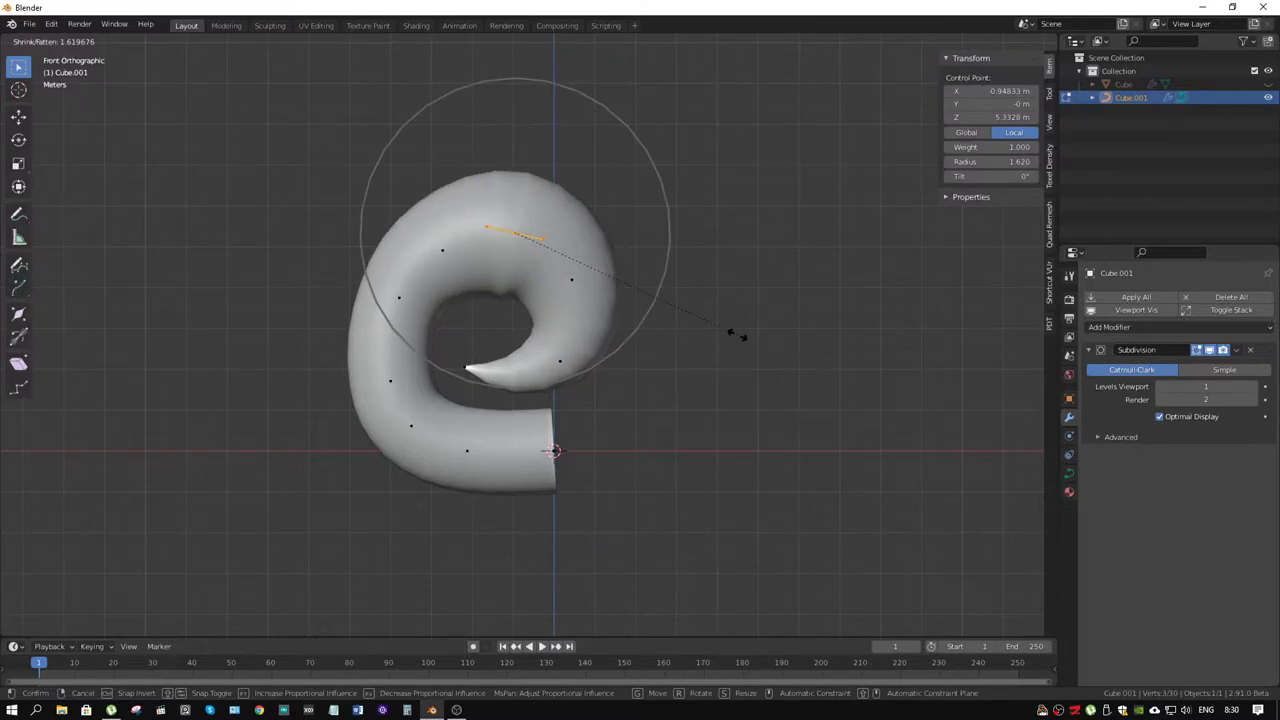
{"action": "scroll", "coordinate": [737, 335], "scroll_direction": "down", "scroll_amount": 2}
{"action": "scroll", "coordinate": [737, 335], "scroll_direction": "down", "scroll_amount": 2}
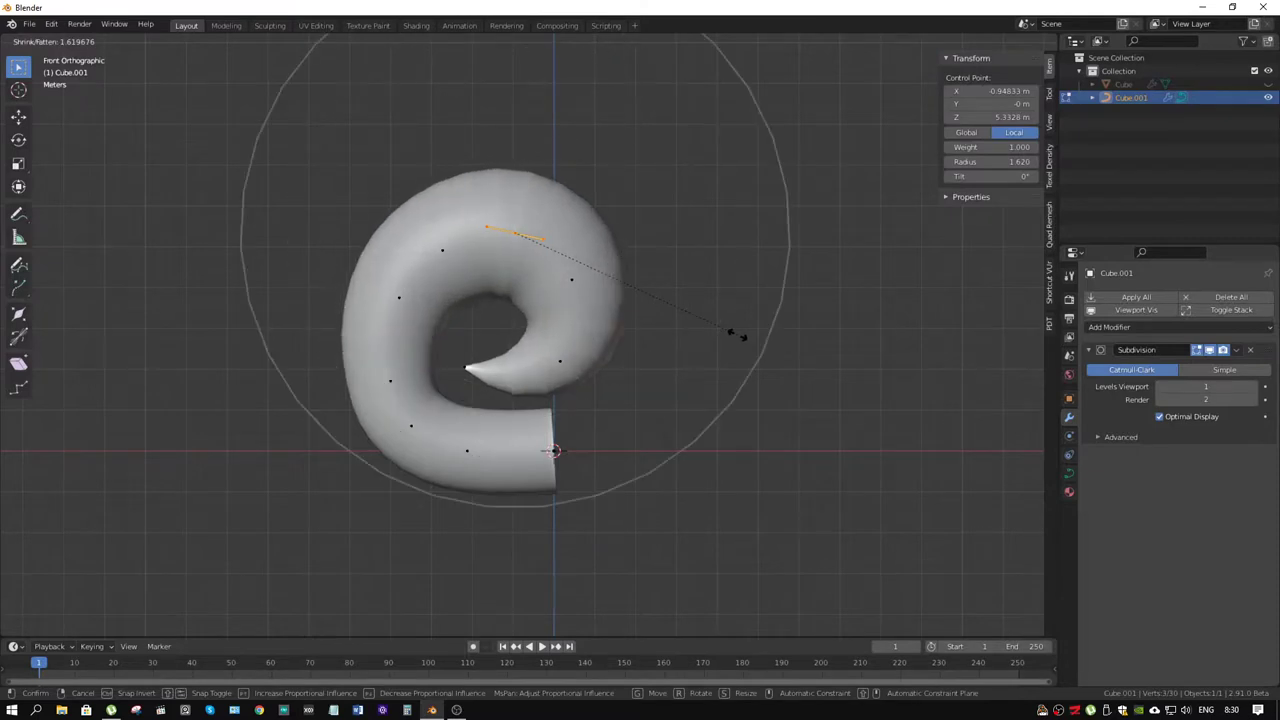
{"action": "left_click", "coordinate": [658, 310]}
{"action": "left_click", "coordinate": [545, 470]}
{"action": "key", "text": "alt+s"}
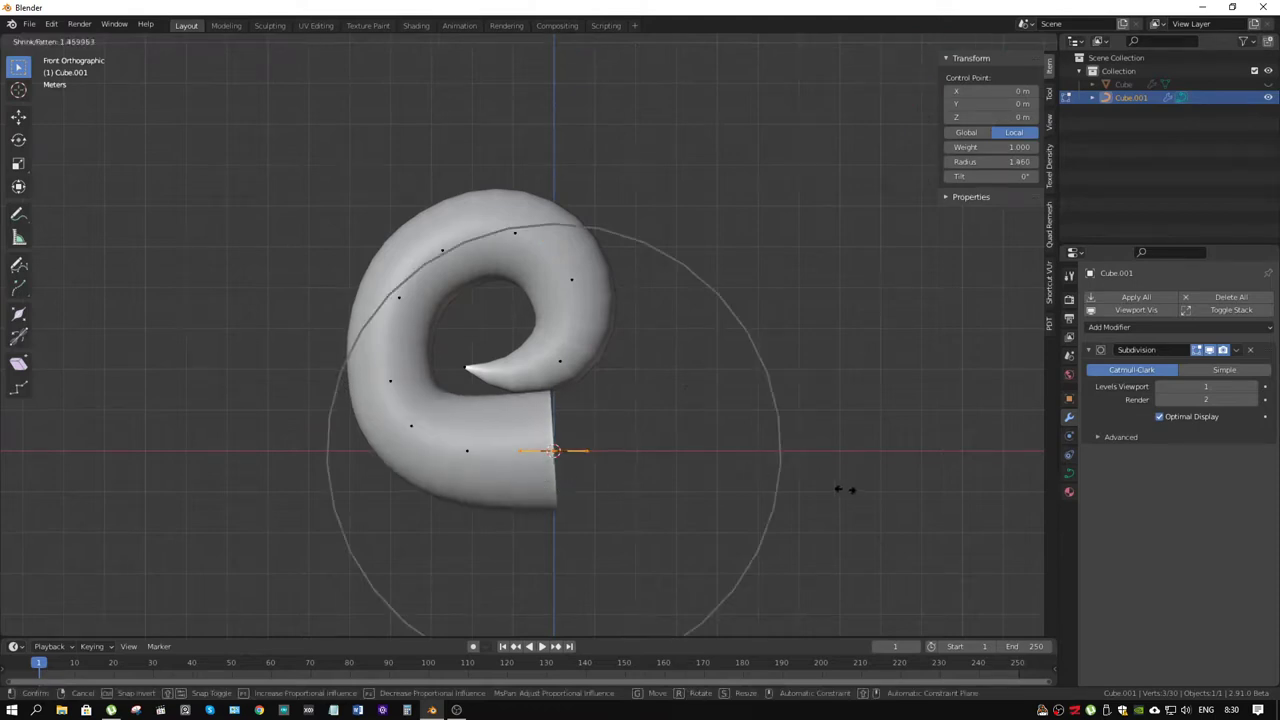
{"action": "left_click", "coordinate": [825, 487]}
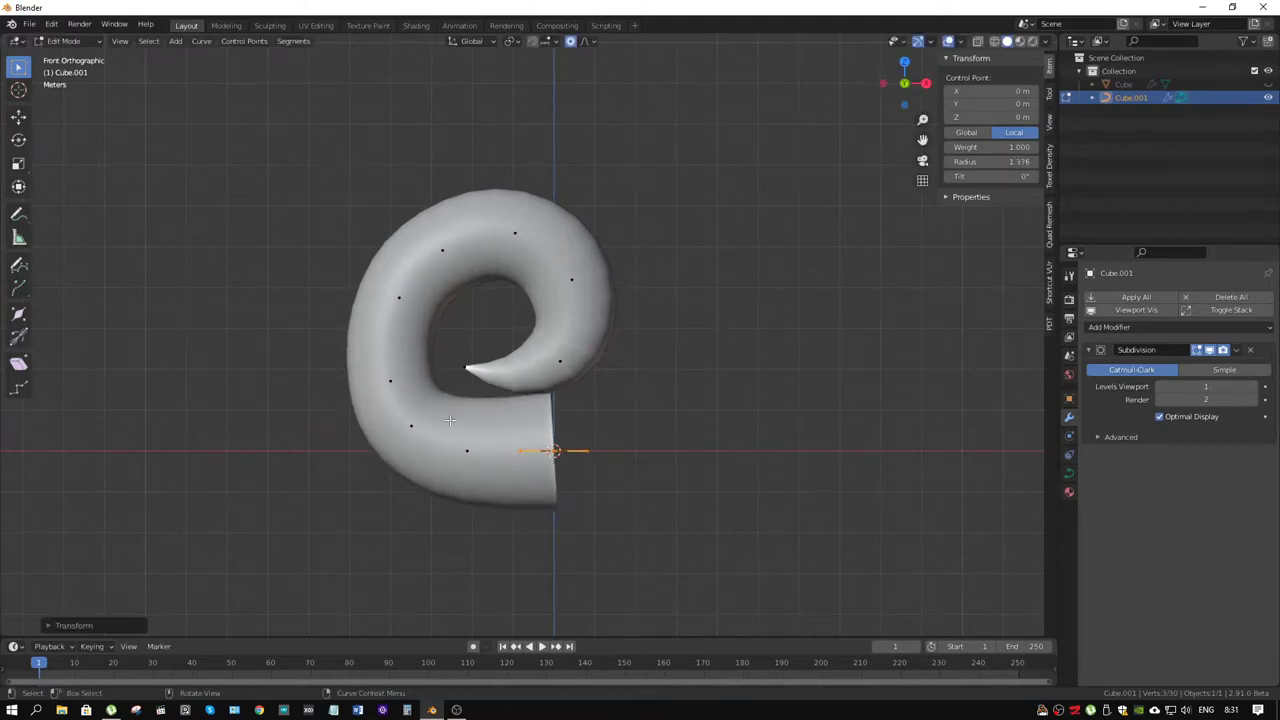
Step: Adjust the tube radius at the two control points along the lower bend
{"action": "left_click", "coordinate": [466, 450]}
{"action": "key", "text": "alt+s"}
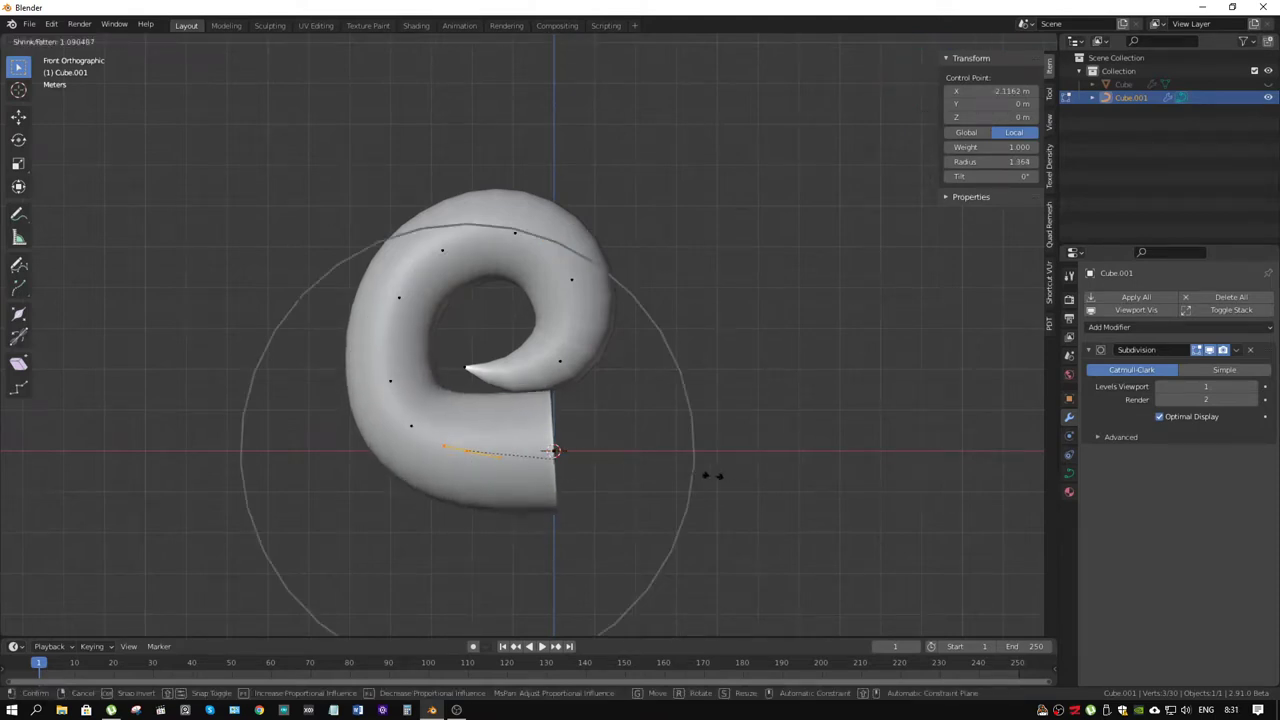
{"action": "scroll", "coordinate": [701, 479], "scroll_direction": "up", "scroll_amount": 3}
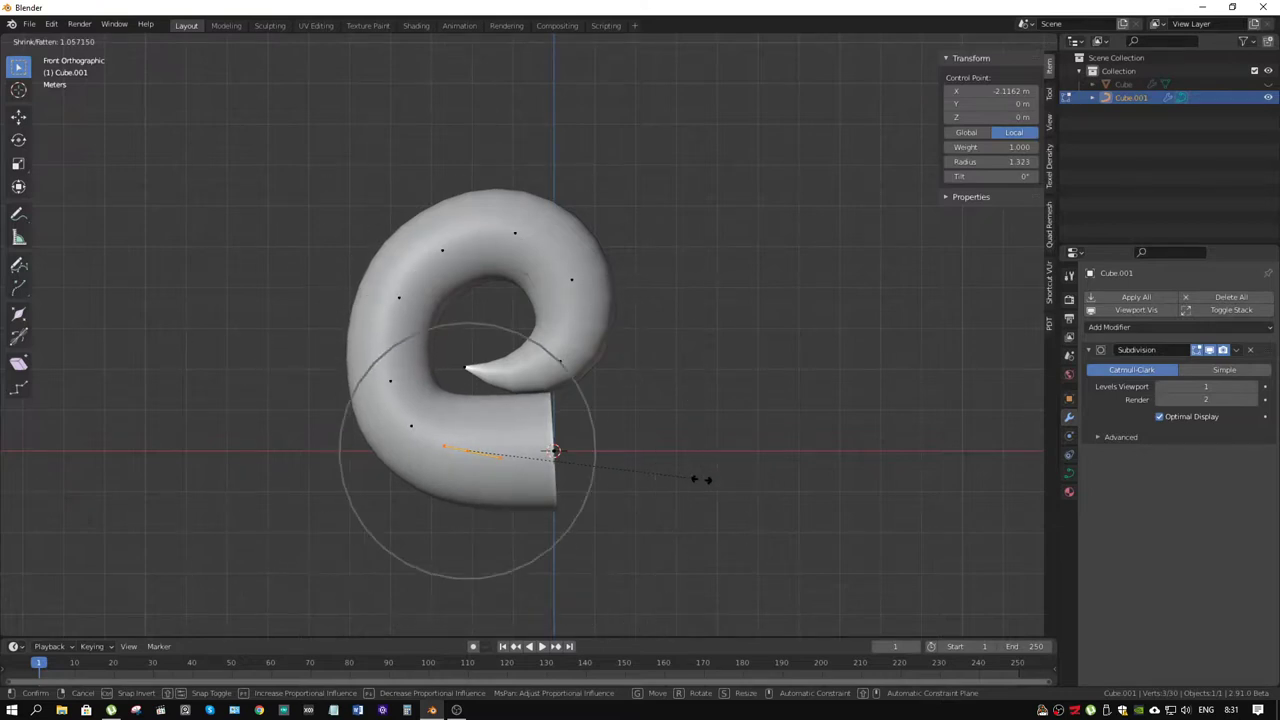
{"action": "left_click", "coordinate": [701, 479]}
{"action": "left_click", "coordinate": [412, 426]}
{"action": "key", "text": "alt+s"}
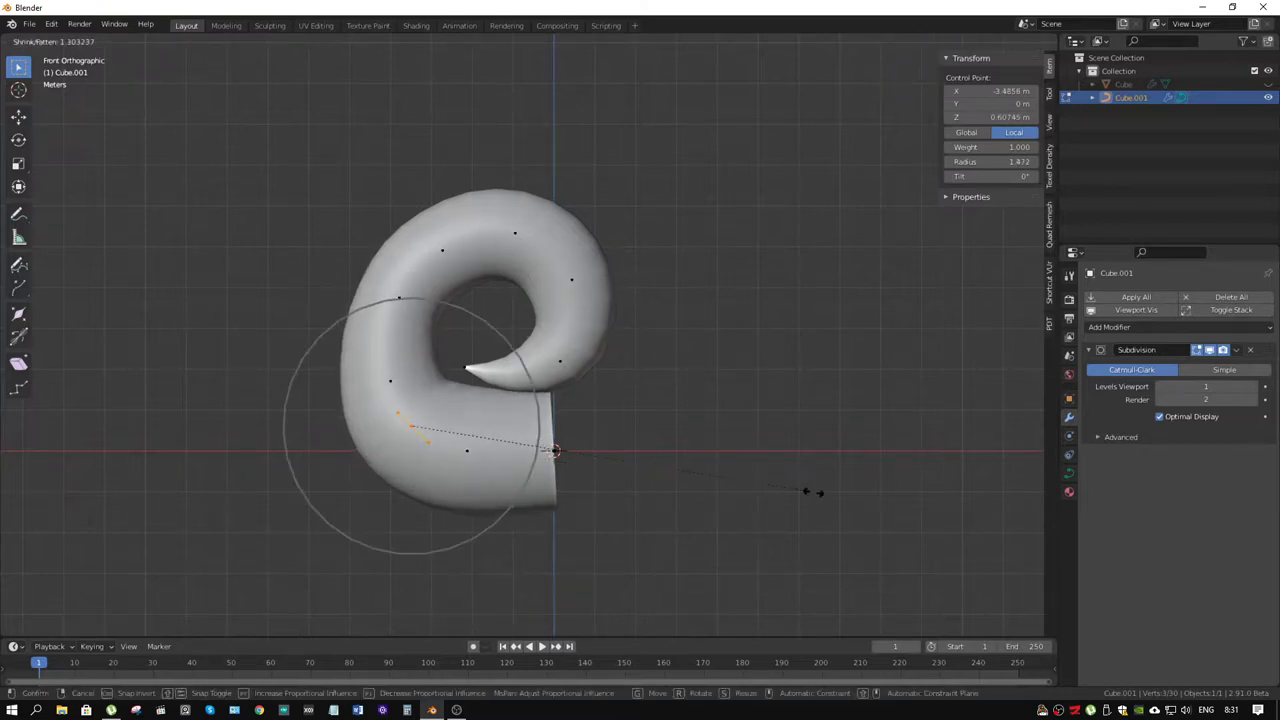
{"action": "left_click", "coordinate": [757, 477]}
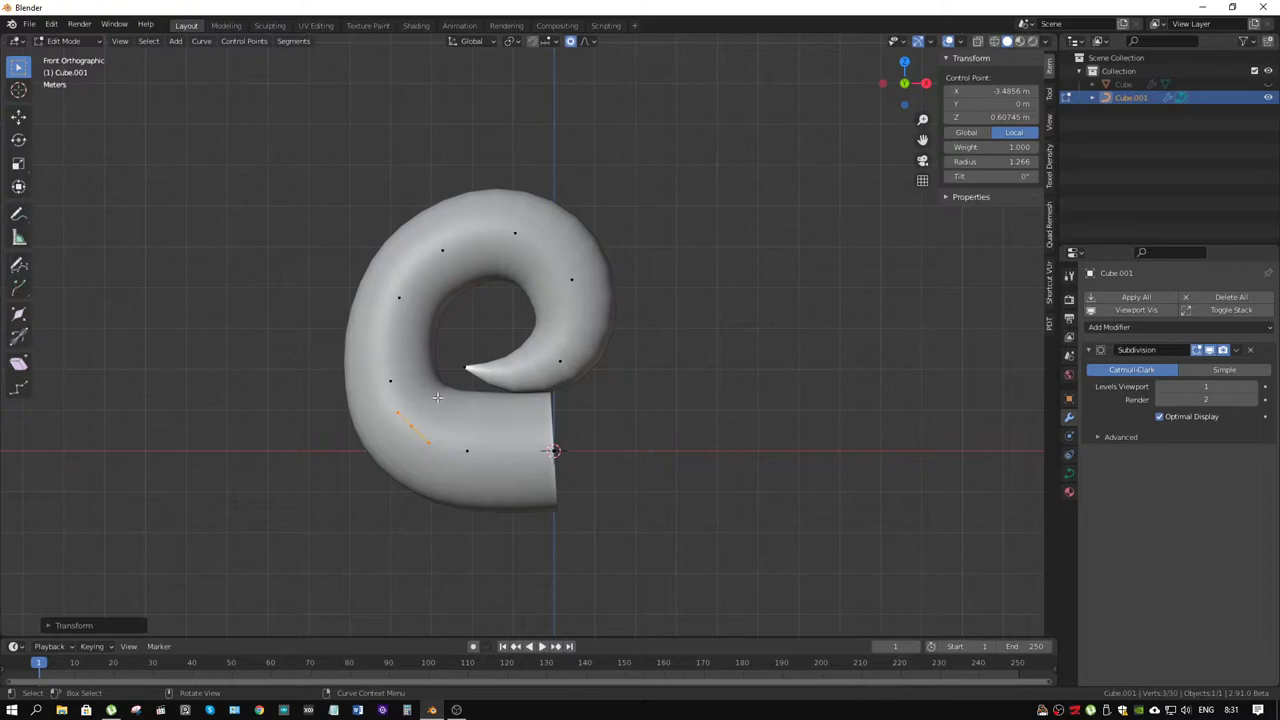
Step: Move the lower-bend and left-side points, then adjust the left side's radius
{"action": "key", "text": "g"}
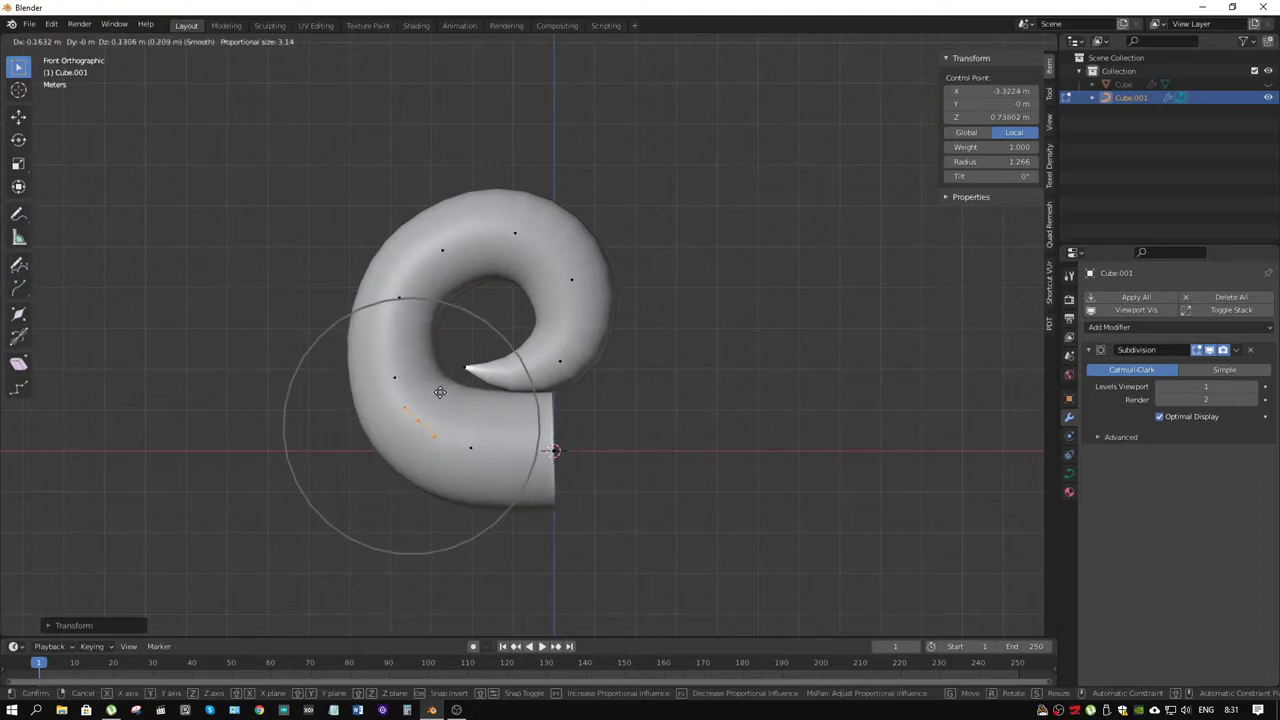
{"action": "left_click", "coordinate": [407, 304]}
{"action": "left_click", "coordinate": [407, 304]}
{"action": "key", "text": "g"}
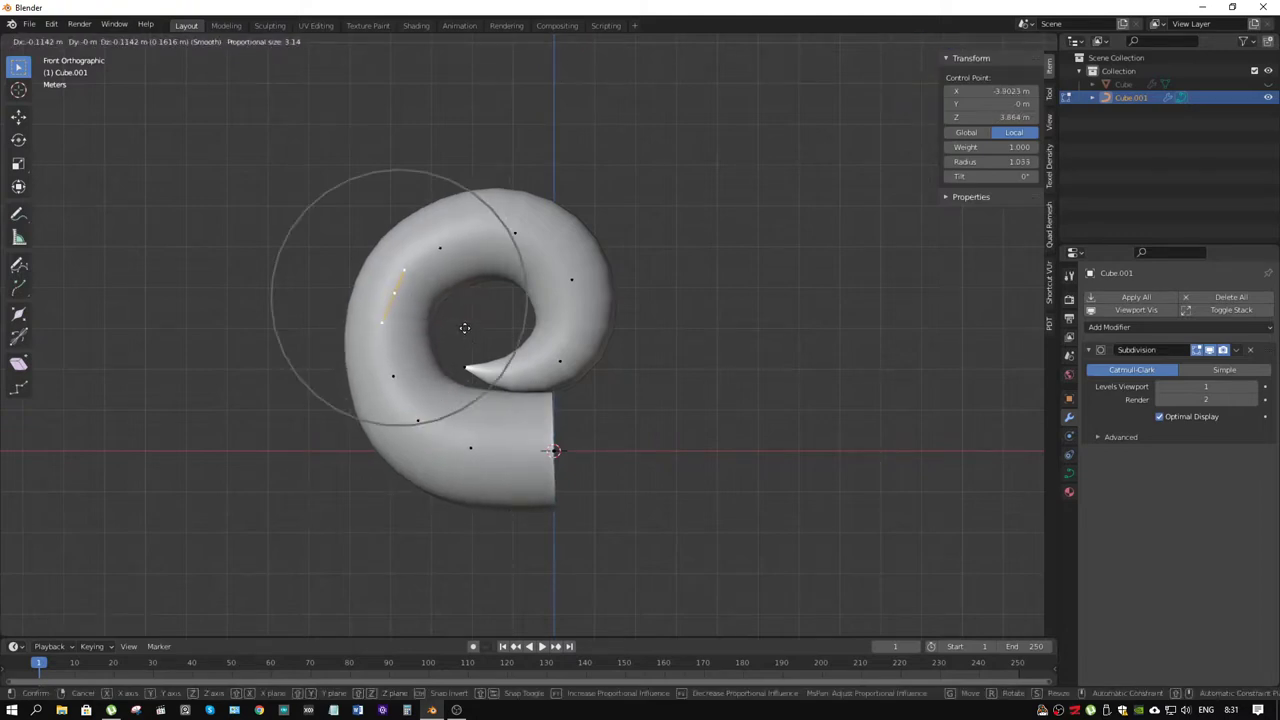
{"action": "left_click", "coordinate": [473, 336]}
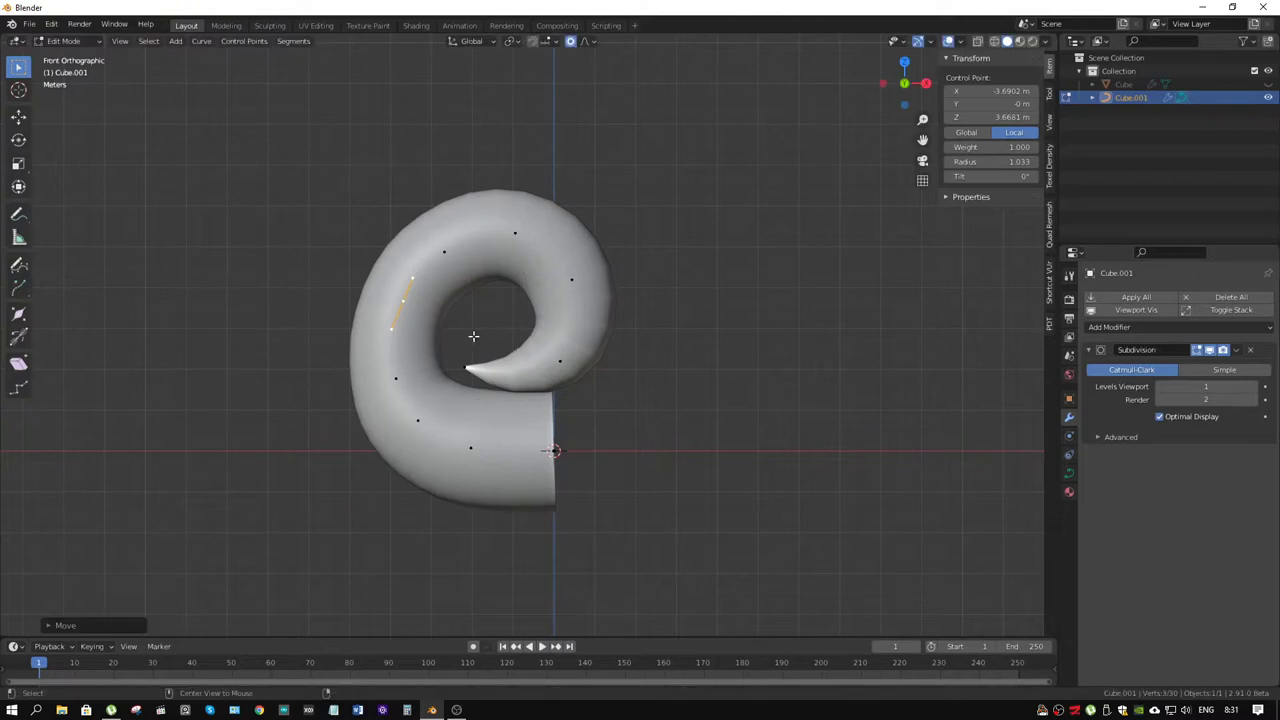
{"action": "key", "text": "alt+s"}
{"action": "left_click", "coordinate": [486, 343]}
Step: Extrude the spiral's outer end point to the right and thicken the new end
{"action": "scroll", "coordinate": [648, 372], "scroll_direction": "down", "scroll_amount": 4}
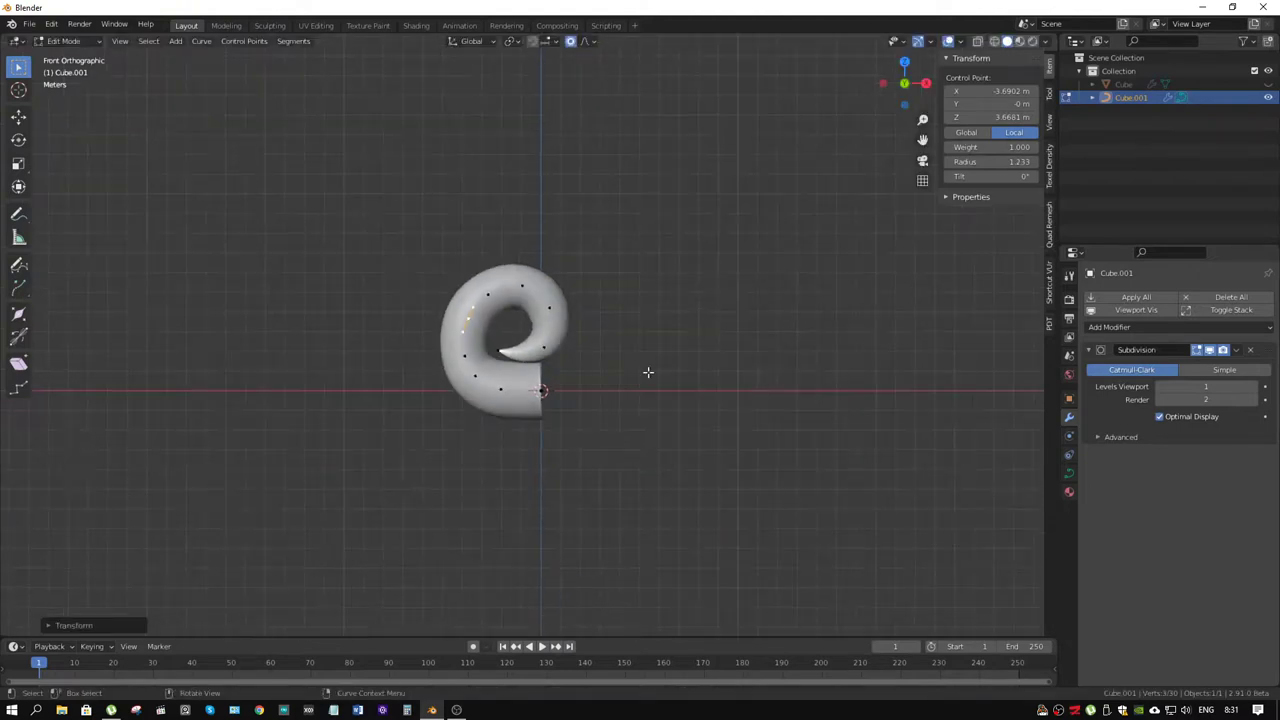
{"action": "left_click", "coordinate": [542, 391]}
{"action": "key", "text": "e"}
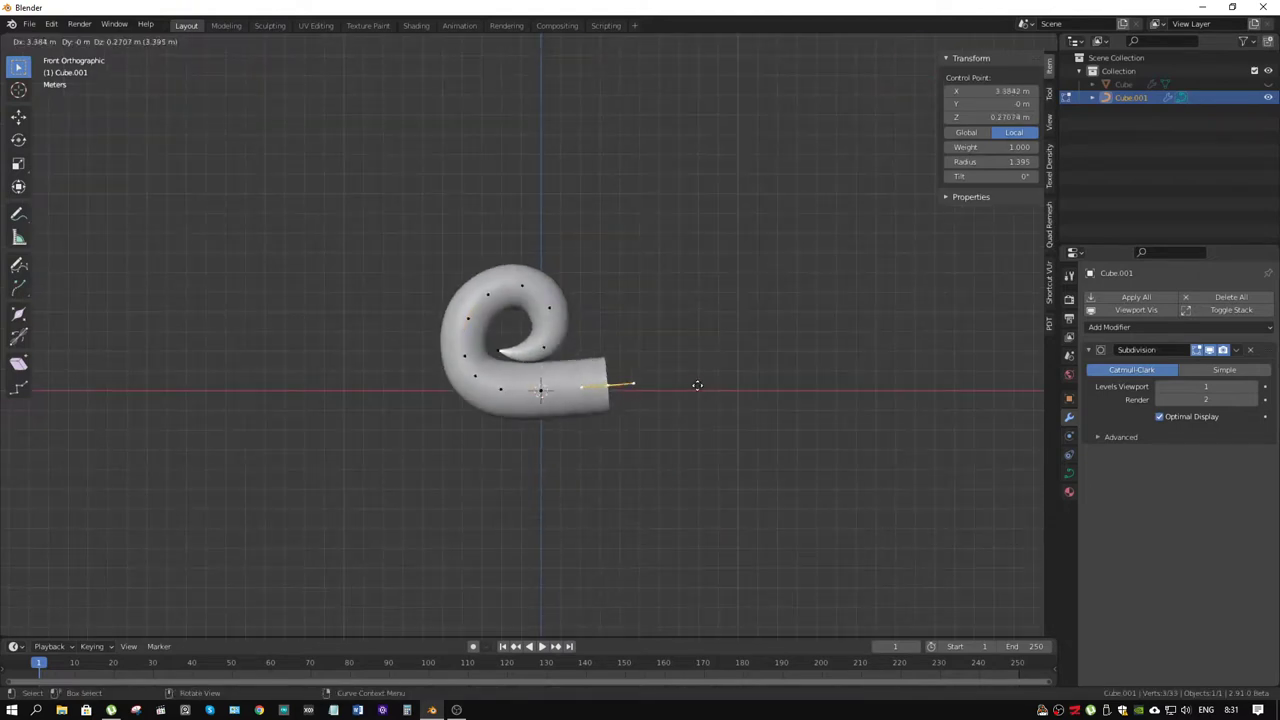
{"action": "left_click", "coordinate": [678, 383]}
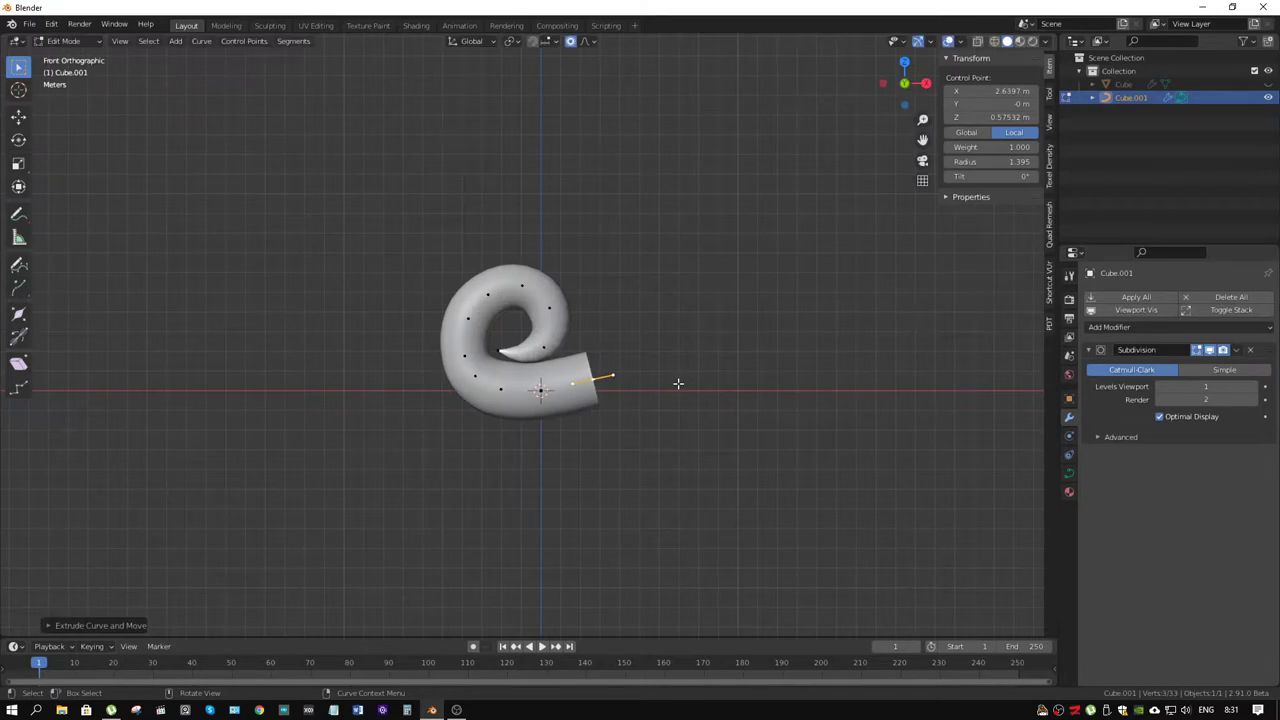
{"action": "key", "text": "alt+s"}
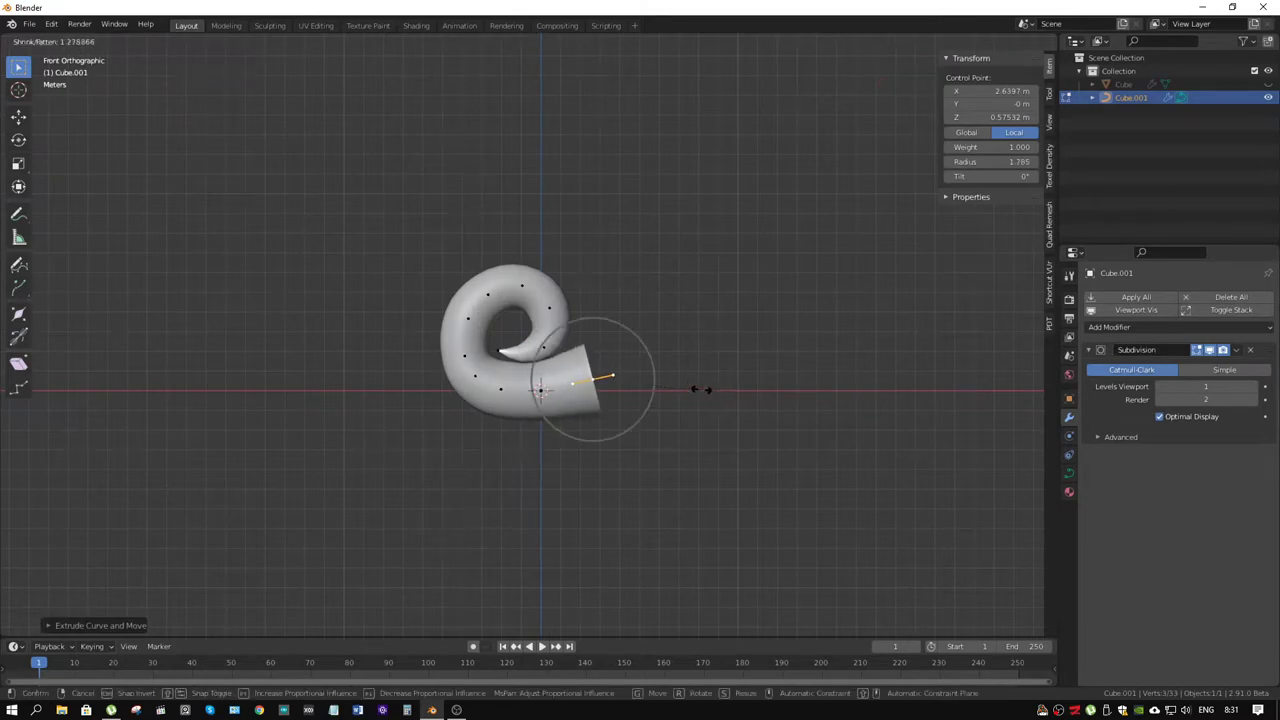
{"action": "left_click", "coordinate": [701, 389]}
Step: Extrude four more curve segments, sweeping up the right and over to the upper left
{"action": "key", "text": "e"}
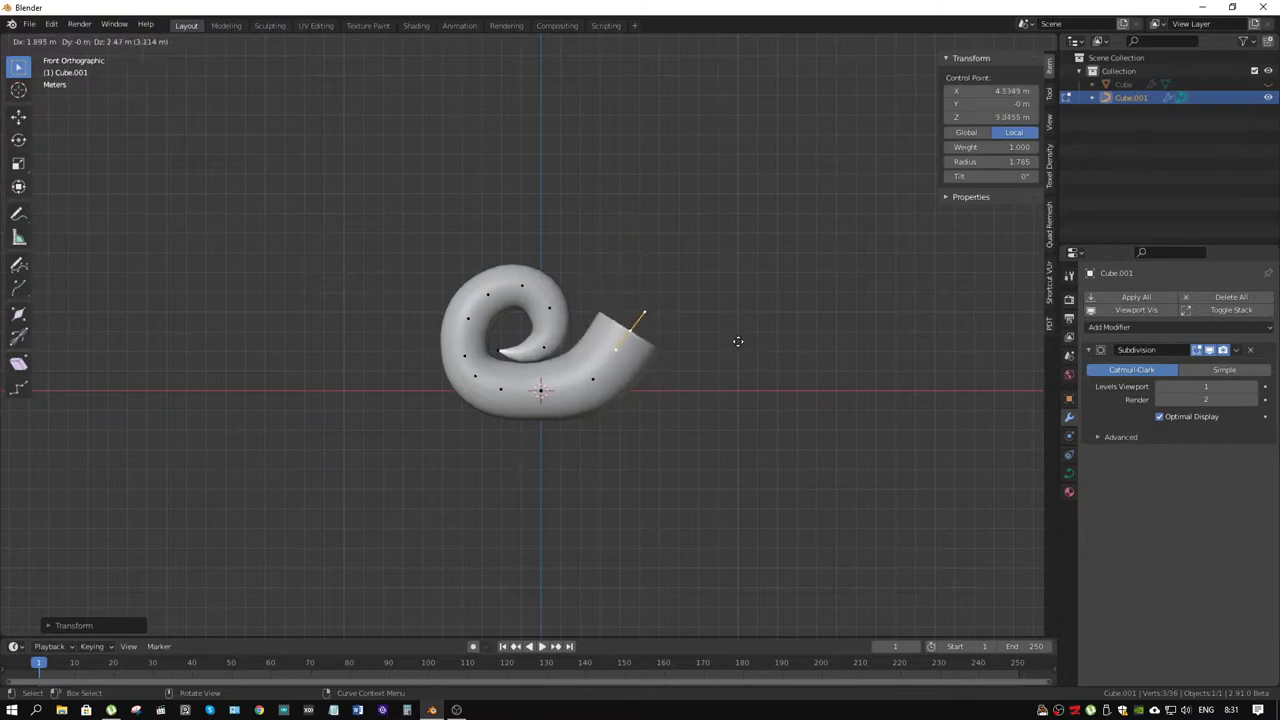
{"action": "left_click", "coordinate": [736, 342]}
{"action": "key", "text": "e"}
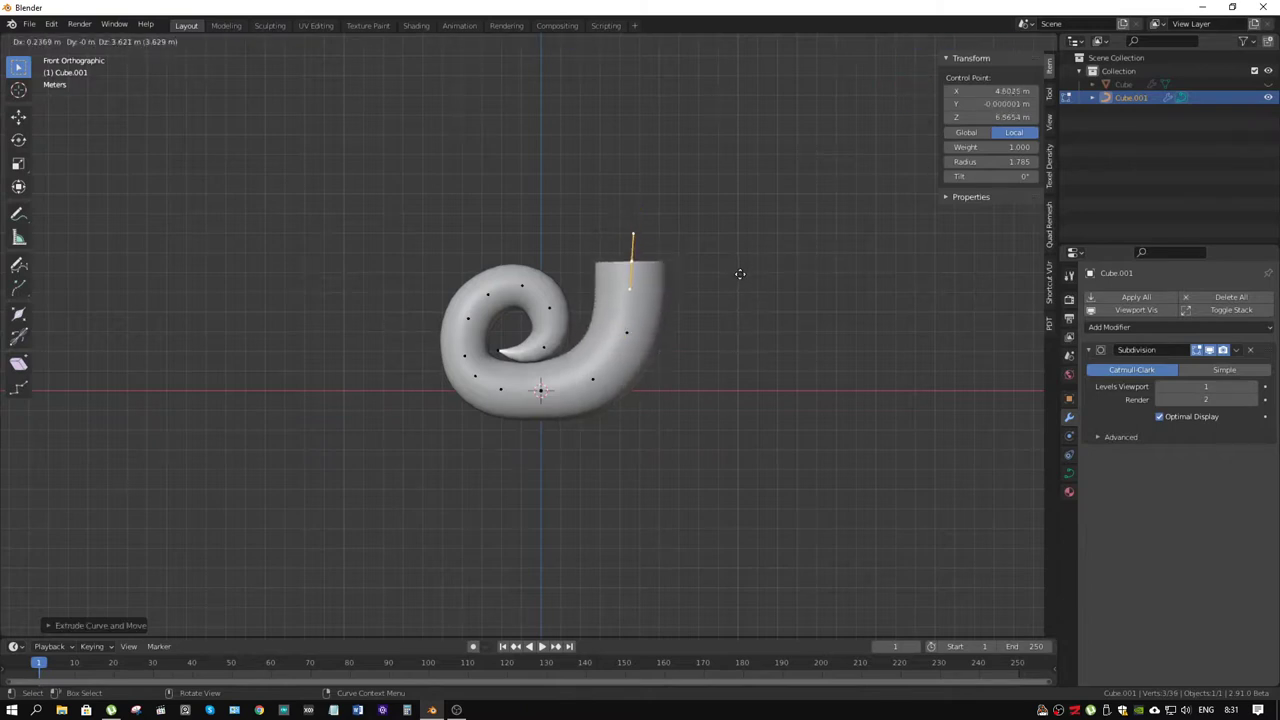
{"action": "left_click", "coordinate": [740, 277]}
{"action": "key", "text": "e"}
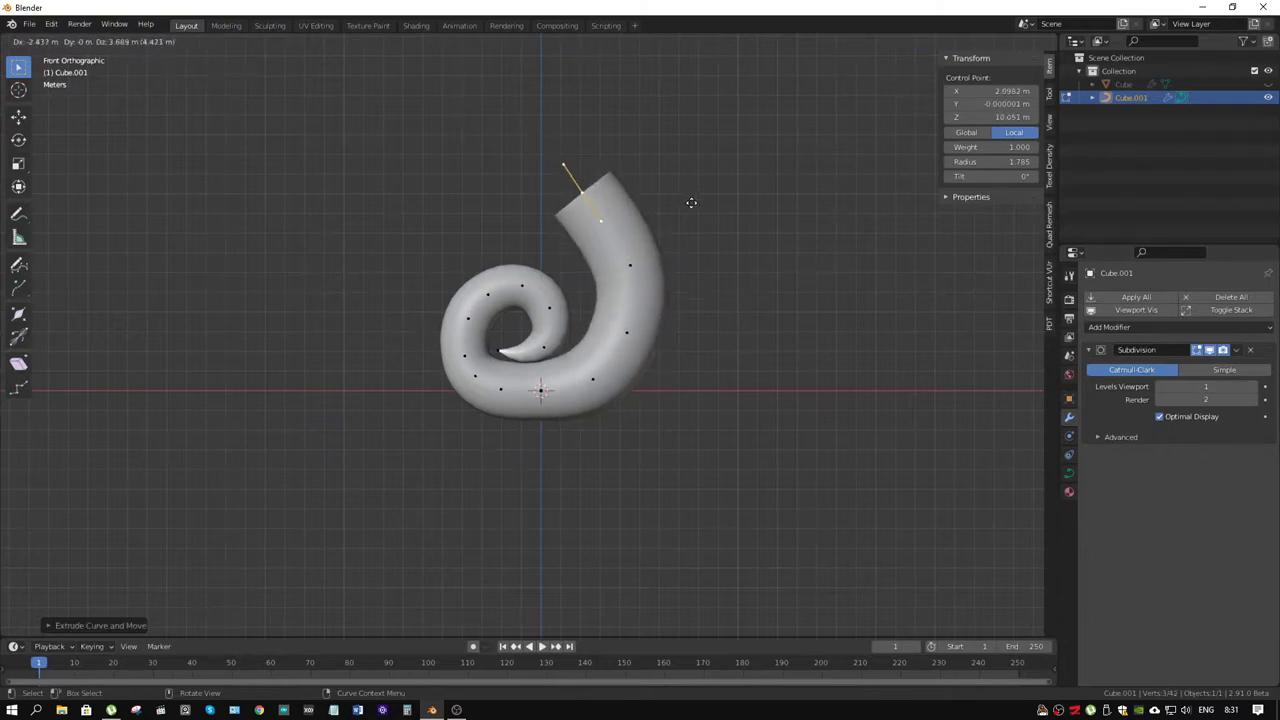
{"action": "left_click", "coordinate": [691, 200]}
{"action": "key", "text": "e"}
{"action": "left_click", "coordinate": [587, 180]}
Step: Extrude three more segments, sweeping down the left side to below the coil
{"action": "key", "text": "e"}
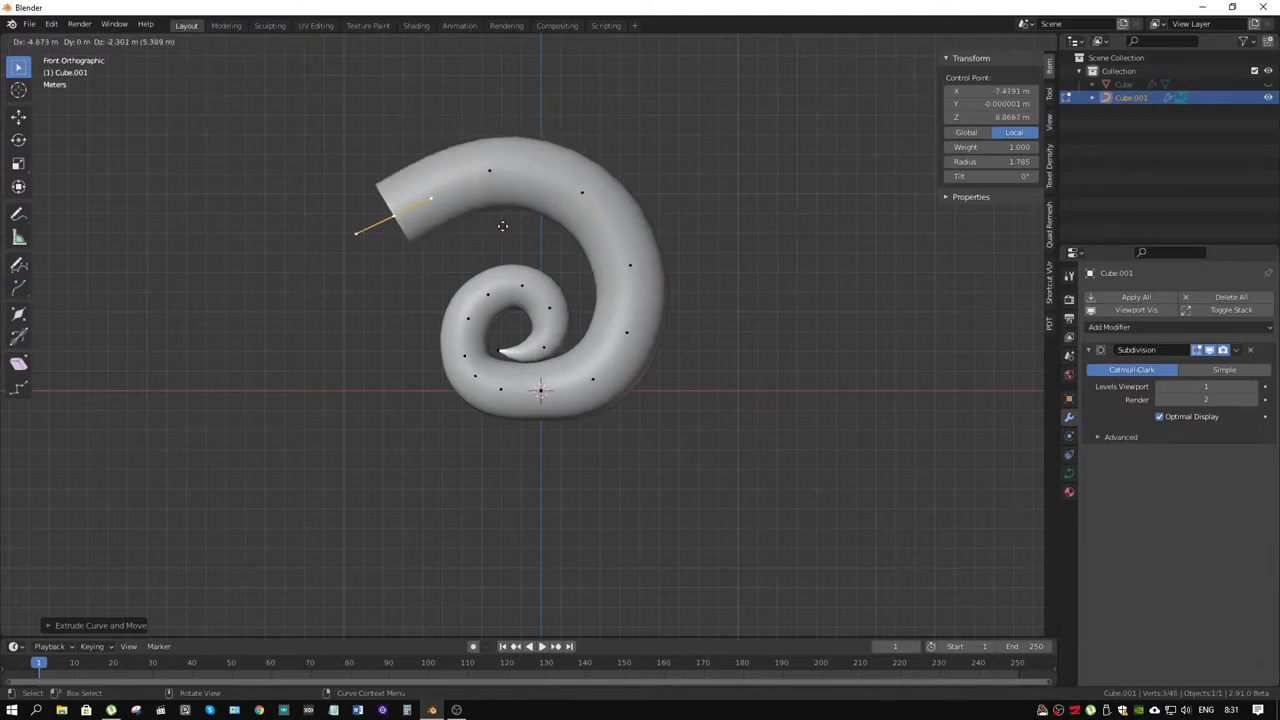
{"action": "left_click", "coordinate": [500, 222]}
{"action": "key", "text": "e"}
{"action": "left_click", "coordinate": [458, 330]}
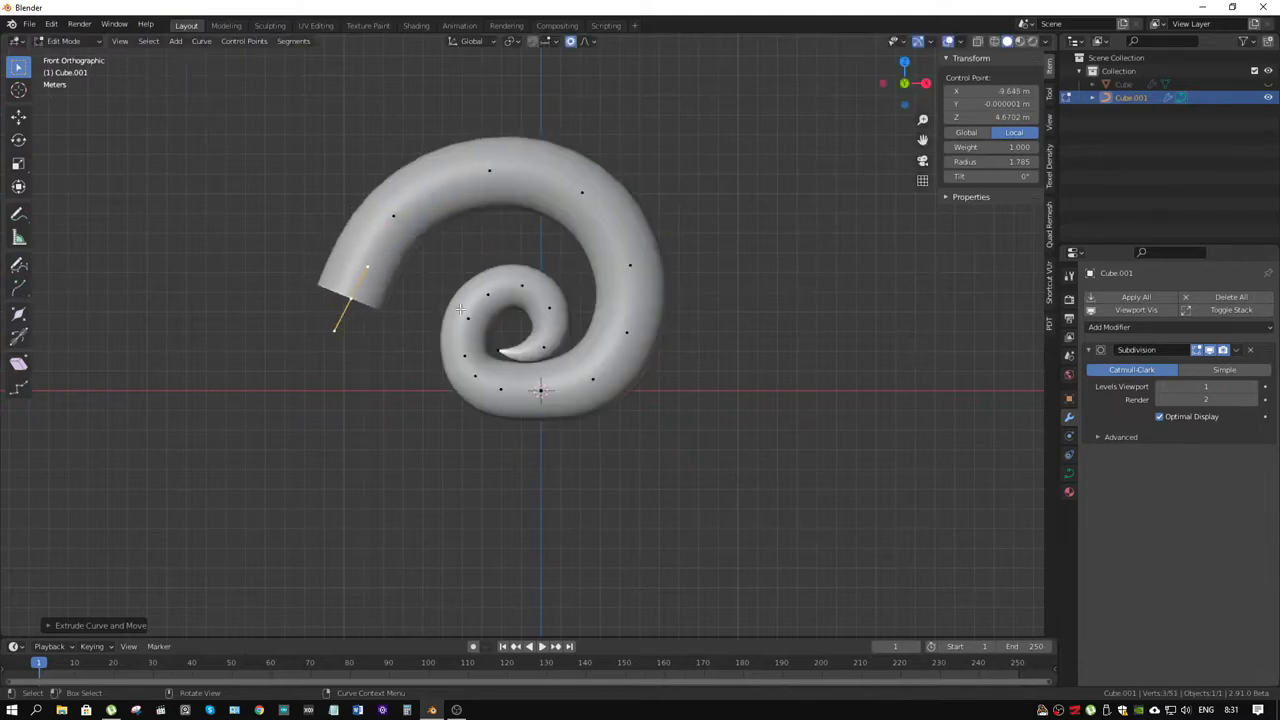
{"action": "key", "text": "e"}
{"action": "left_click", "coordinate": [451, 412]}
Step: Extrude the tail along the bottom to the lower right and start widening its end
{"action": "key", "text": "e"}
{"action": "key", "text": "e"}
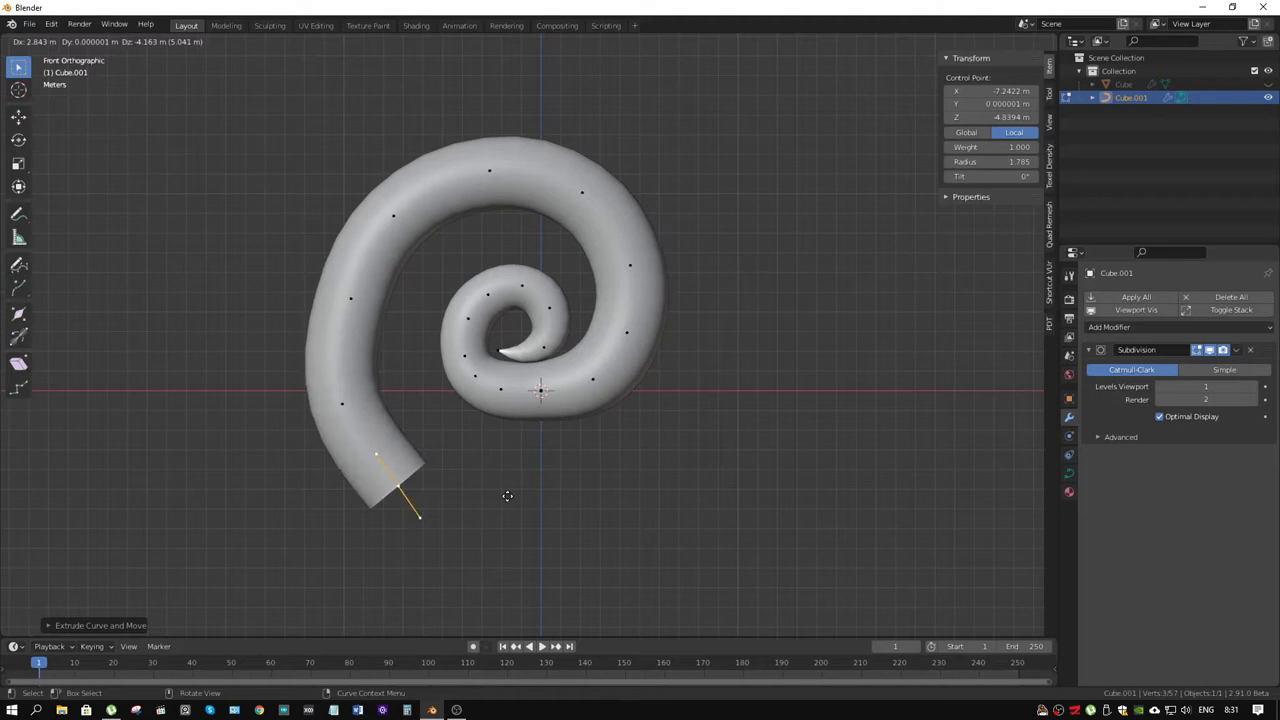
{"action": "left_click", "coordinate": [700, 548]}
{"action": "key", "text": "e"}
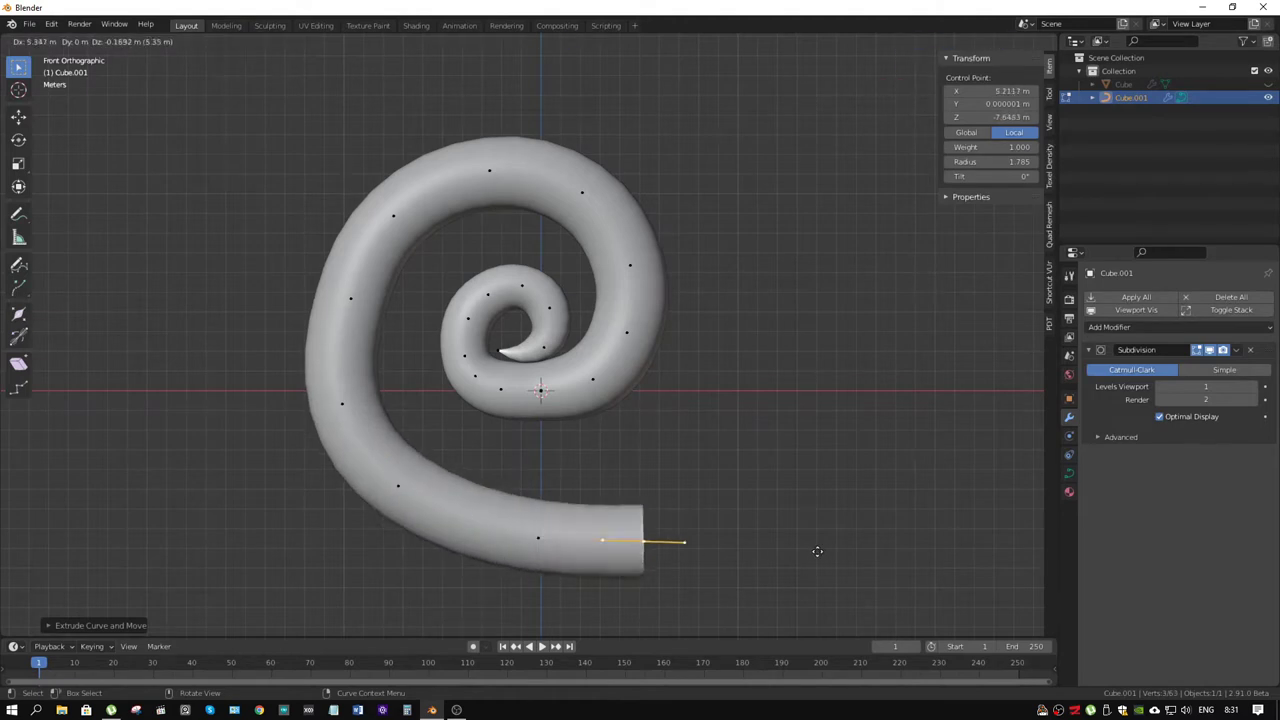
{"action": "left_click", "coordinate": [840, 470]}
{"action": "key", "text": "e"}
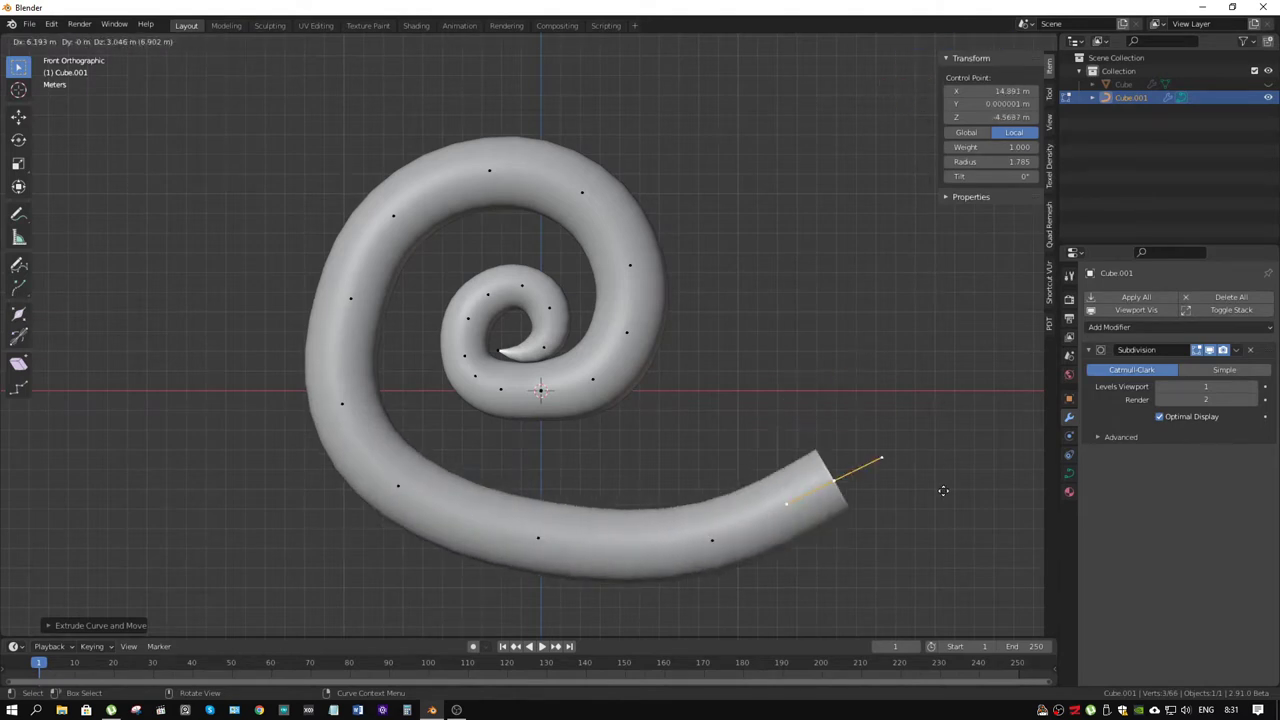
{"action": "left_click", "coordinate": [943, 491]}
{"action": "key", "text": "alt+s"}
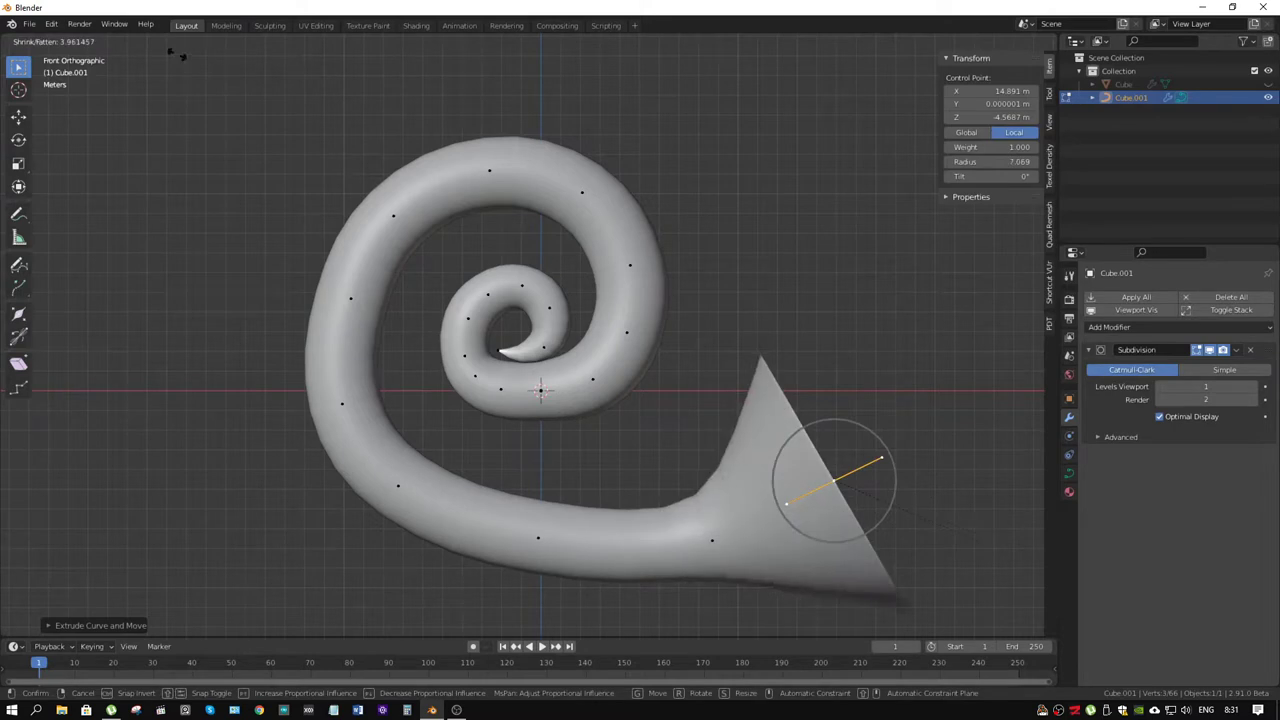
Step: Confirm the widened bell end and thicken two control points further back on the tail
{"action": "left_click", "coordinate": [620, 482]}
{"action": "scroll", "coordinate": [663, 440], "scroll_direction": "down", "scroll_amount": 2}
{"action": "left_click", "coordinate": [636, 455]}
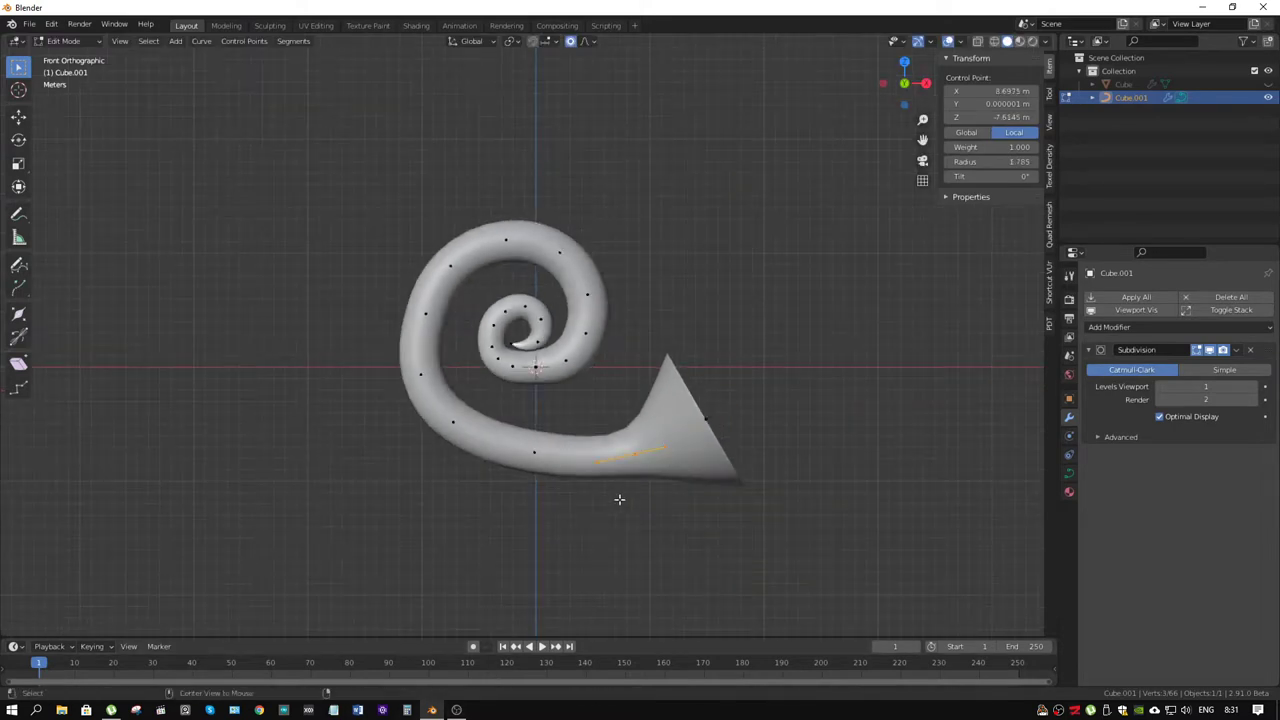
{"action": "key", "text": "alt+s"}
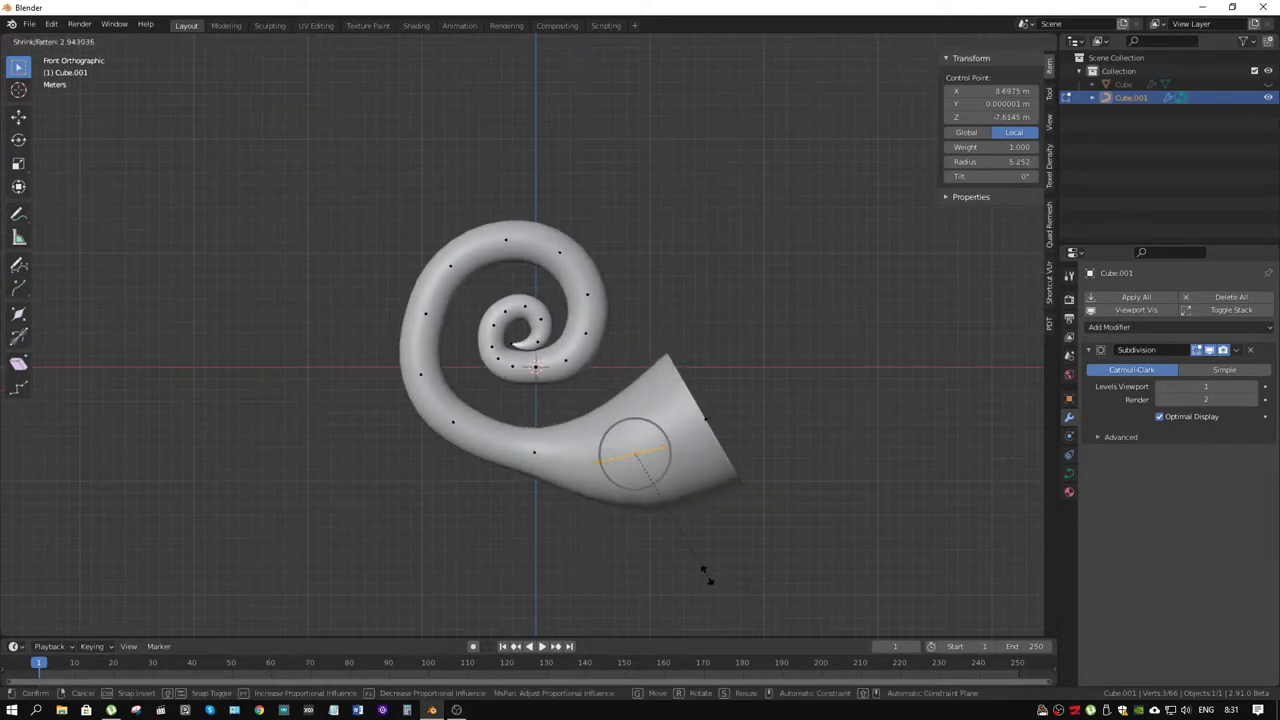
{"action": "left_click", "coordinate": [705, 575]}
{"action": "left_click", "coordinate": [534, 452]}
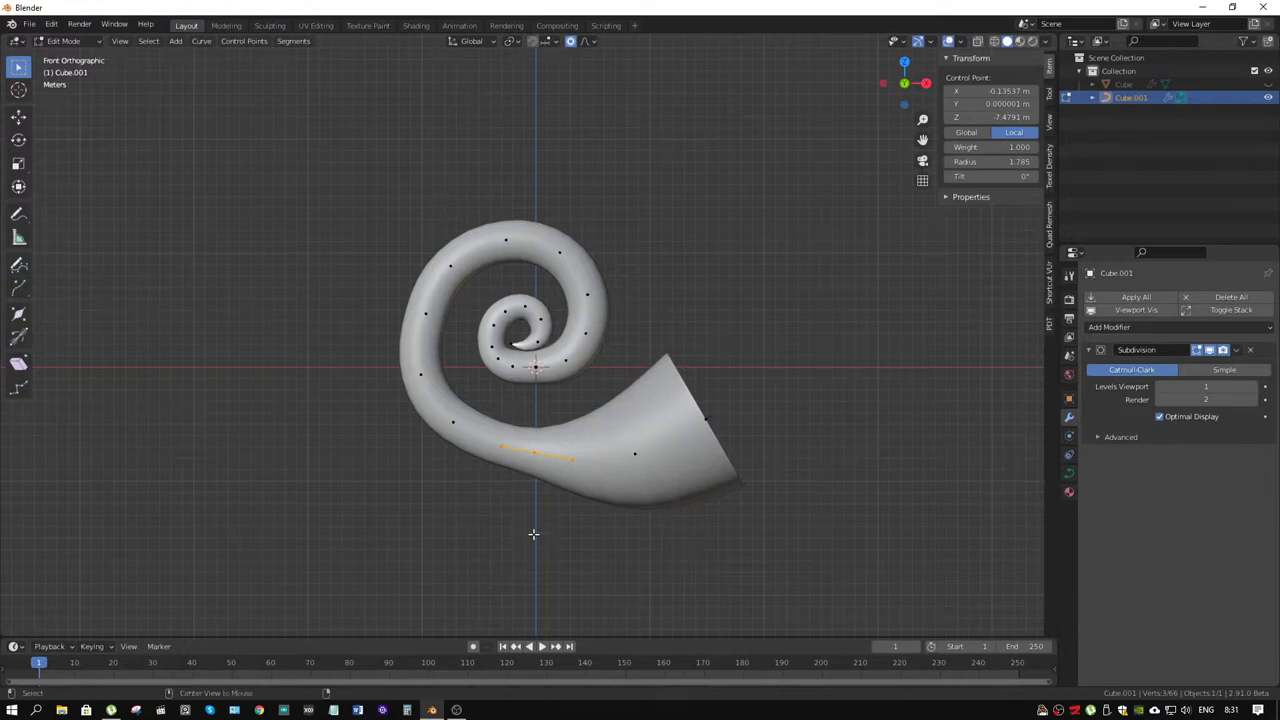
{"action": "key", "text": "alt+s"}
{"action": "left_click", "coordinate": [619, 625]}
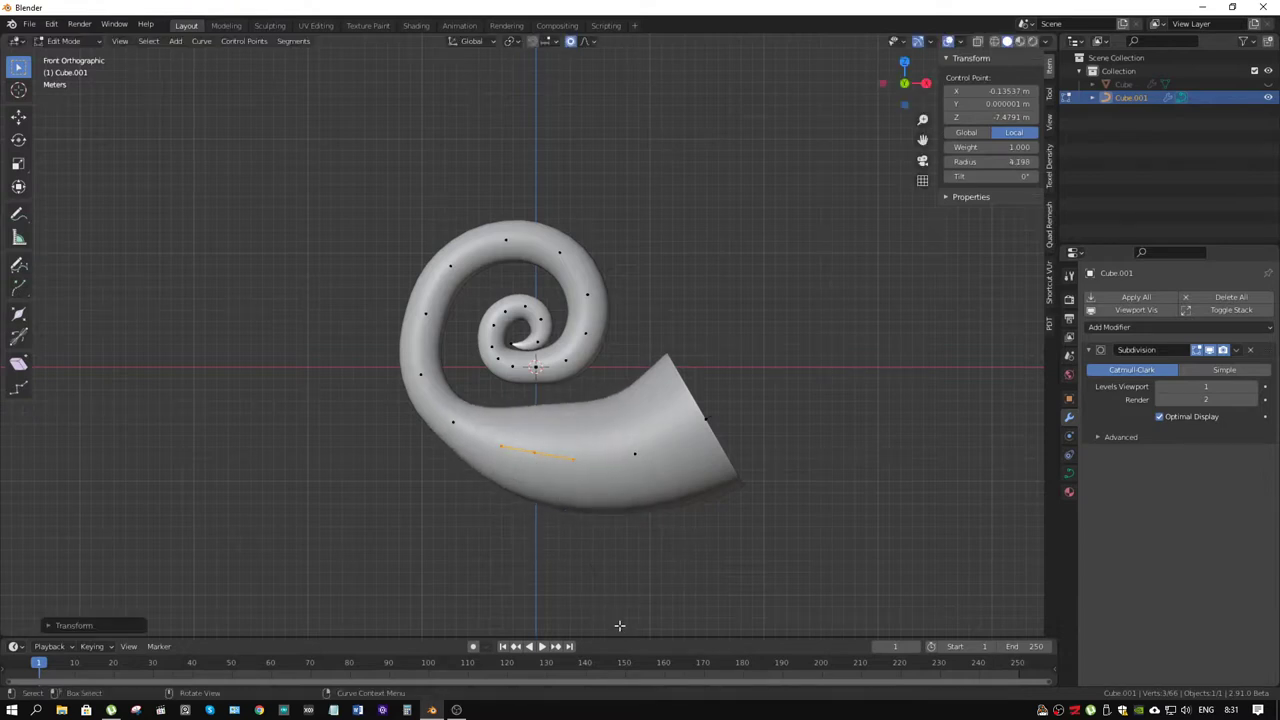
Step: Adjust the horn's radius at the next three control points up the left side
{"action": "left_click", "coordinate": [452, 421]}
{"action": "key", "text": "alt+s"}
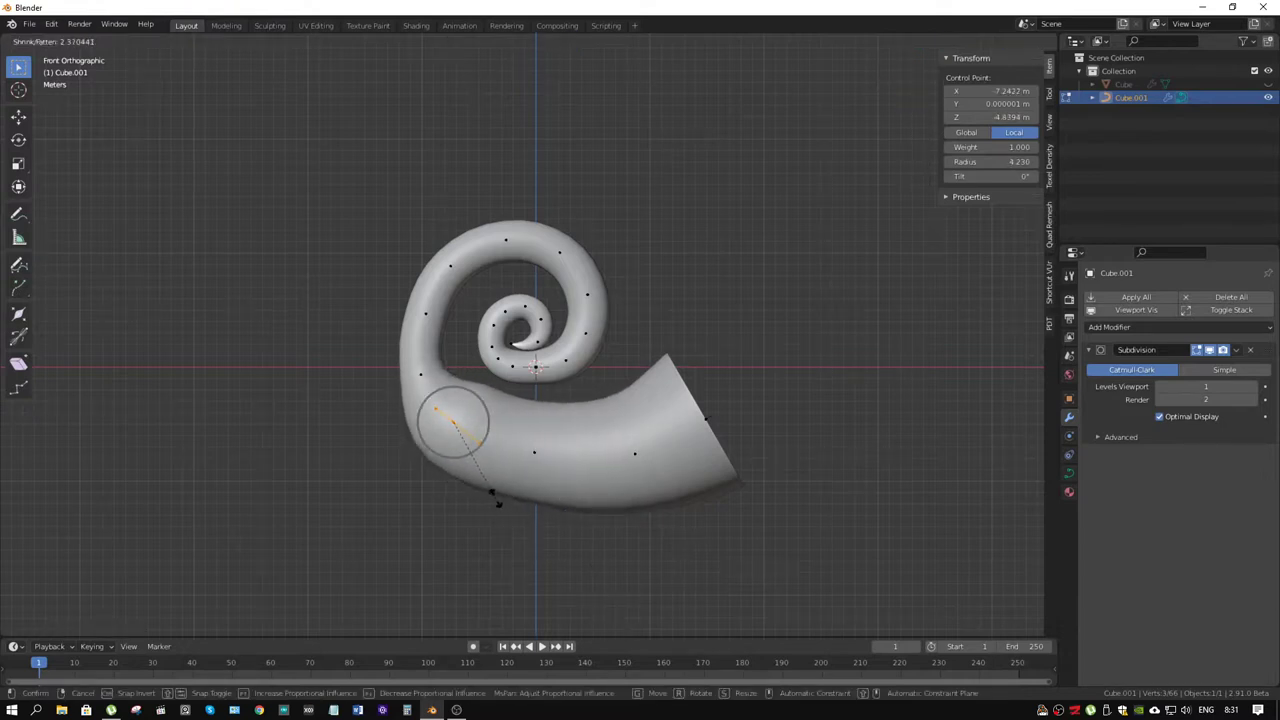
{"action": "left_click", "coordinate": [497, 503]}
{"action": "left_click", "coordinate": [422, 376]}
{"action": "key", "text": "alt+s"}
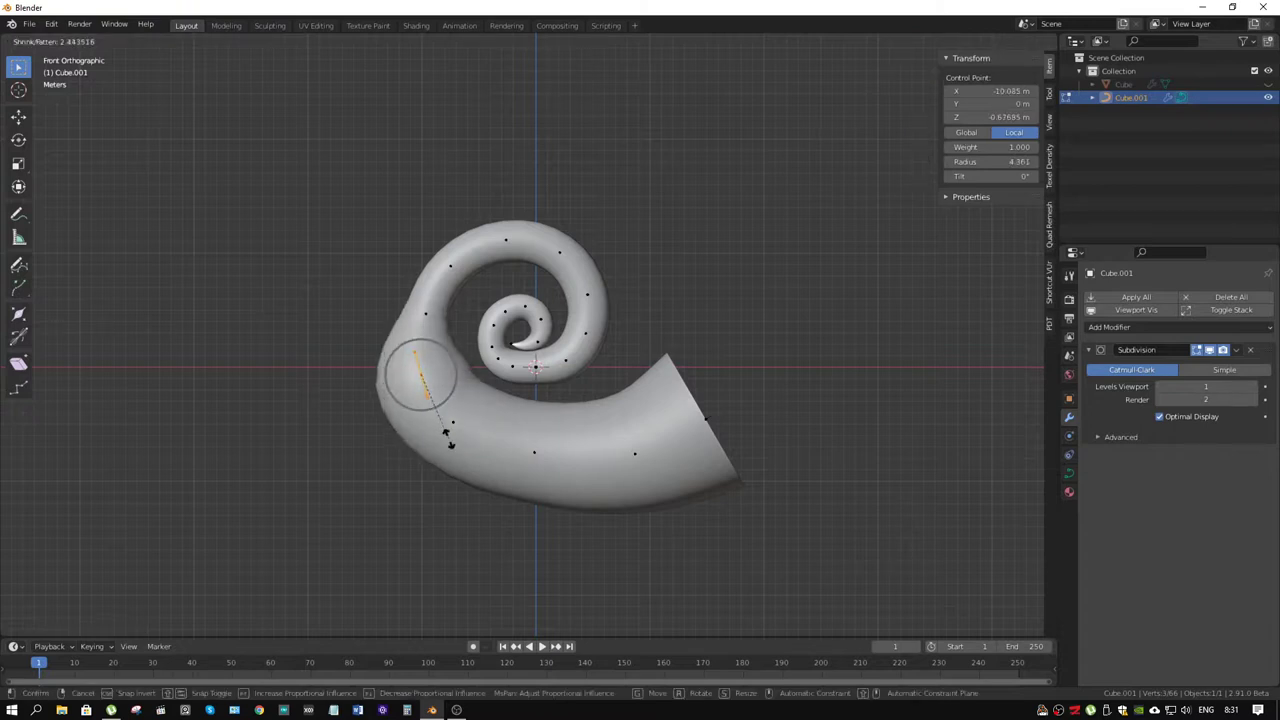
{"action": "left_click", "coordinate": [443, 430]}
{"action": "left_click", "coordinate": [448, 304]}
{"action": "key", "text": "alt+s"}
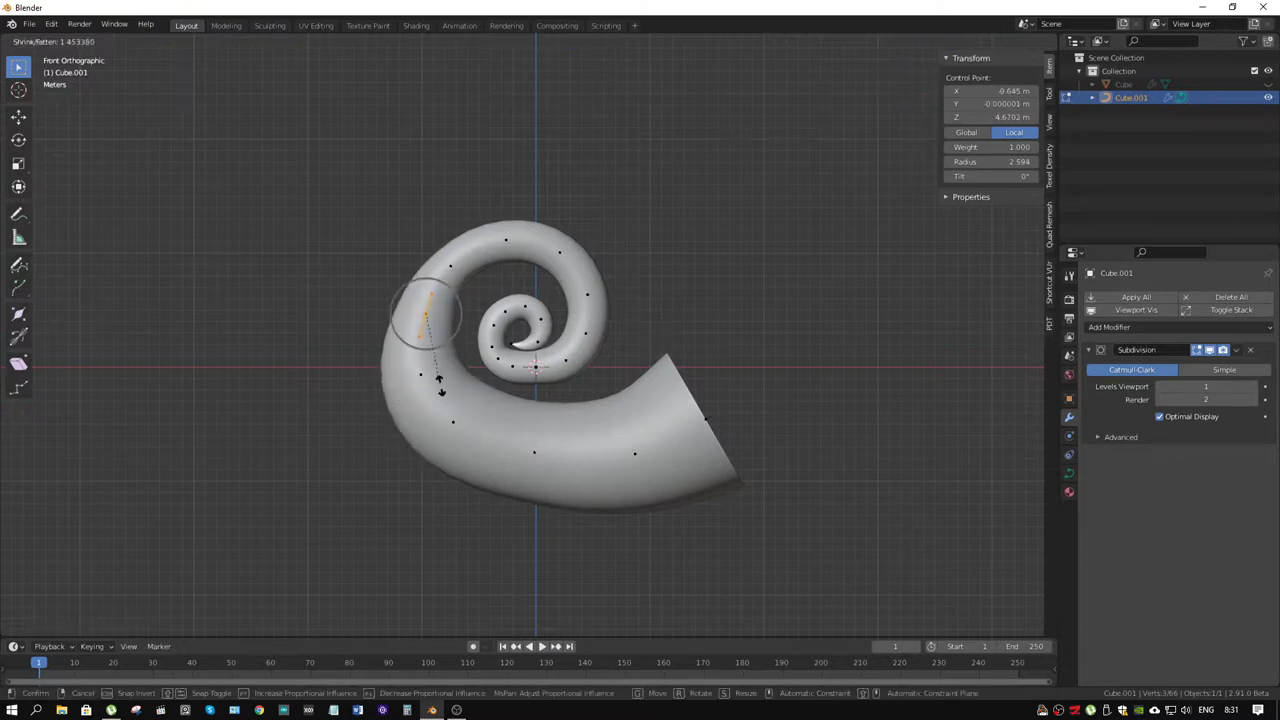
{"action": "left_click", "coordinate": [454, 400]}
Step: Thin the horn at the next two control points, up to the spiral's top
{"action": "left_click", "coordinate": [450, 266]}
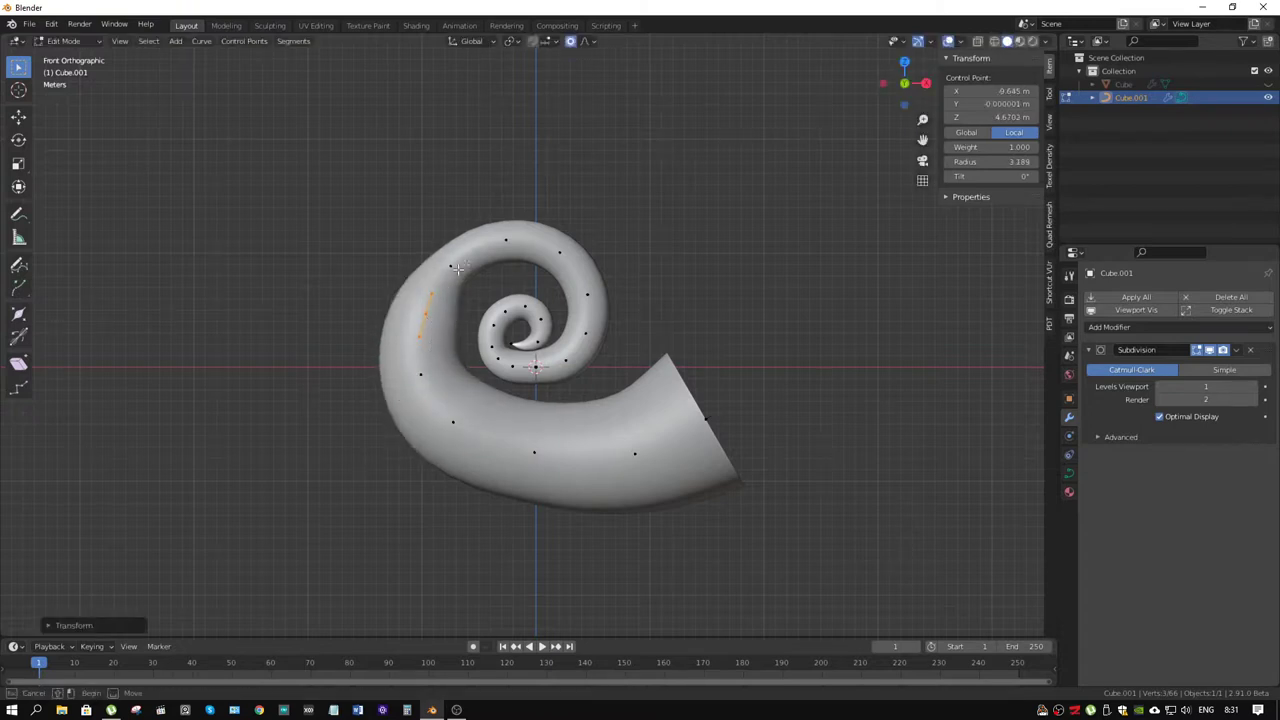
{"action": "key", "text": "alt+s"}
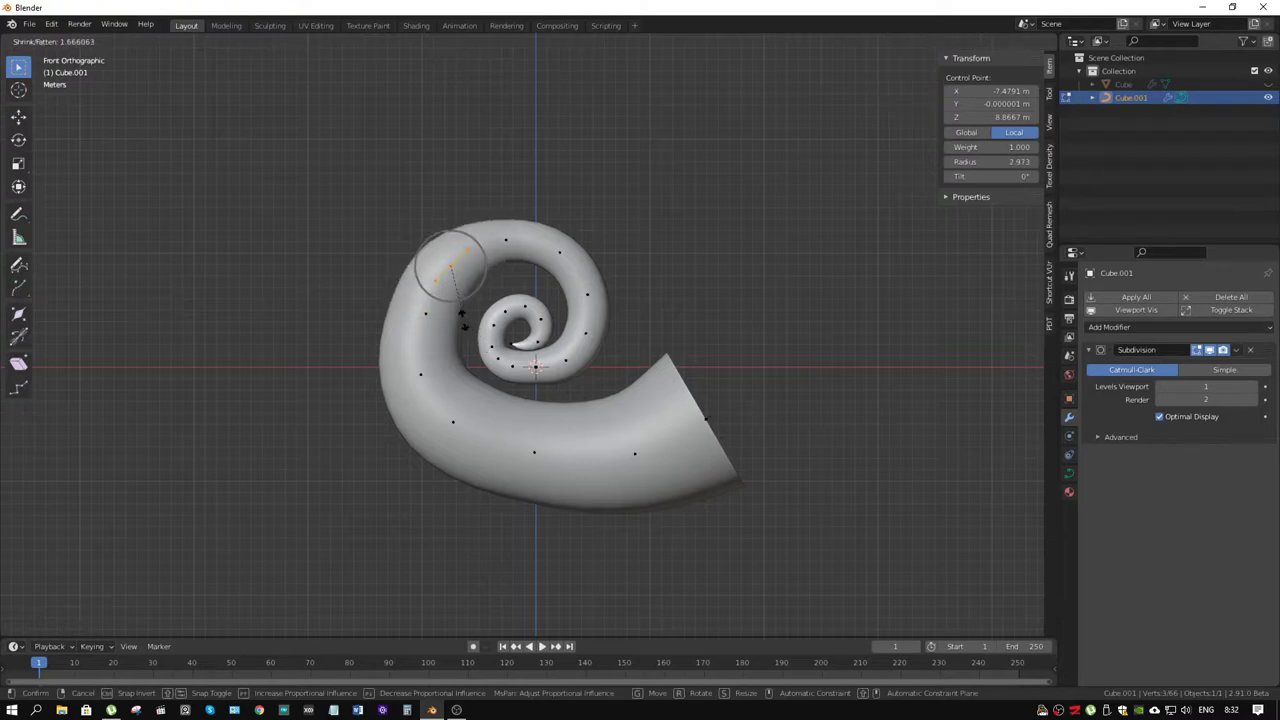
{"action": "left_click", "coordinate": [461, 313]}
{"action": "left_click", "coordinate": [507, 241]}
{"action": "key", "text": "alt+s"}
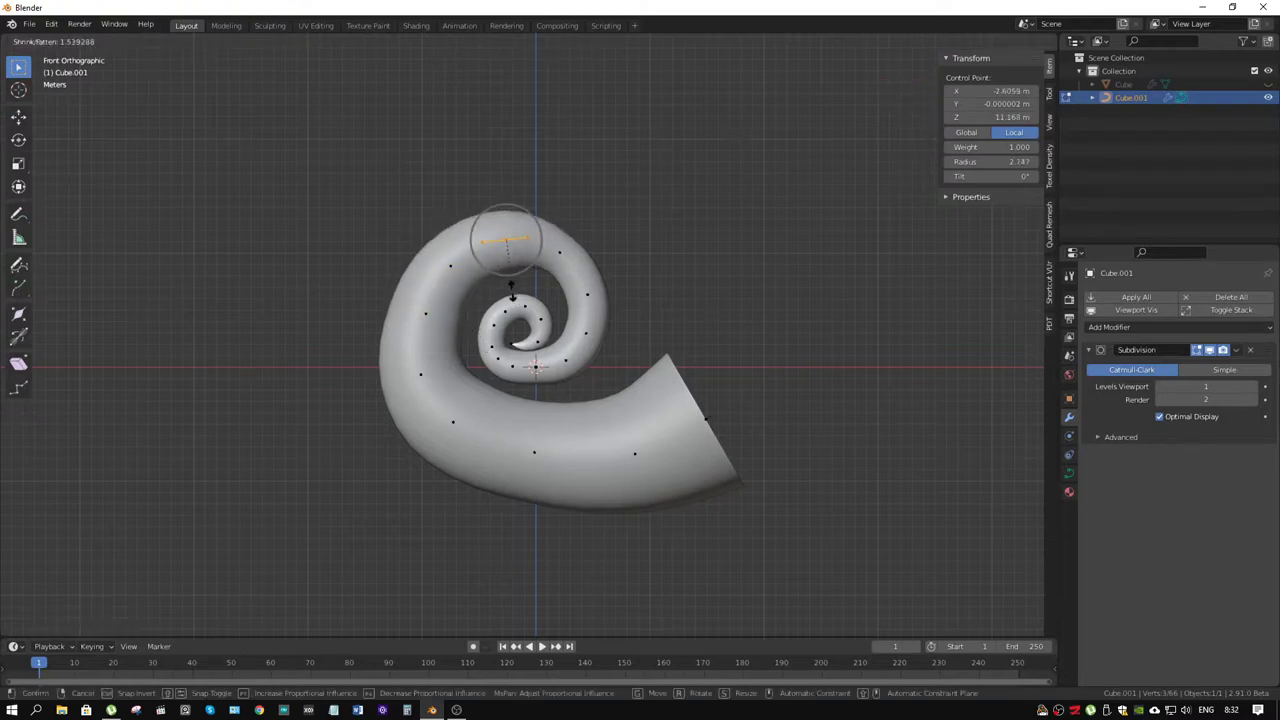
{"action": "left_click", "coordinate": [512, 290]}
Step: Thin the horn at two more control points around the coil
{"action": "left_click", "coordinate": [559, 252]}
{"action": "key", "text": "alt+s"}
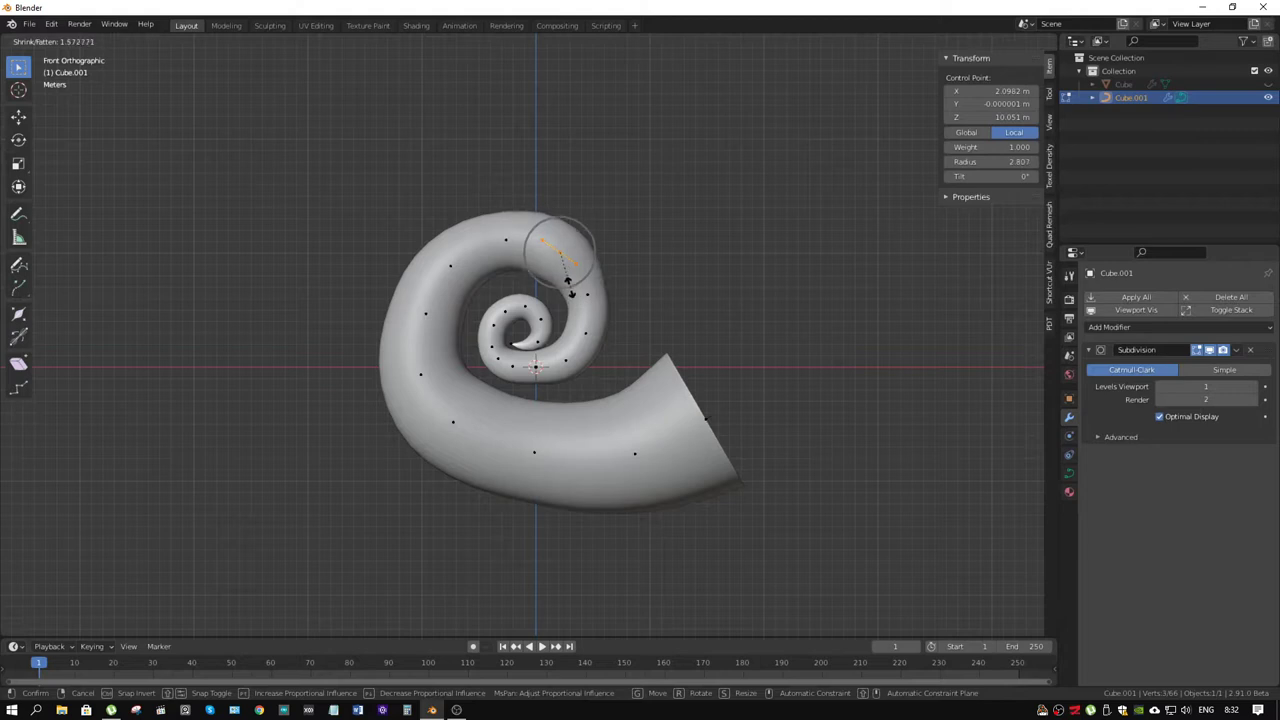
{"action": "left_click", "coordinate": [572, 284]}
{"action": "left_click", "coordinate": [587, 293]}
{"action": "key", "text": "alt+s"}
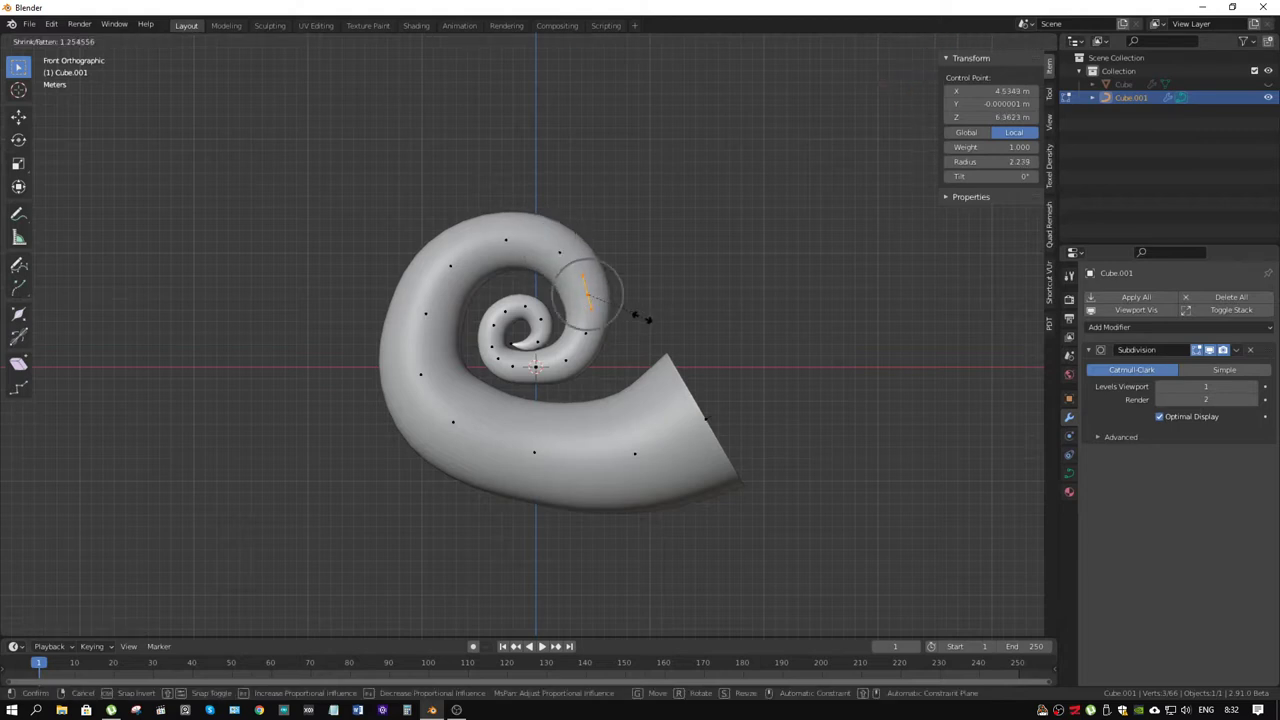
{"action": "left_click", "coordinate": [642, 318]}
Step: Nudge a control point on the horn's left side to smooth the curve
{"action": "left_click", "coordinate": [430, 316]}
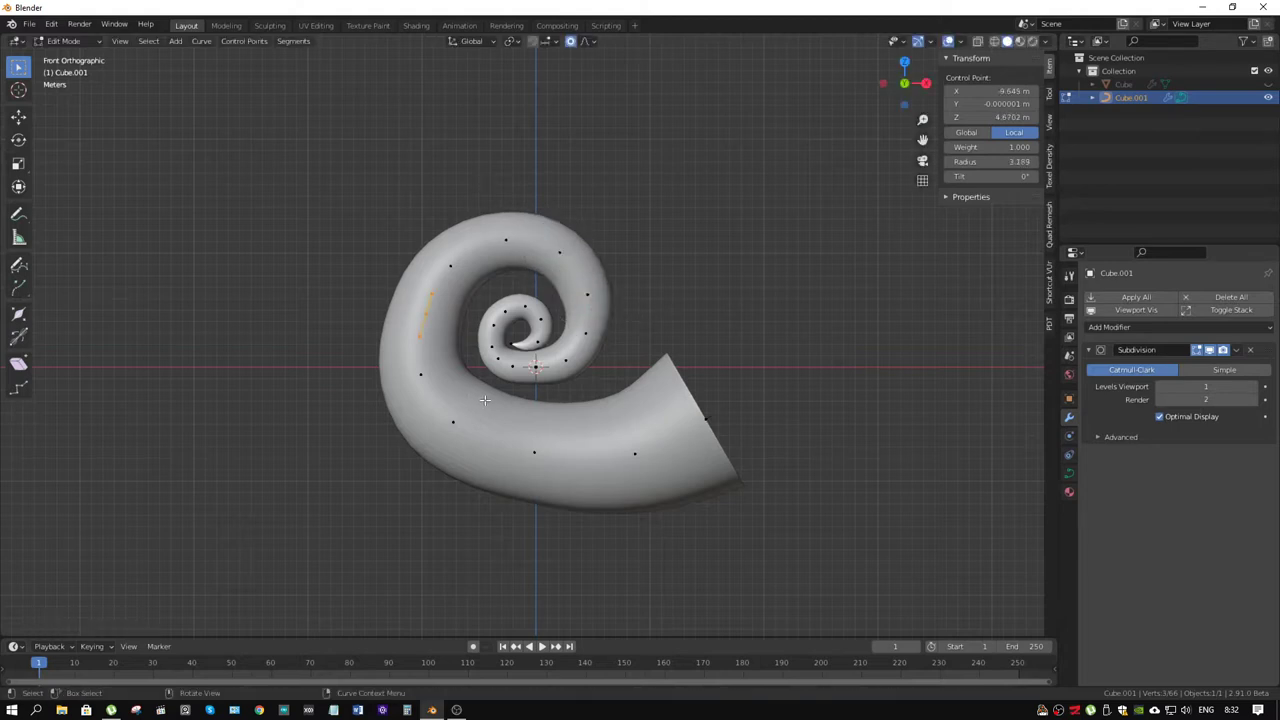
{"action": "key", "text": "g"}
{"action": "left_click", "coordinate": [480, 399]}
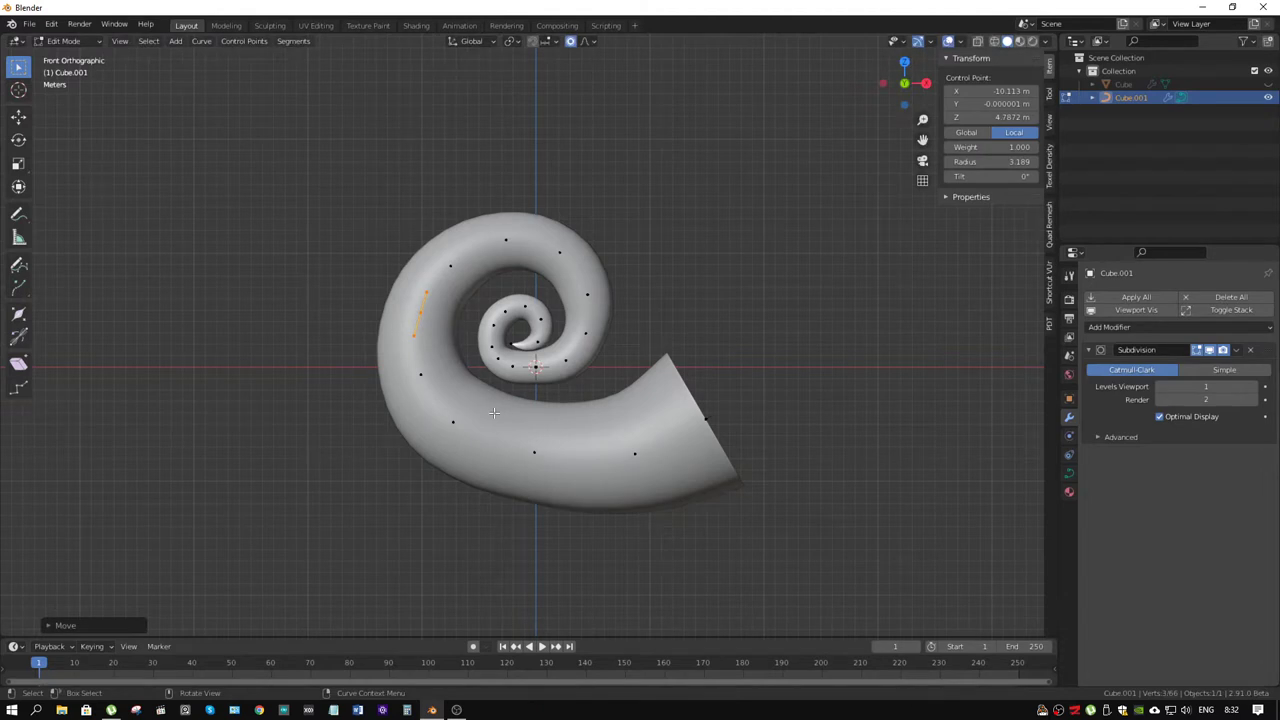
{"action": "scroll", "coordinate": [525, 340], "scroll_direction": "up", "scroll_amount": 2}
{"action": "scroll", "coordinate": [525, 340], "scroll_direction": "up", "scroll_amount": 1}
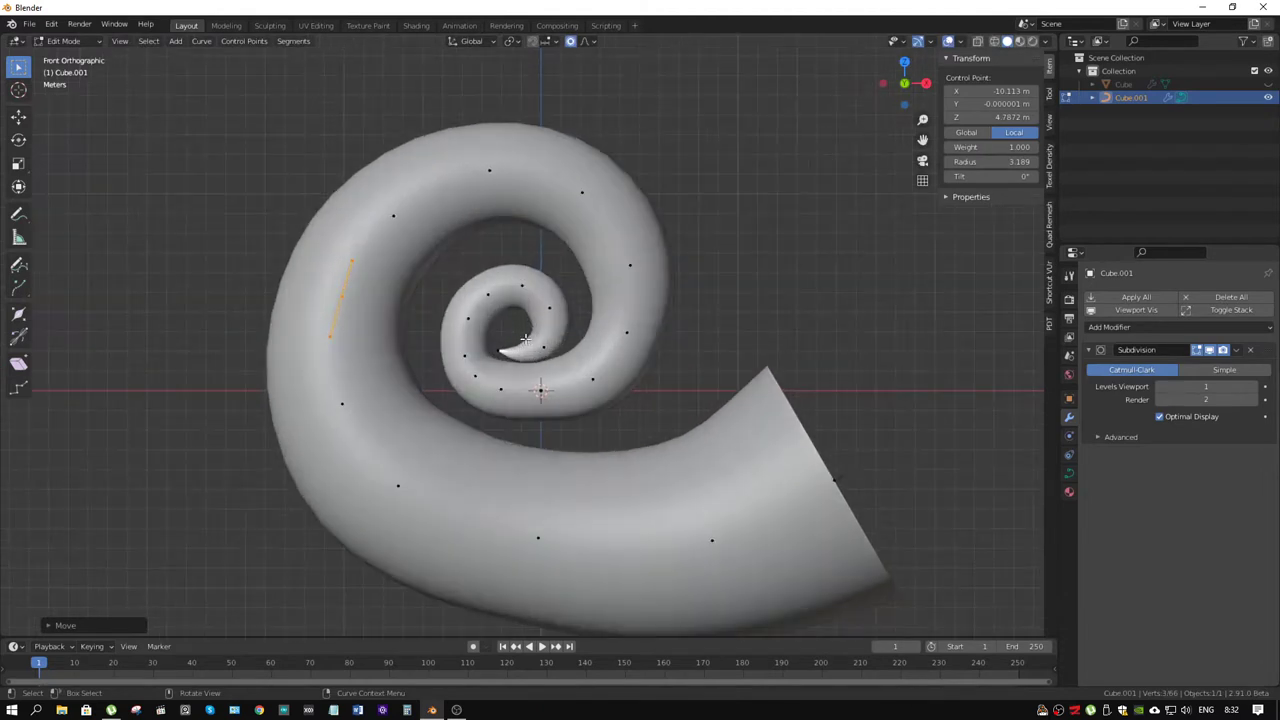
Step: Move a control point near the spiral centre with proportional editing and adjust its thickness
{"action": "left_click", "coordinate": [540, 391]}
{"action": "key", "text": "g"}
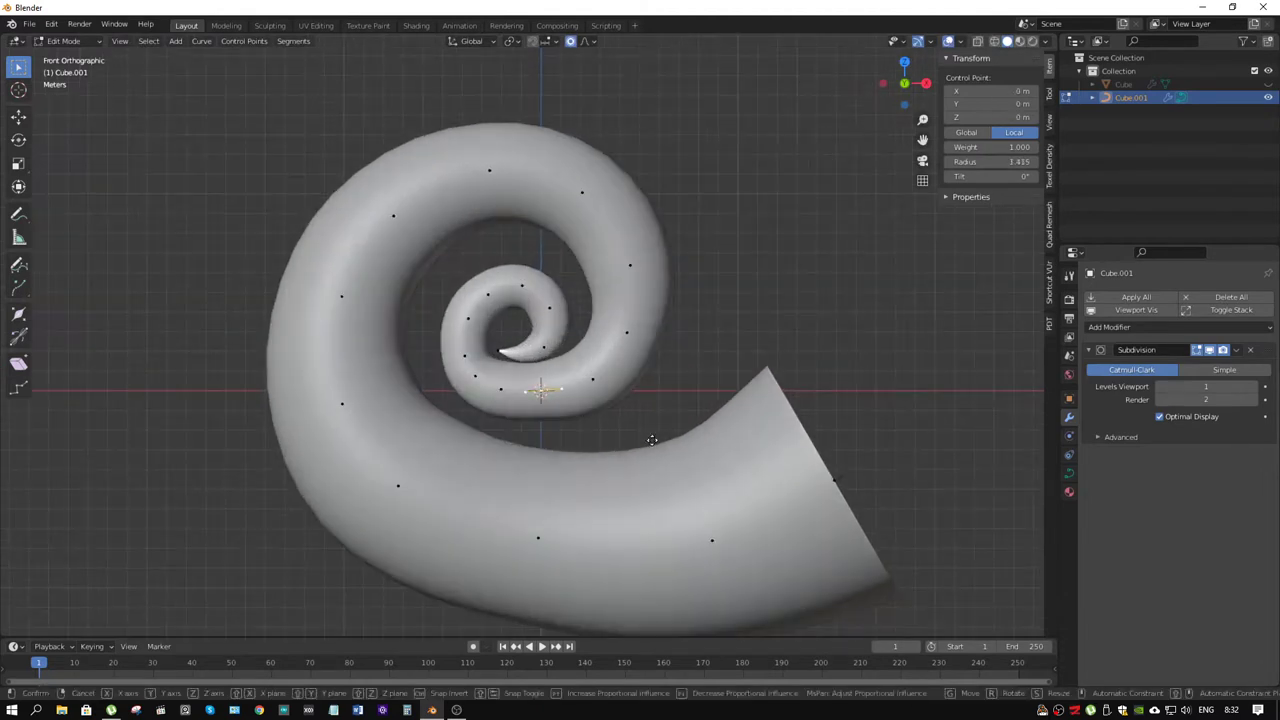
{"action": "left_click", "coordinate": [653, 447]}
{"action": "key", "text": "alt+s"}
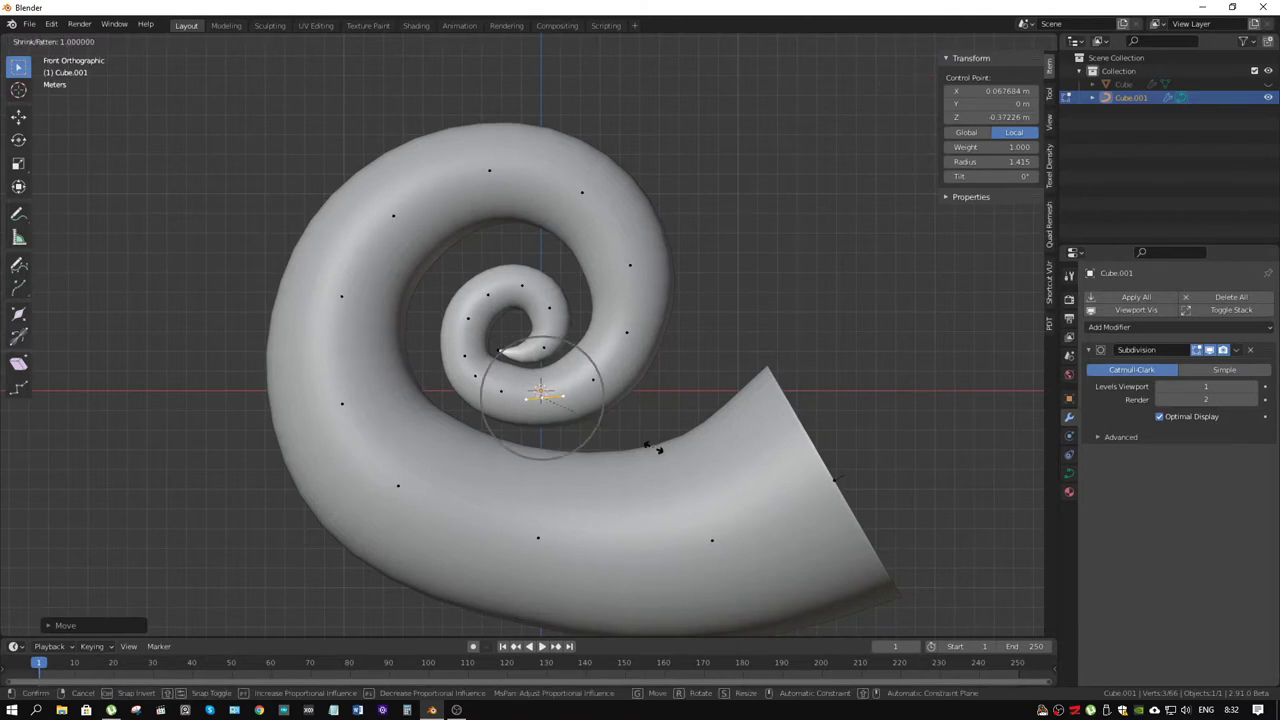
{"action": "left_click", "coordinate": [661, 455]}
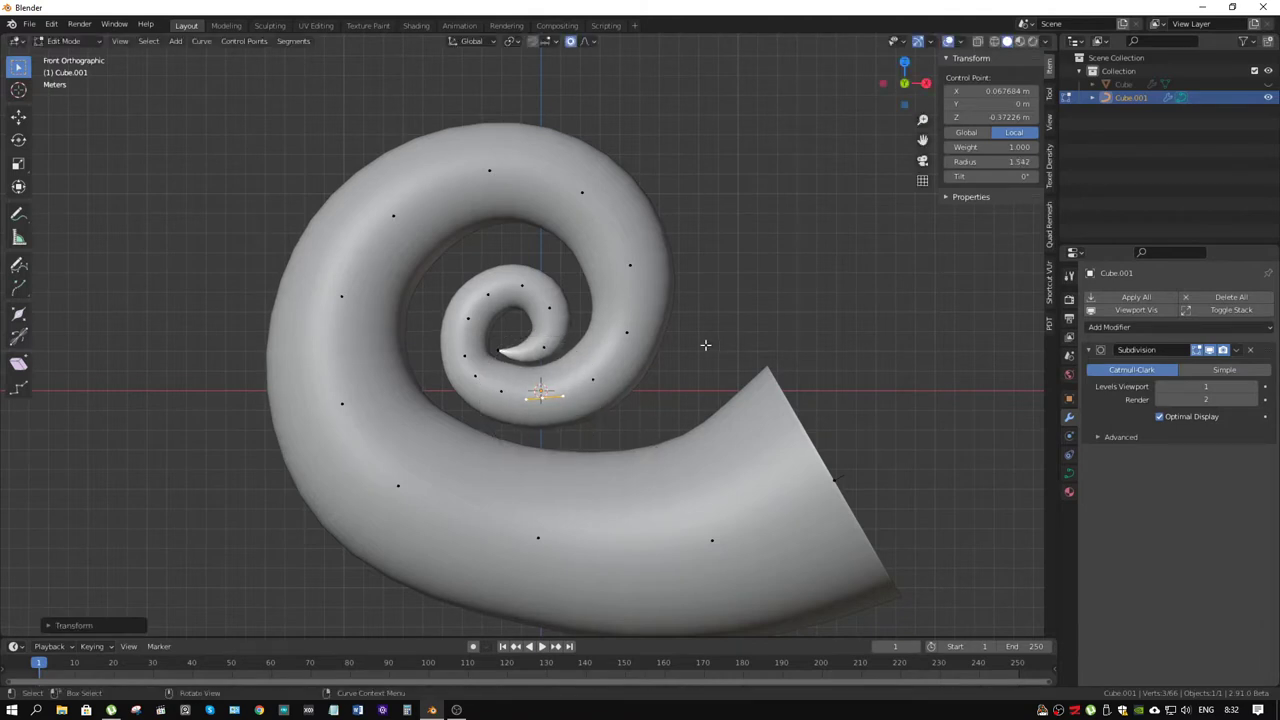
Step: Reshape an inner coil point to radius 1.345 and orbit to view the horn
{"action": "left_click", "coordinate": [466, 352]}
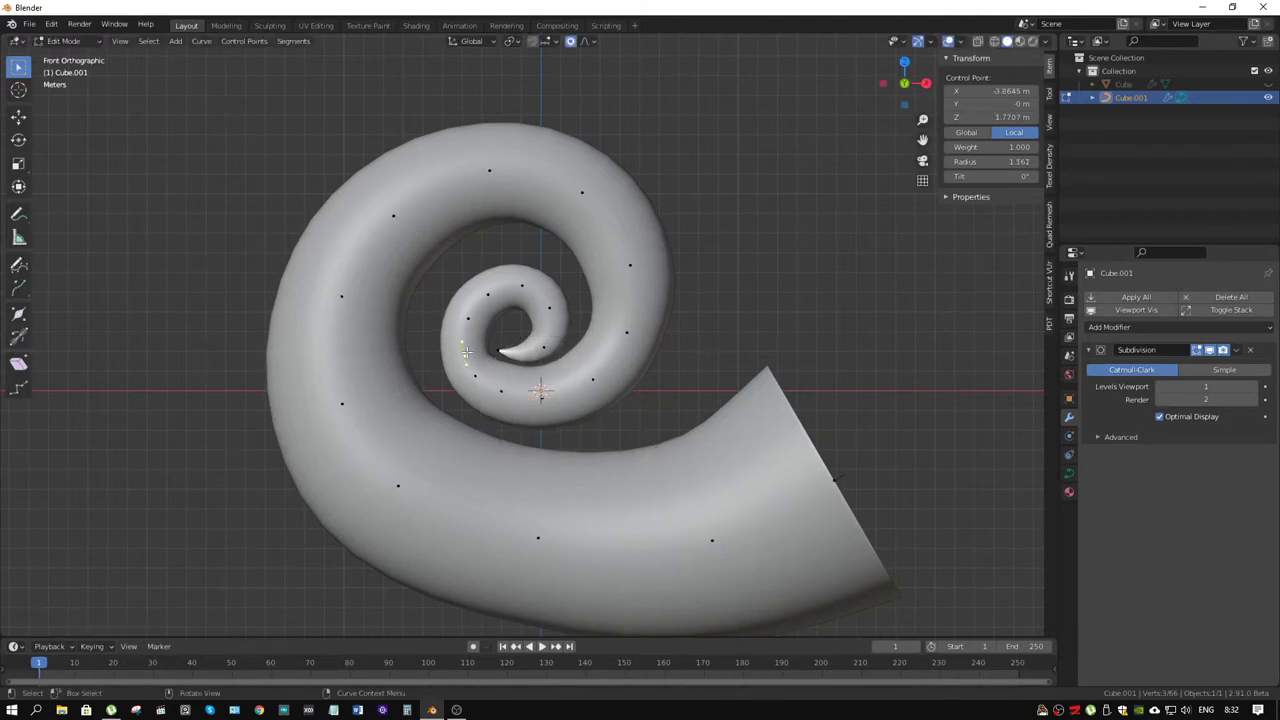
{"action": "key", "text": "g"}
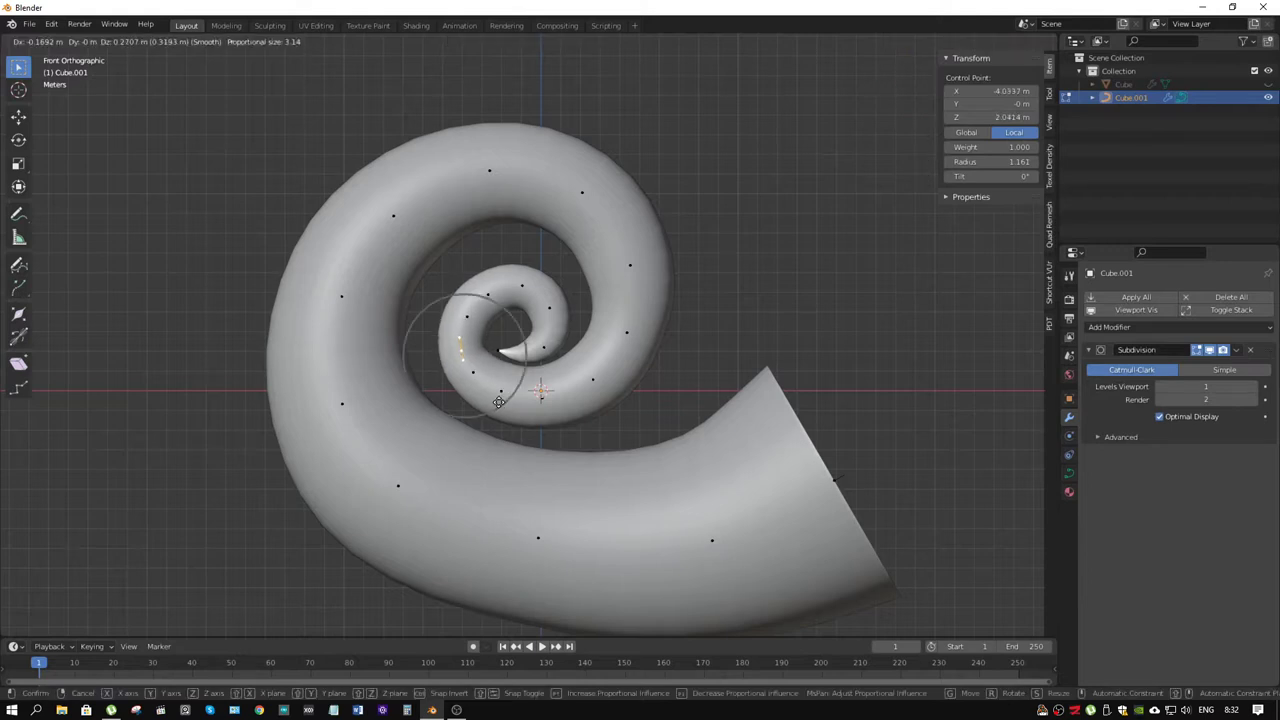
{"action": "left_click", "coordinate": [498, 402]}
{"action": "key", "text": "alt+s"}
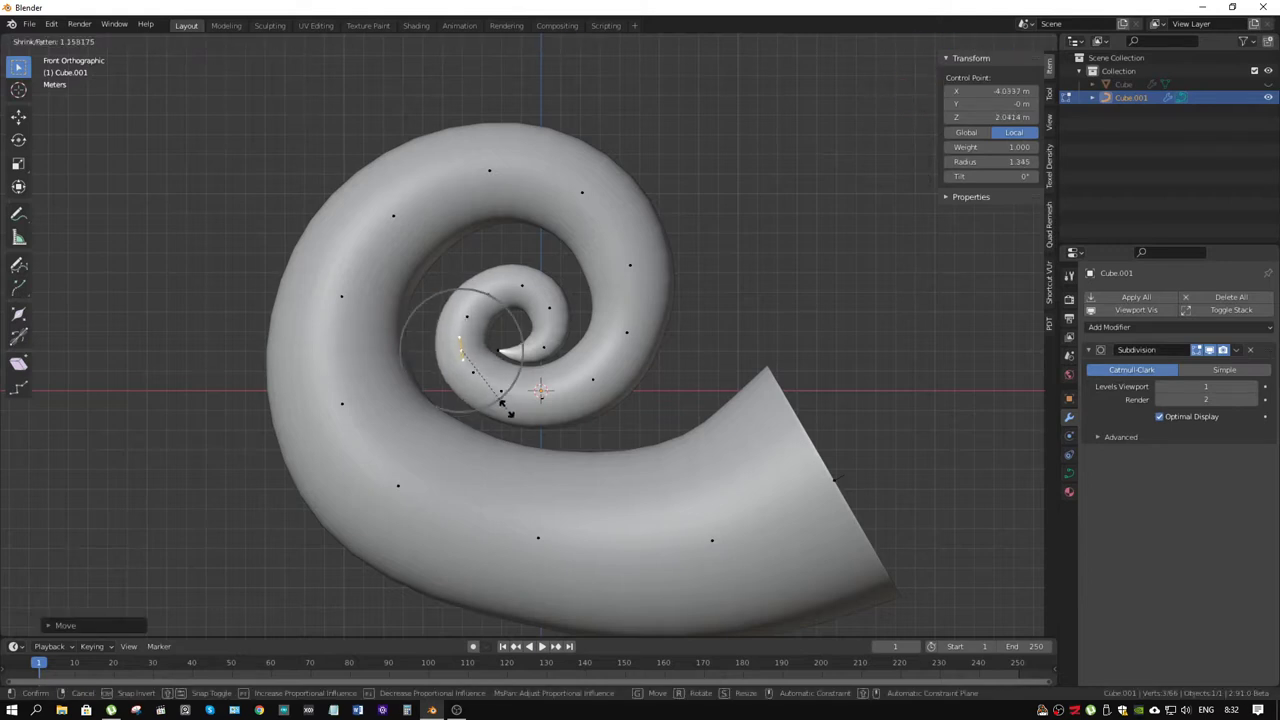
{"action": "left_click", "coordinate": [505, 405]}
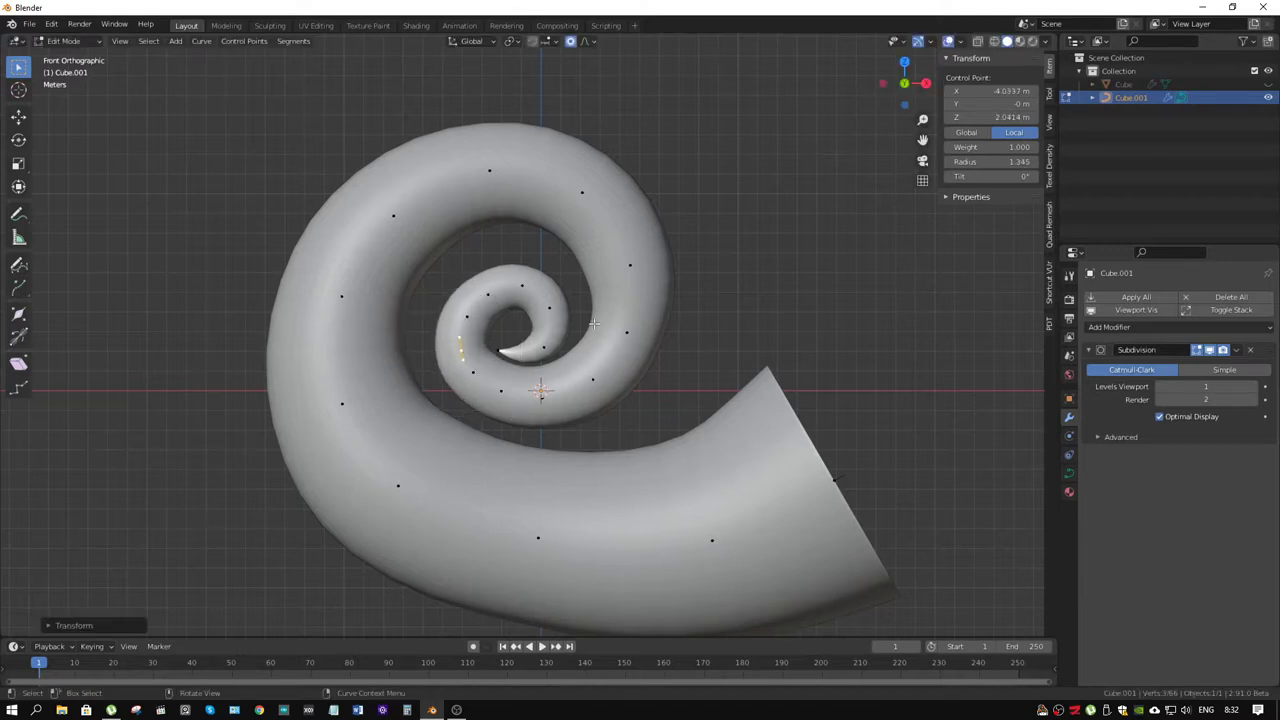
{"action": "scroll", "coordinate": [594, 323], "scroll_direction": "down", "scroll_amount": 1}
{"action": "mouse_move", "coordinate": [594, 323]}
{"action": "middle_mouse_down"}
{"action": "mouse_move", "coordinate": [630, 345]}
{"action": "mouse_move", "coordinate": [600, 348]}
{"action": "middle_mouse_up"}
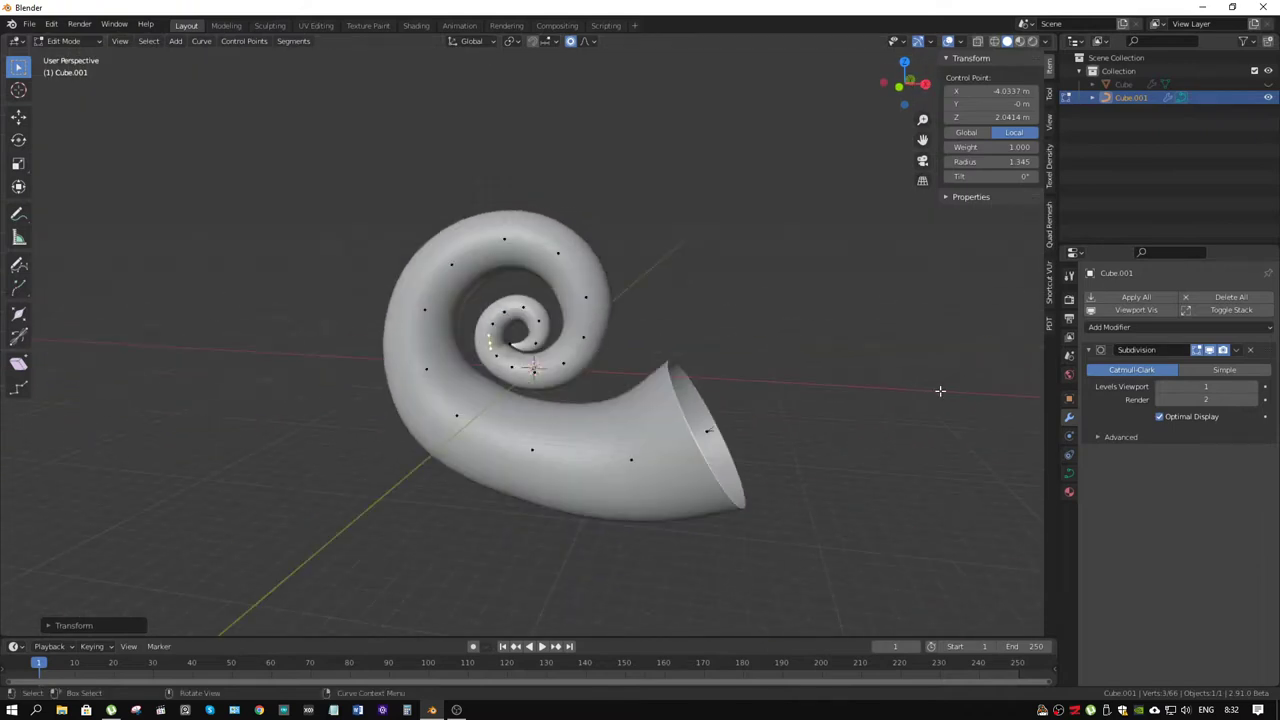
Step: Set the spiral curve's Geometry Bevel Depth to 0 m and return to Object Mode
{"action": "left_click", "coordinate": [1069, 474]}
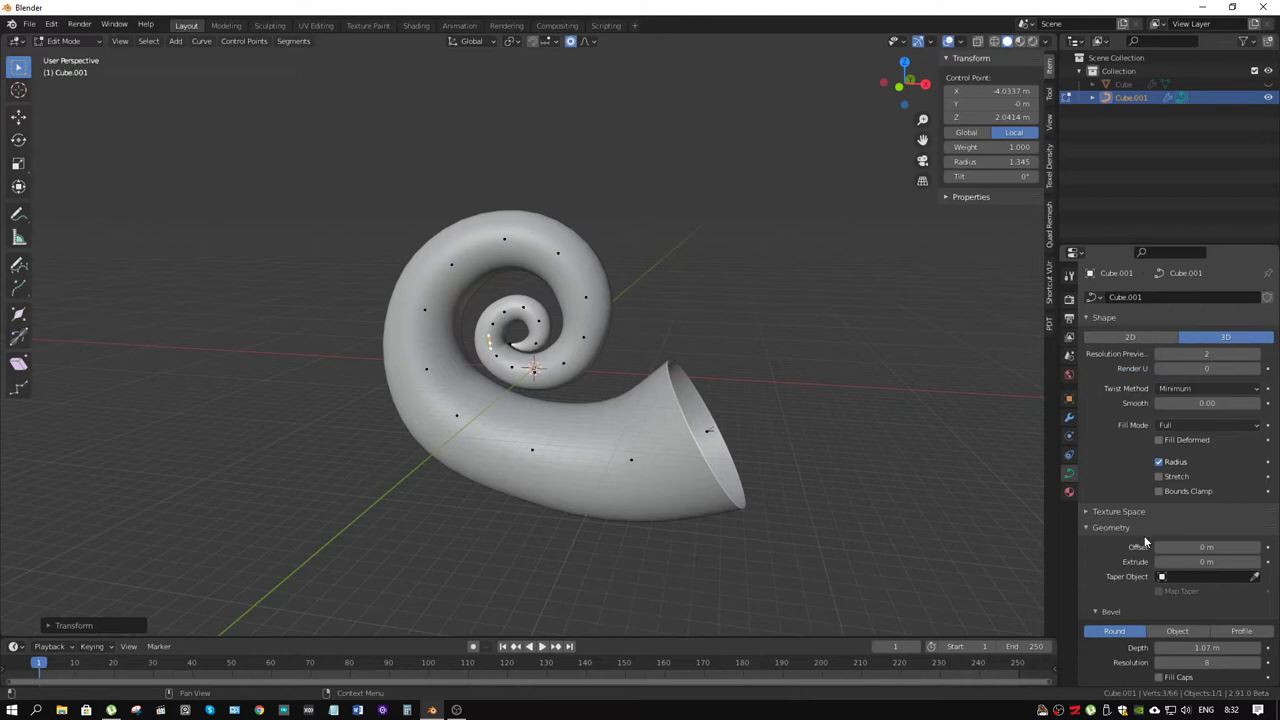
{"action": "scroll", "coordinate": [1140, 620], "scroll_direction": "down", "scroll_amount": 2}
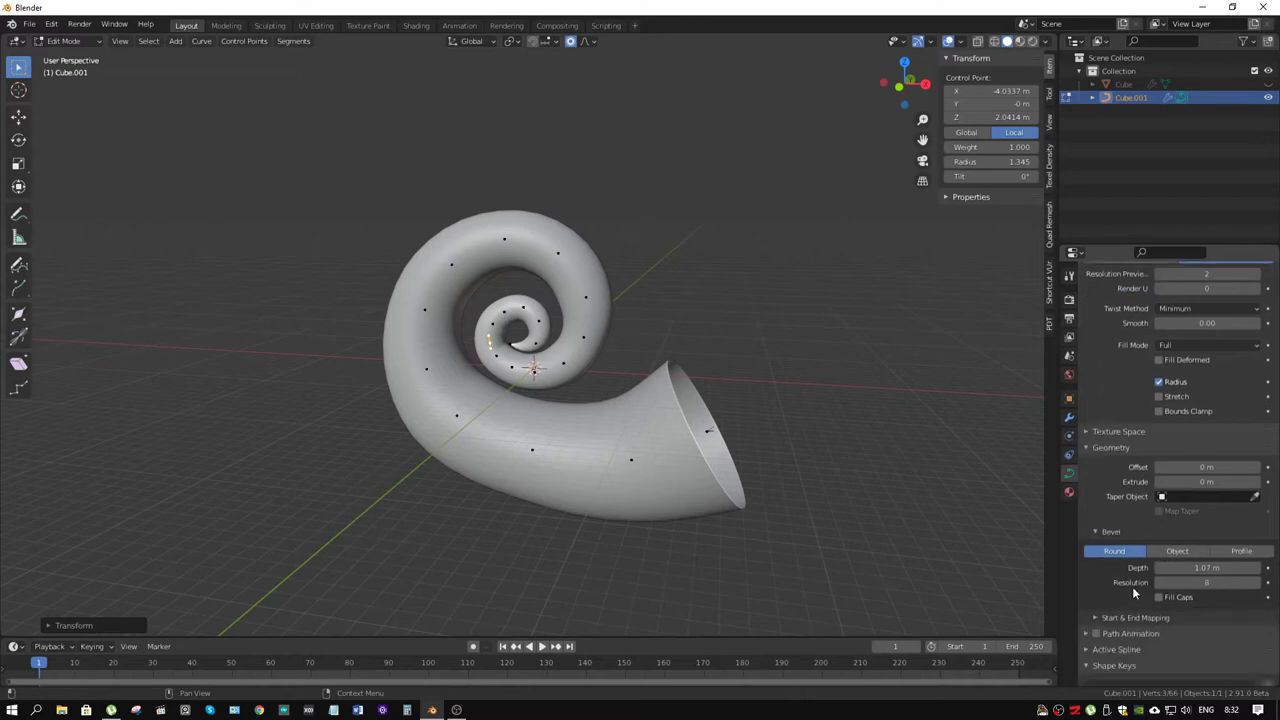
{"action": "left_click", "coordinate": [1093, 530]}
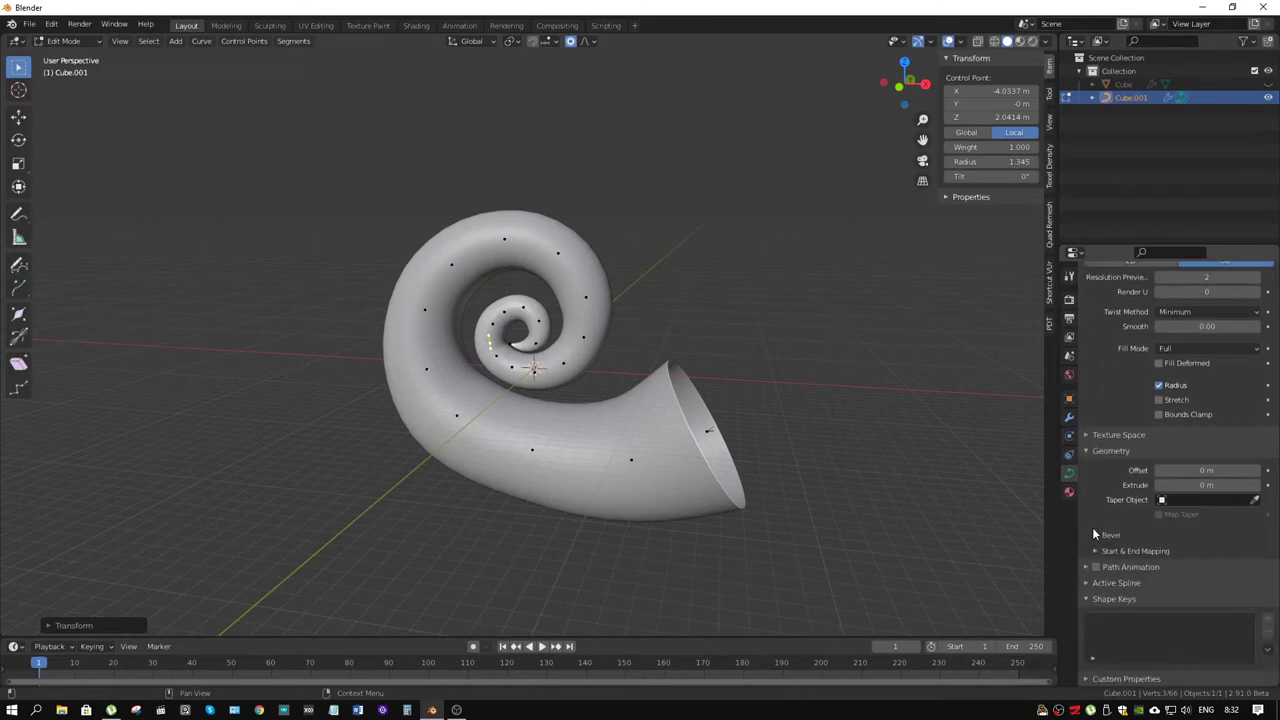
{"action": "left_click", "coordinate": [1093, 534]}
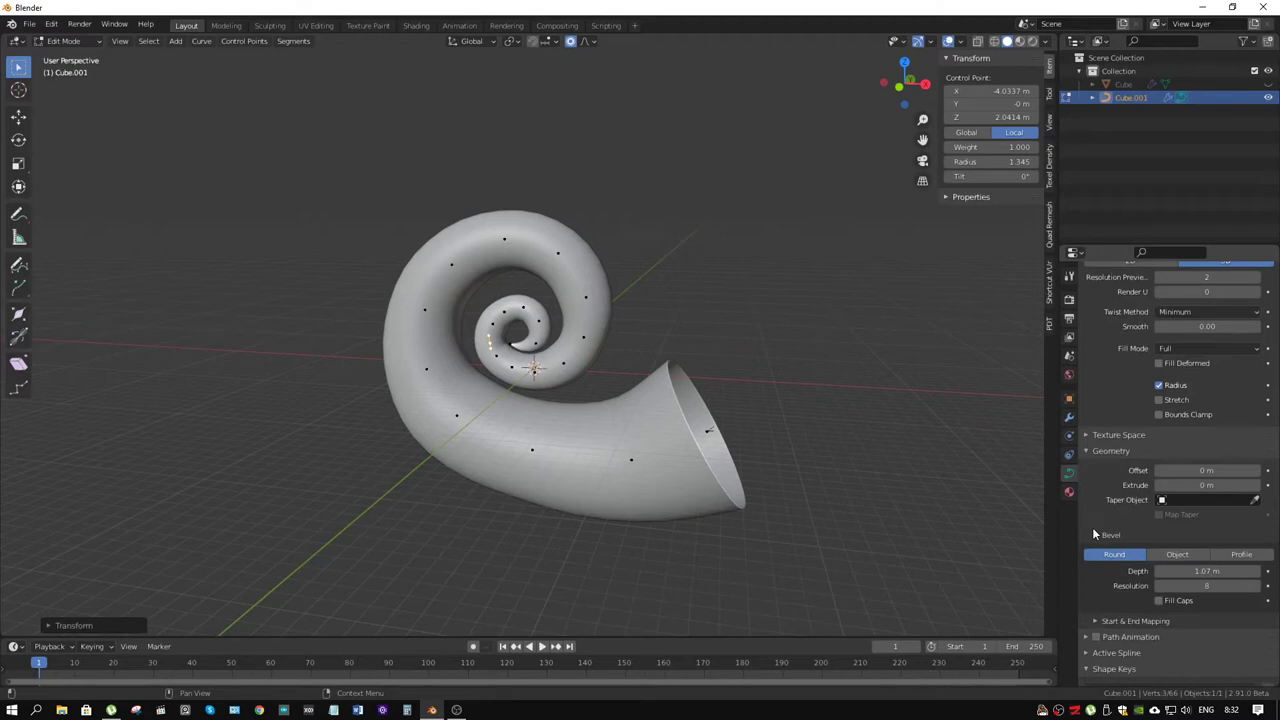
{"action": "left_click", "coordinate": [1188, 570]}
{"action": "key", "text": "Return"}
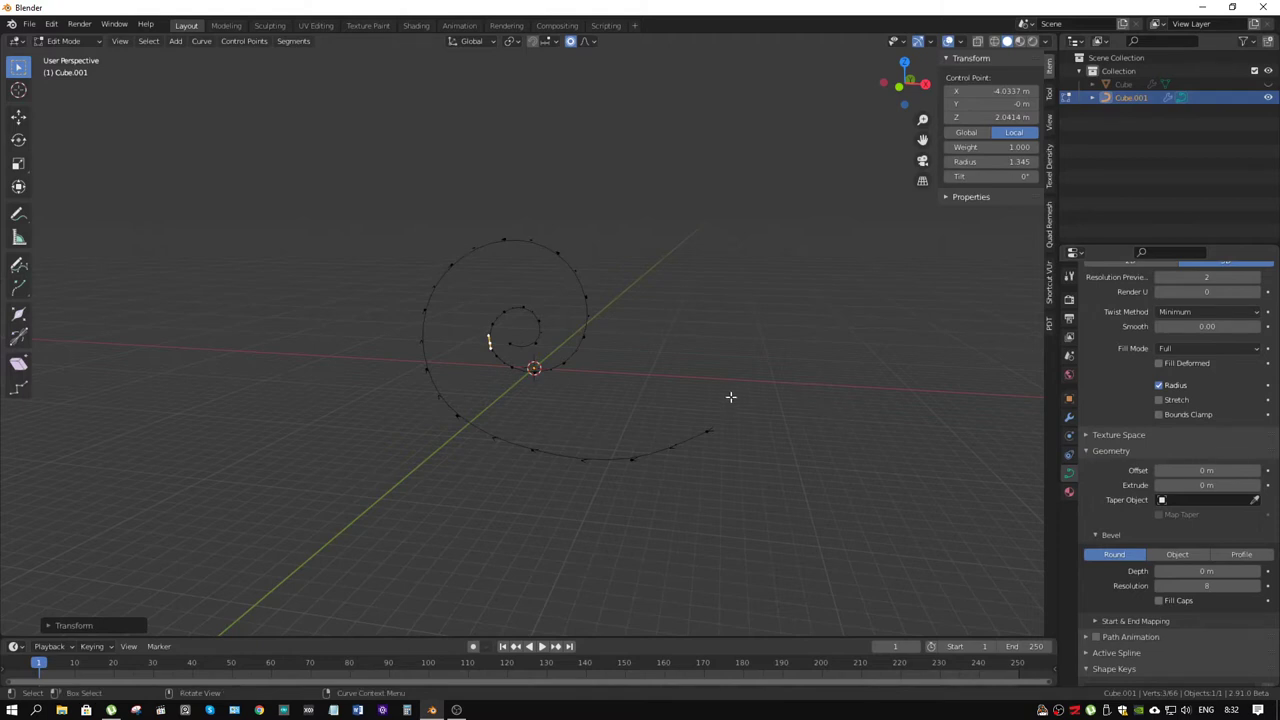
{"action": "key", "text": "Tab"}
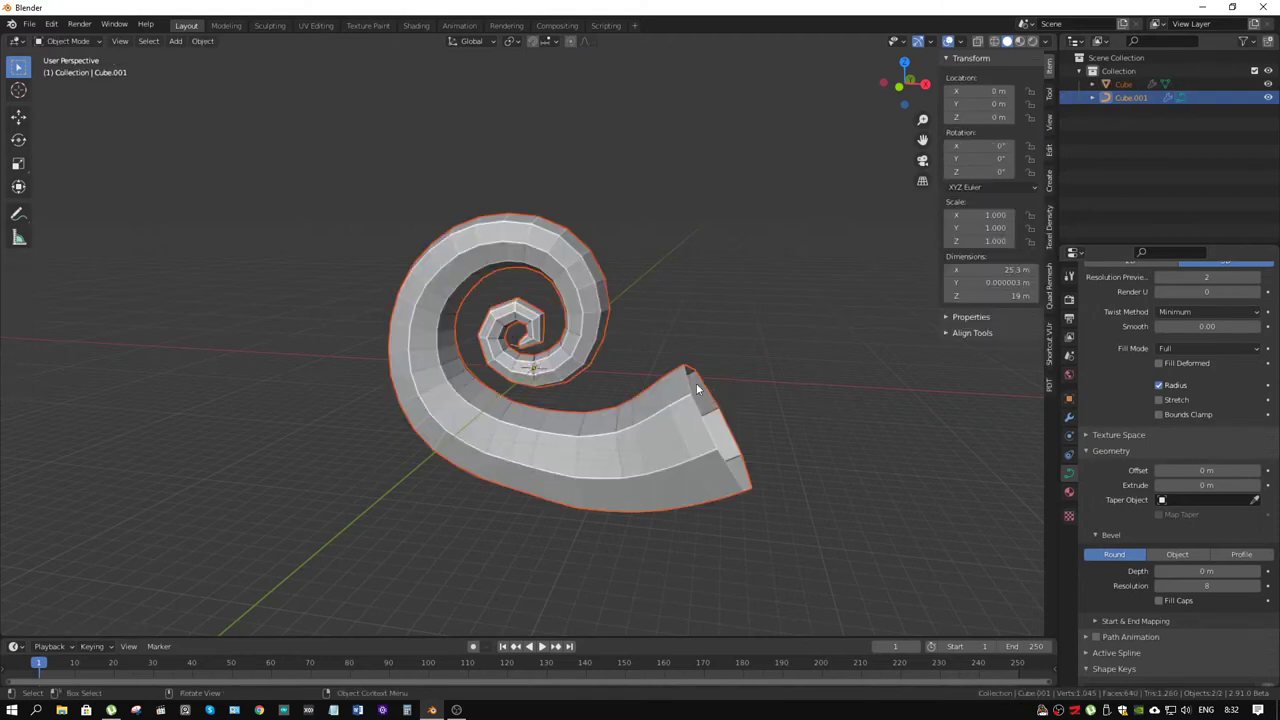
Step: Add a centred loop cut around the middle of the Cube mesh, then exit Edit Mode
{"action": "left_click", "coordinate": [704, 374]}
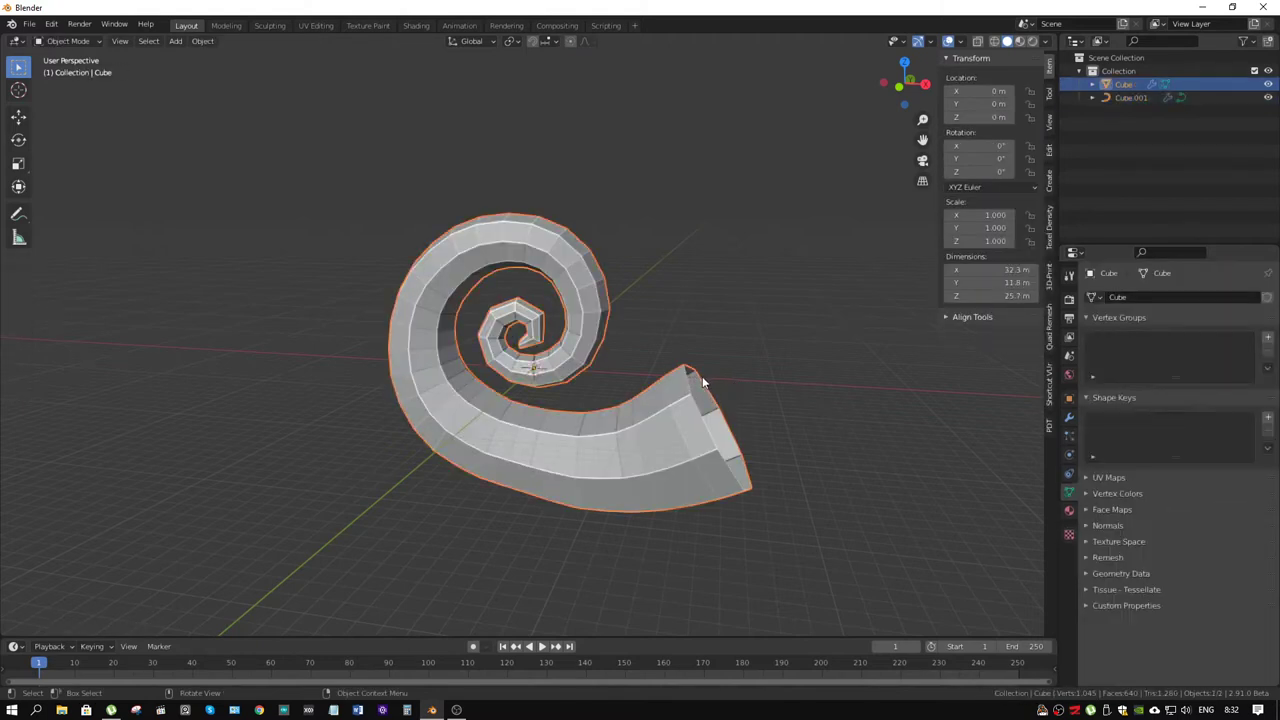
{"action": "middle_click_drag", "start_coordinate": [642, 370], "coordinate": [789, 391]}
{"action": "key", "text": "Tab"}
{"action": "scroll", "coordinate": [480, 393], "scroll_direction": "up", "scroll_amount": 2}
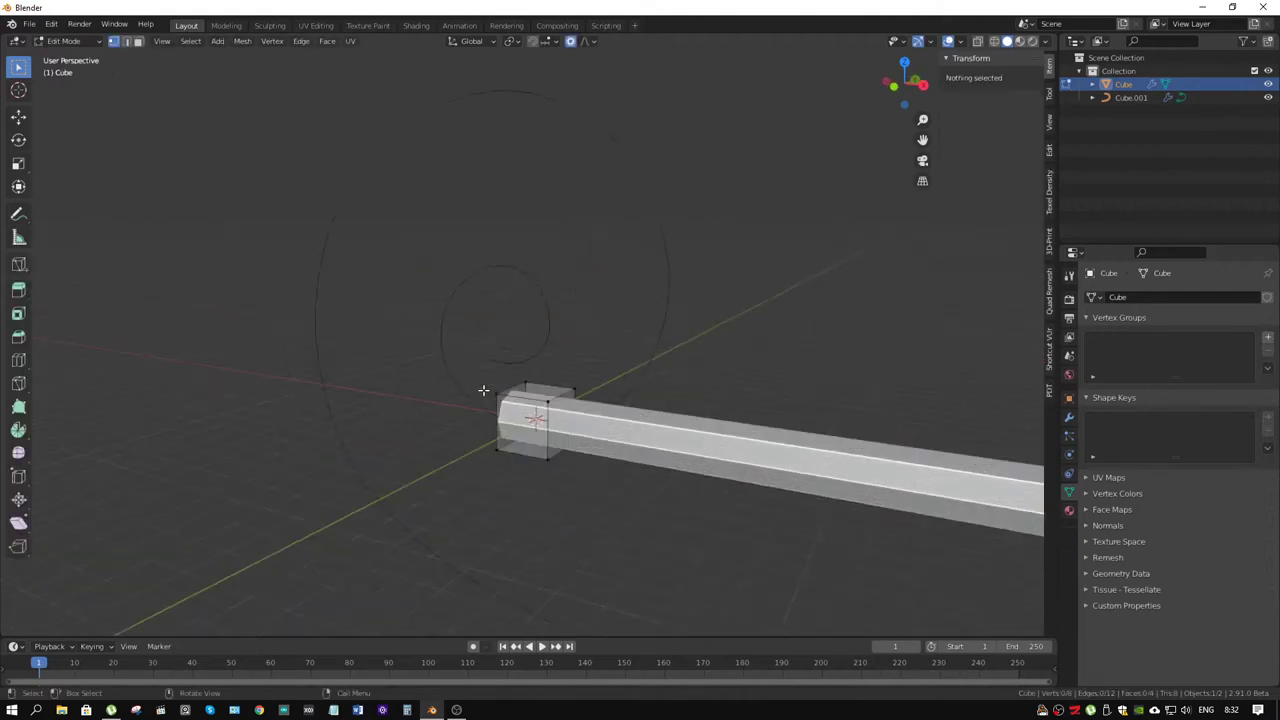
{"action": "scroll", "coordinate": [486, 395], "scroll_direction": "up", "scroll_amount": 2}
{"action": "key", "text": "ctrl+r"}
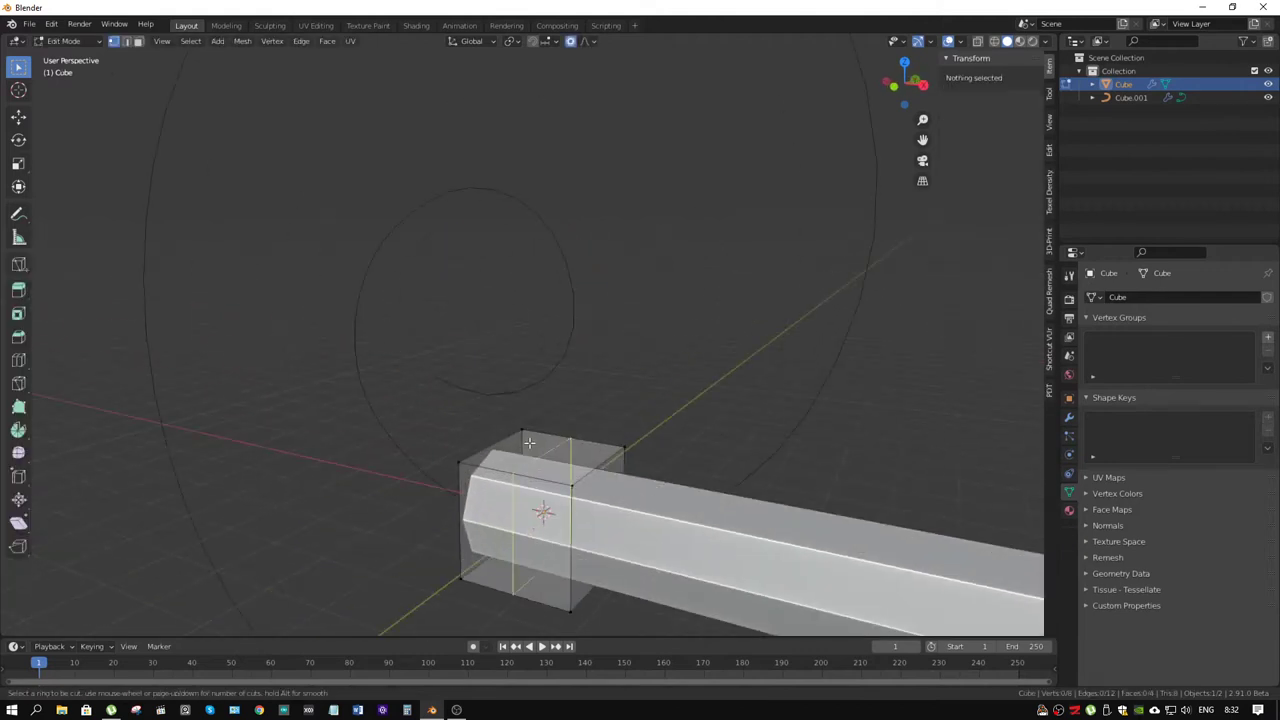
{"action": "left_click", "coordinate": [530, 457]}
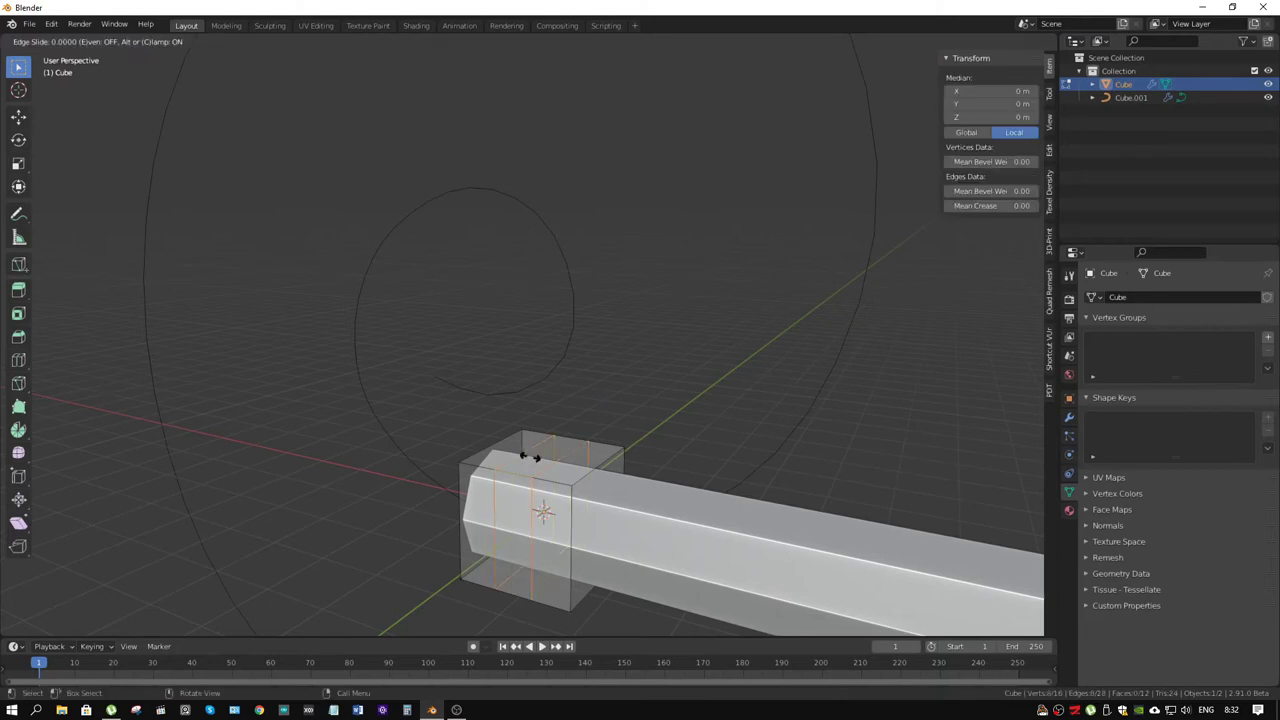
{"action": "right_click", "coordinate": [530, 457]}
{"action": "key", "text": "Tab"}
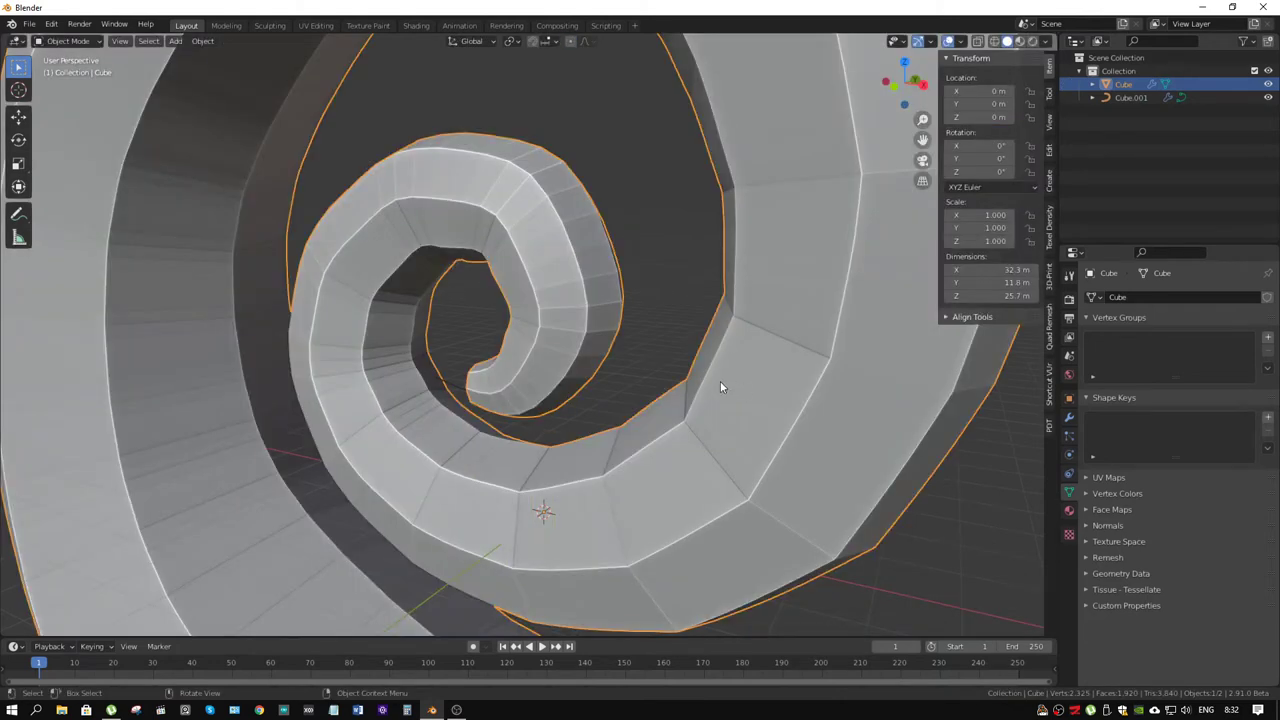
Step: Set the Cube.001 spiral curve's Resolution Preview U to 3
{"action": "scroll", "coordinate": [720, 381], "scroll_direction": "down", "scroll_amount": 3}
{"action": "scroll", "coordinate": [702, 343], "scroll_direction": "down", "scroll_amount": 2}
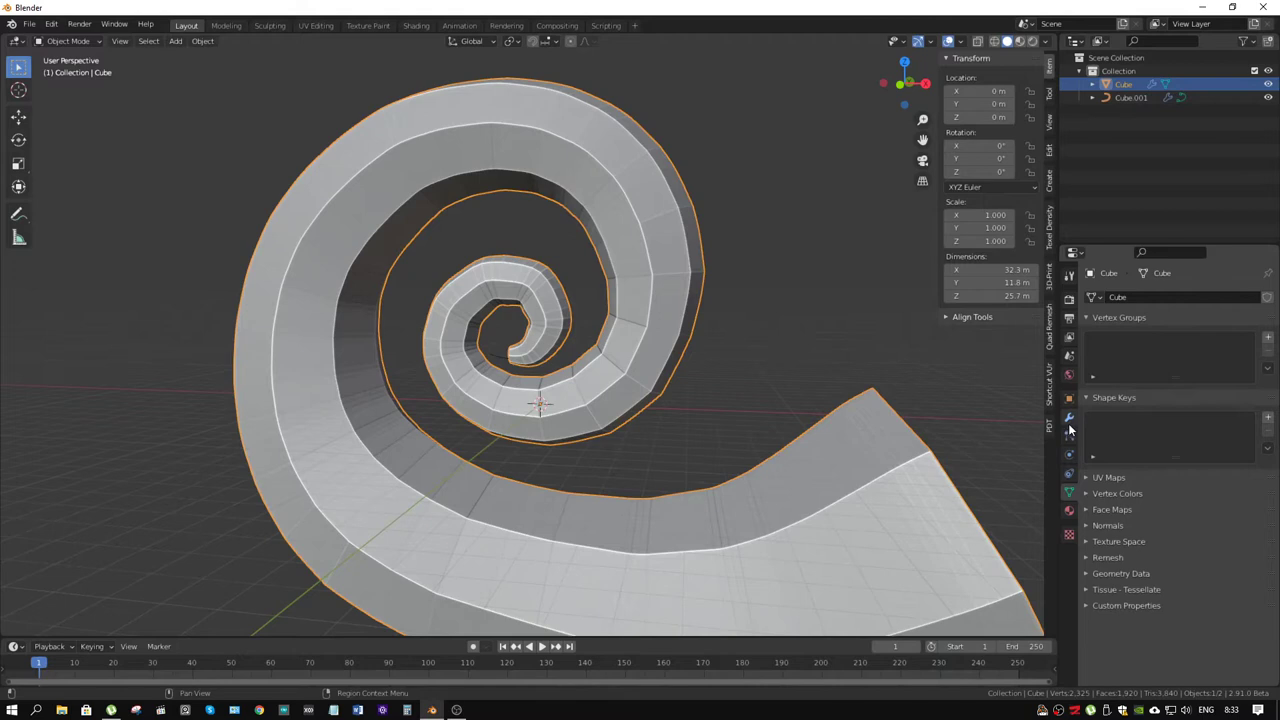
{"action": "left_click", "coordinate": [500, 356]}
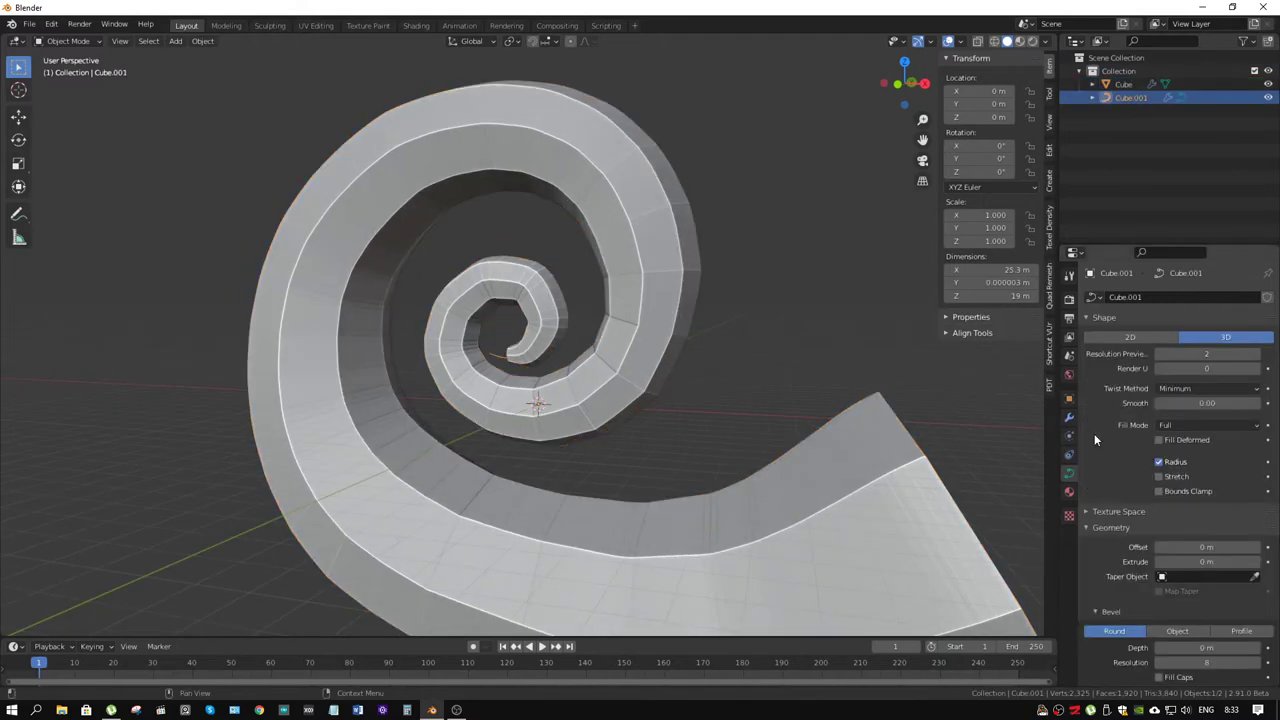
{"action": "left_click", "coordinate": [1160, 355]}
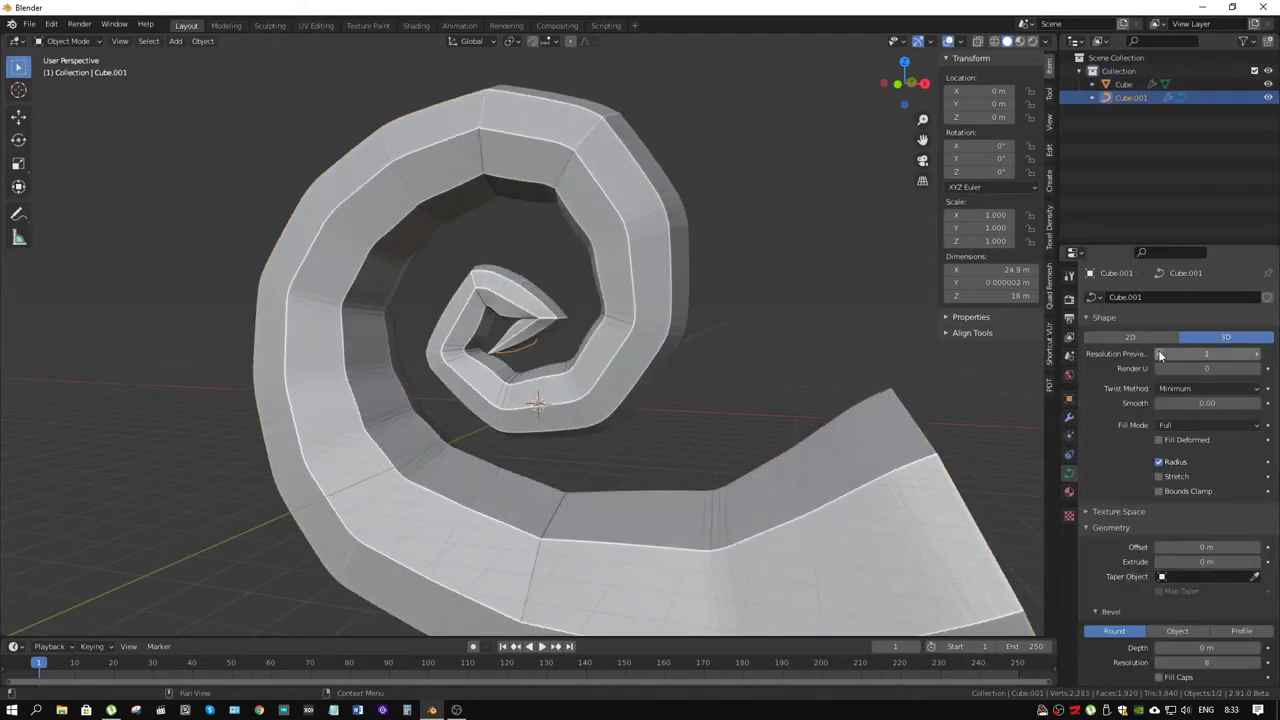
{"action": "left_click", "coordinate": [1257, 357]}
{"action": "left_click", "coordinate": [1257, 357]}
{"action": "left_click", "coordinate": [1257, 357]}
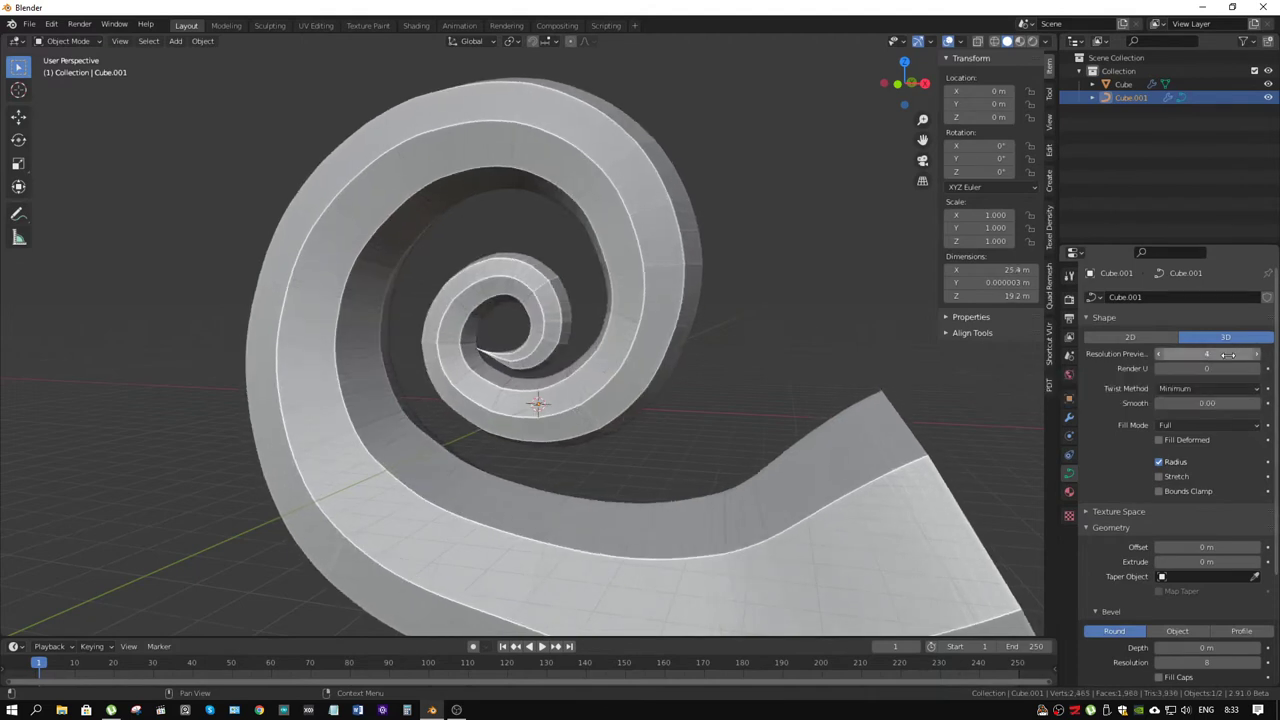
{"action": "left_click", "coordinate": [1158, 353]}
Step: Raise the Cube horn mesh's Subdivision Levels Viewport to 3 in the Modifier tab
{"action": "left_click", "coordinate": [571, 400]}
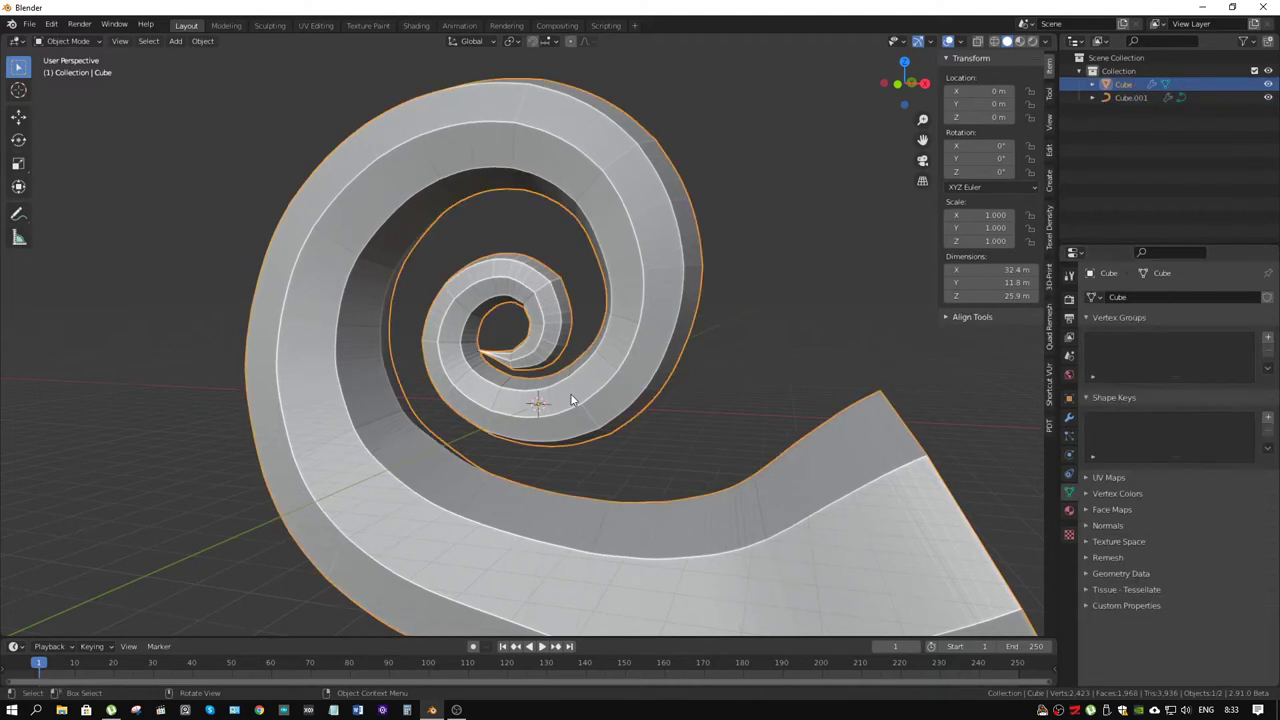
{"action": "left_click", "coordinate": [1069, 418]}
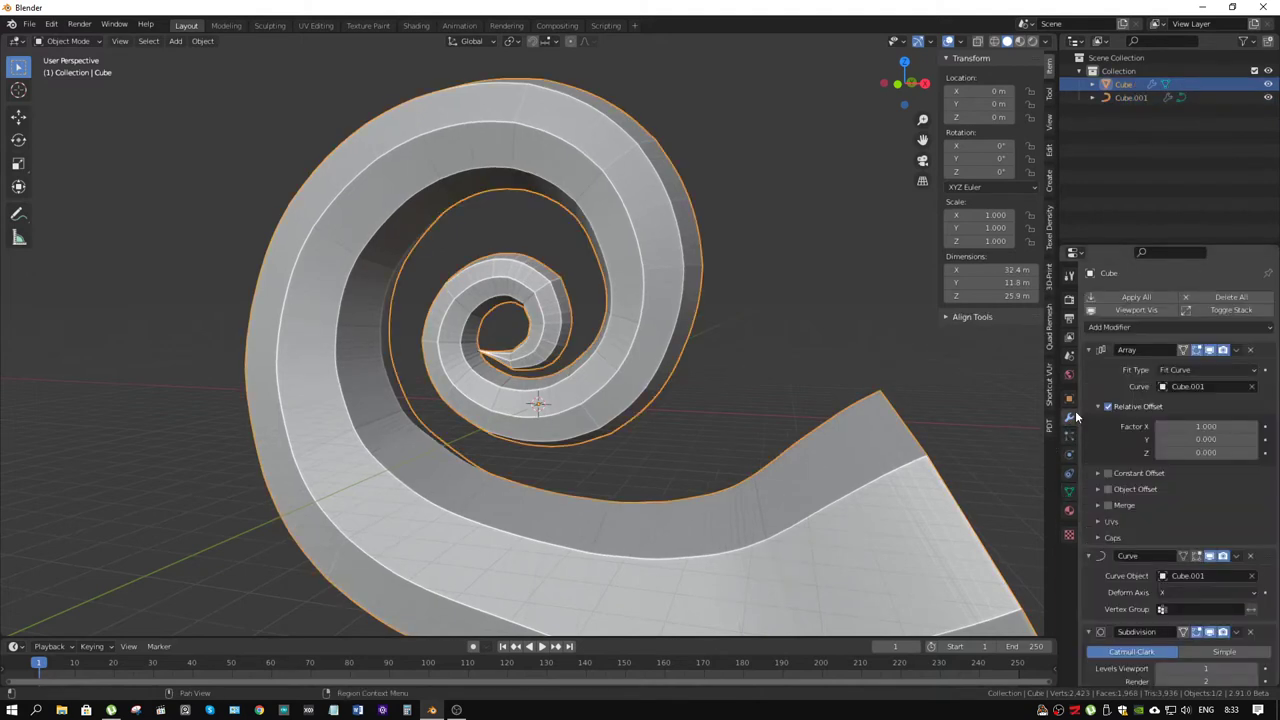
{"action": "scroll", "coordinate": [1180, 520], "scroll_direction": "down", "scroll_amount": 2}
{"action": "left_click", "coordinate": [1257, 628]}
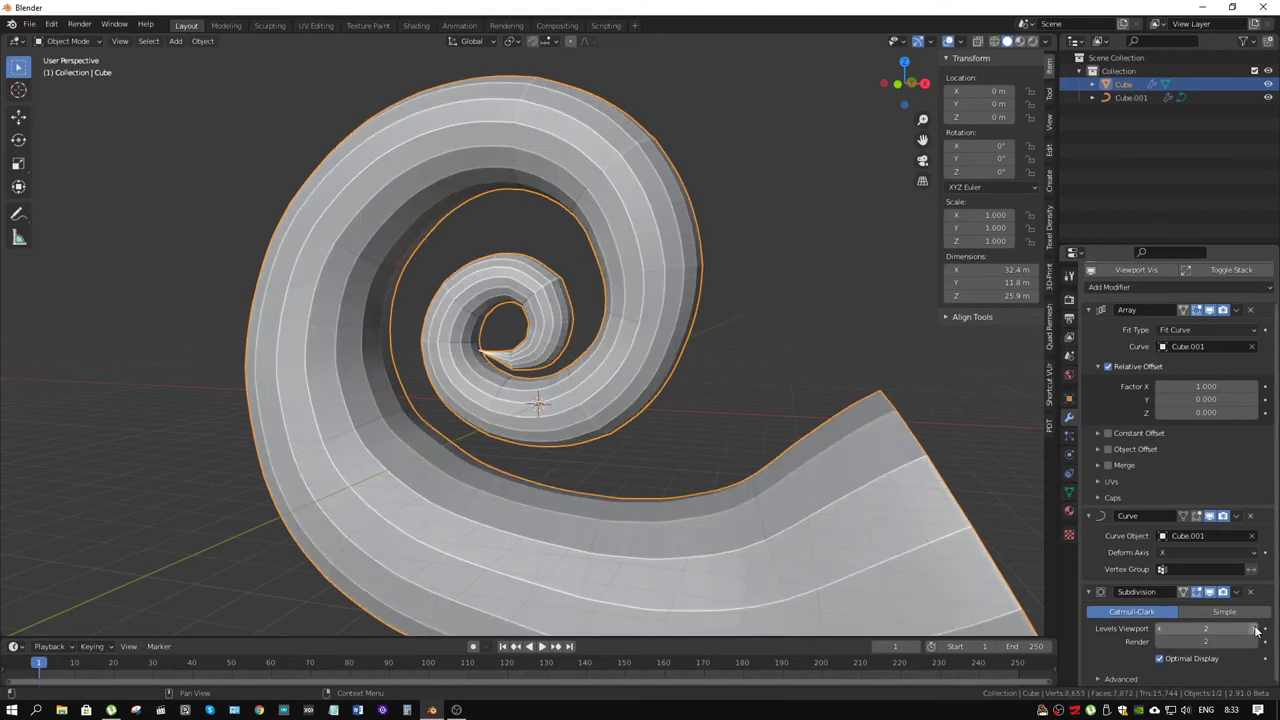
{"action": "left_click", "coordinate": [1257, 628]}
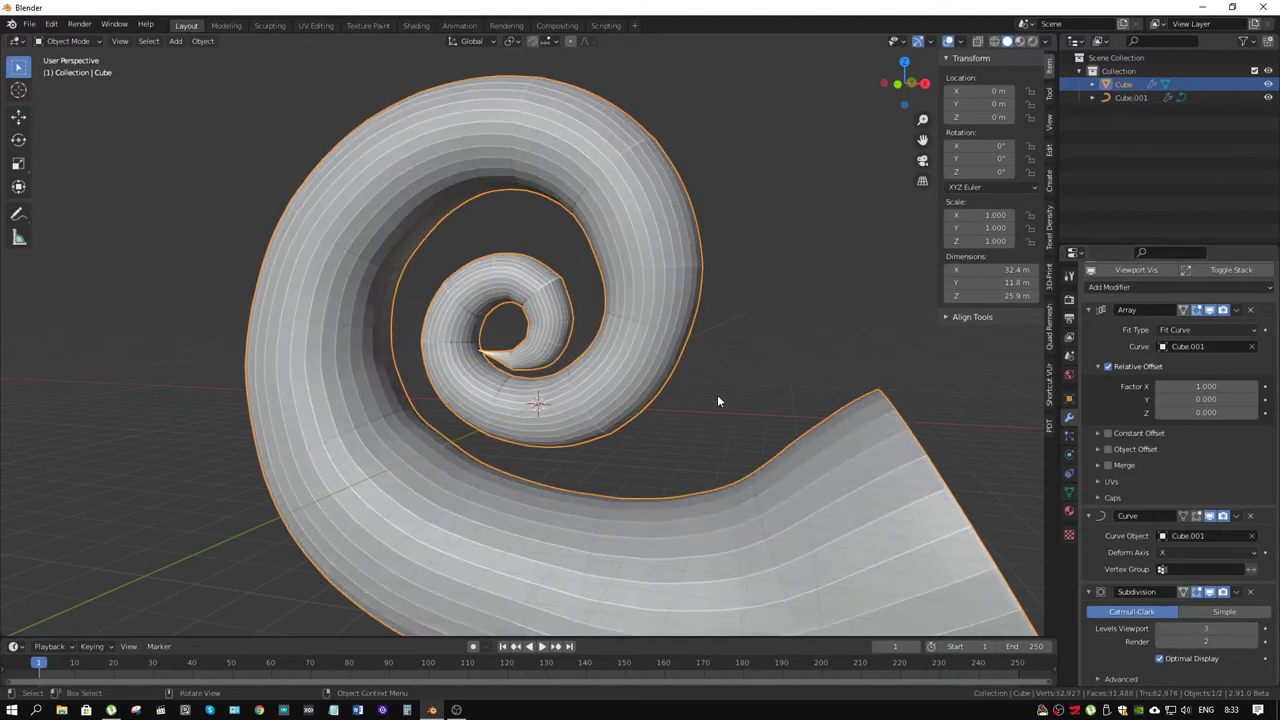
{"action": "scroll", "coordinate": [717, 394], "scroll_direction": "down", "scroll_amount": 3}
{"action": "scroll", "coordinate": [640, 286], "scroll_direction": "down", "scroll_amount": 2}
{"action": "middle_click_drag", "start_coordinate": [683, 285], "coordinate": [623, 305]}
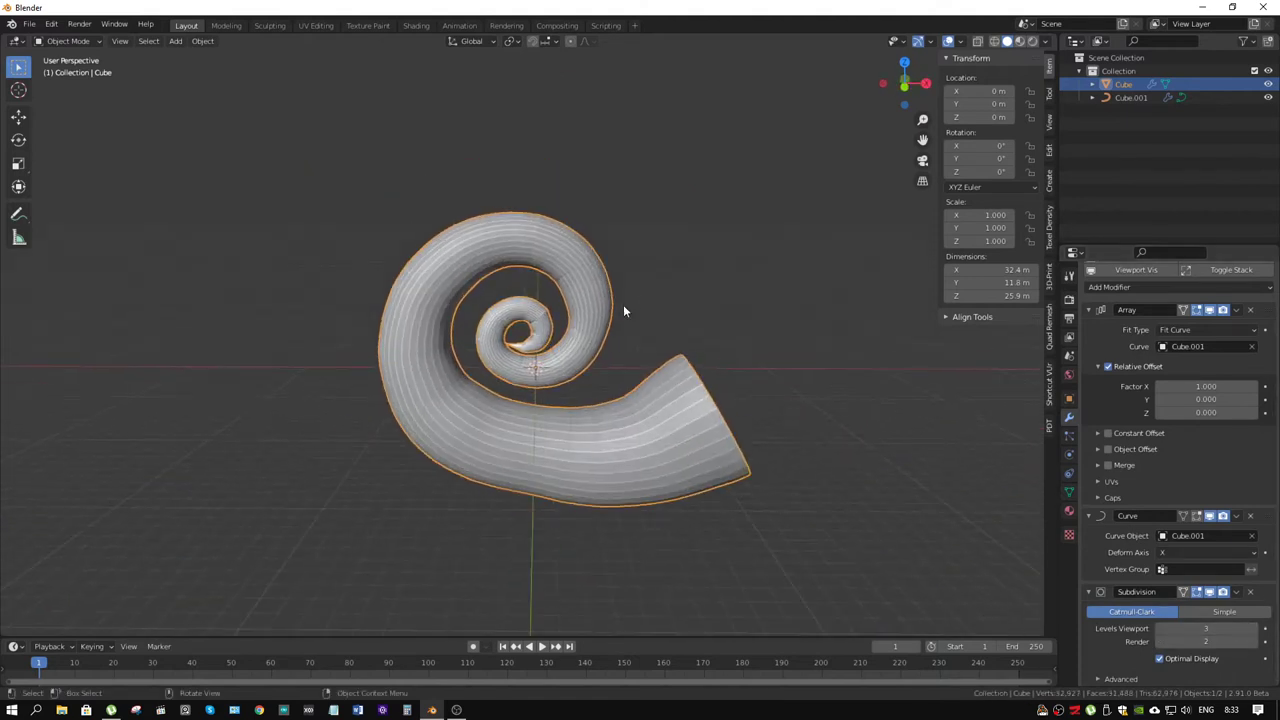
{"action": "scroll", "coordinate": [576, 343], "scroll_direction": "up", "scroll_amount": 5}
Step: Delete a selected face band from the base cube in face select mode
{"action": "key", "text": "Tab"}
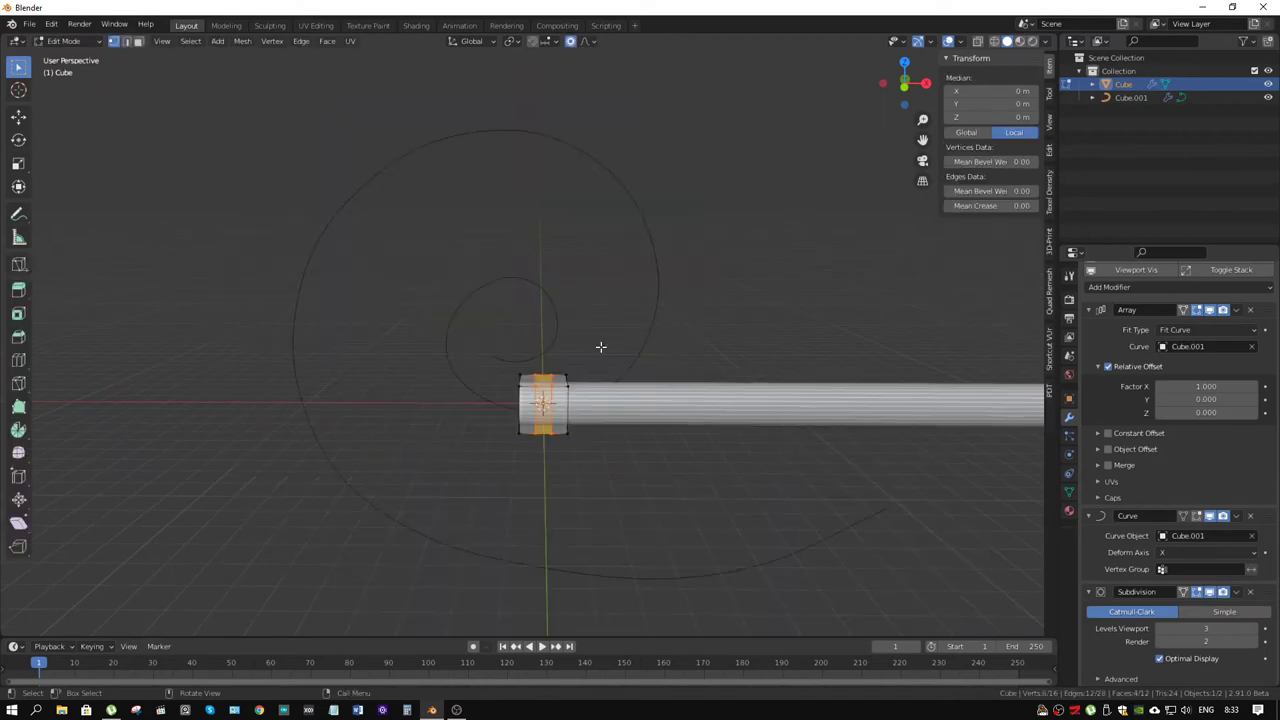
{"action": "scroll", "coordinate": [578, 430], "scroll_direction": "up", "scroll_amount": 4}
{"action": "key", "text": "3"}
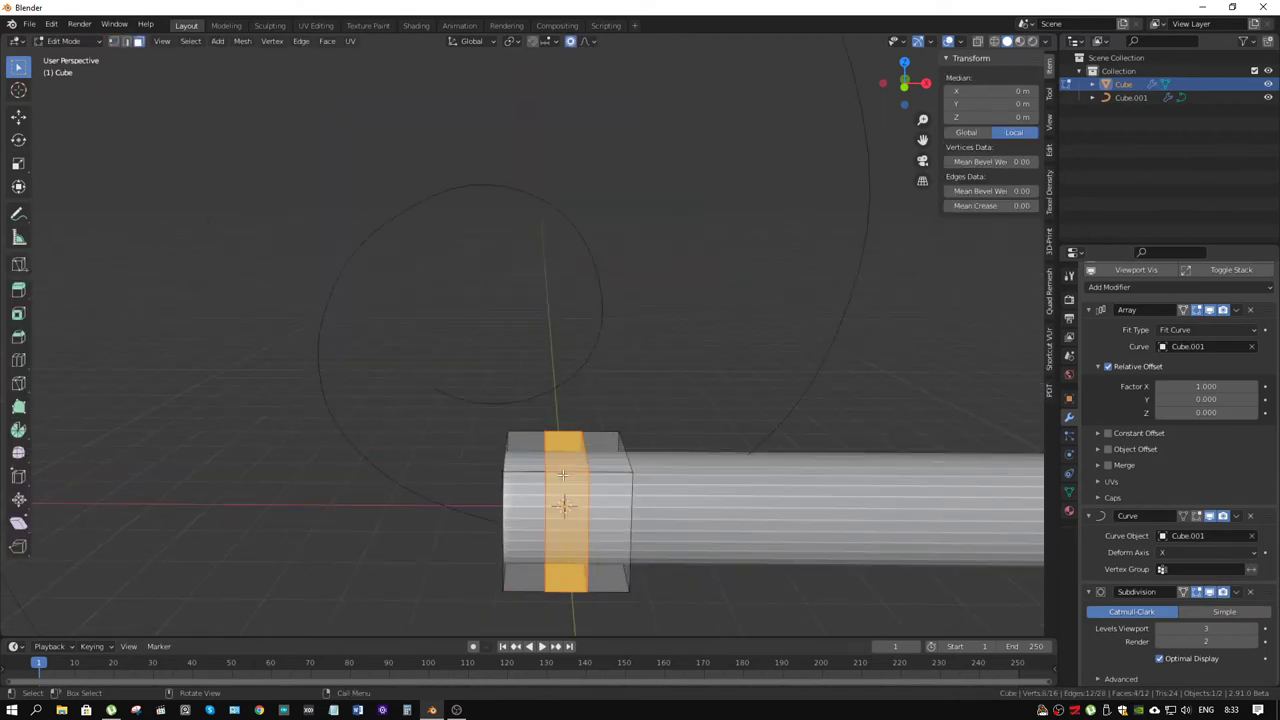
{"action": "left_click", "coordinate": [565, 473], "text": "alt"}
{"action": "left_click", "coordinate": [604, 468], "text": "alt"}
{"action": "key", "text": "x"}
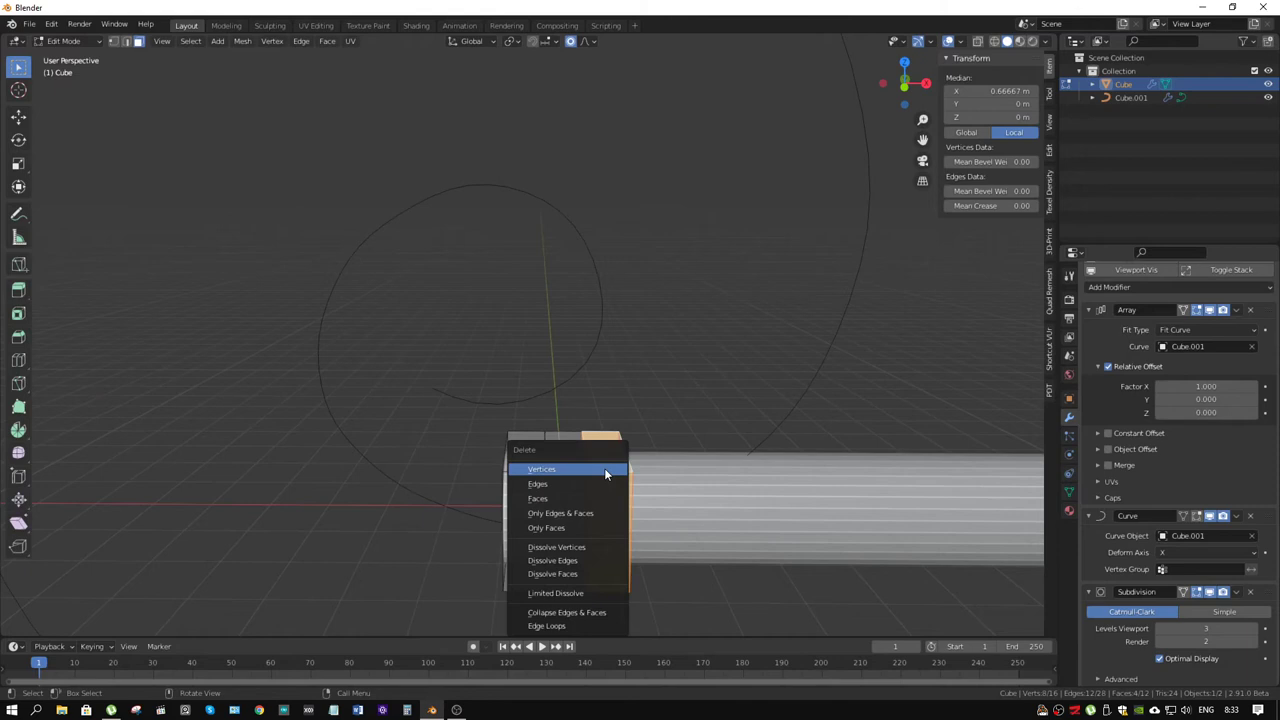
{"action": "left_click", "coordinate": [577, 498]}
Step: Delete a second face loop from the cube and return to Object Mode
{"action": "left_click", "coordinate": [573, 476], "text": "alt"}
{"action": "key", "text": "x"}
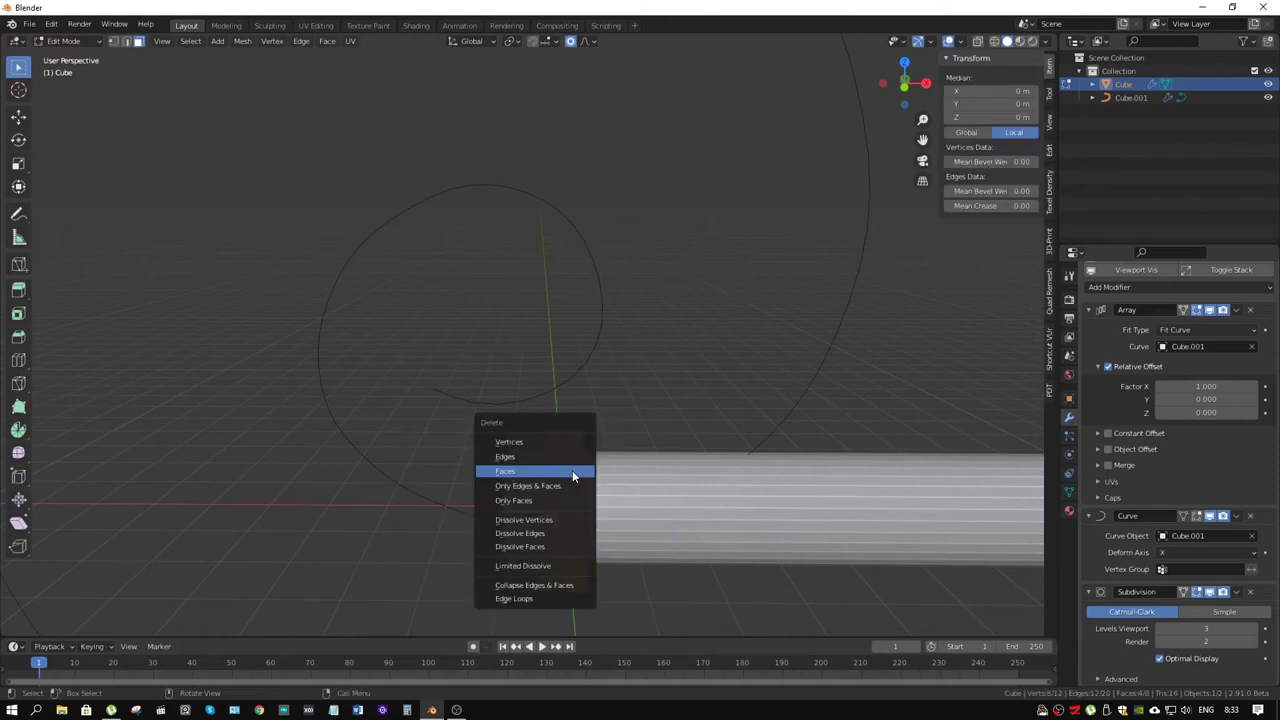
{"action": "left_click", "coordinate": [573, 471]}
{"action": "middle_click_drag", "start_coordinate": [560, 475], "coordinate": [528, 463]}
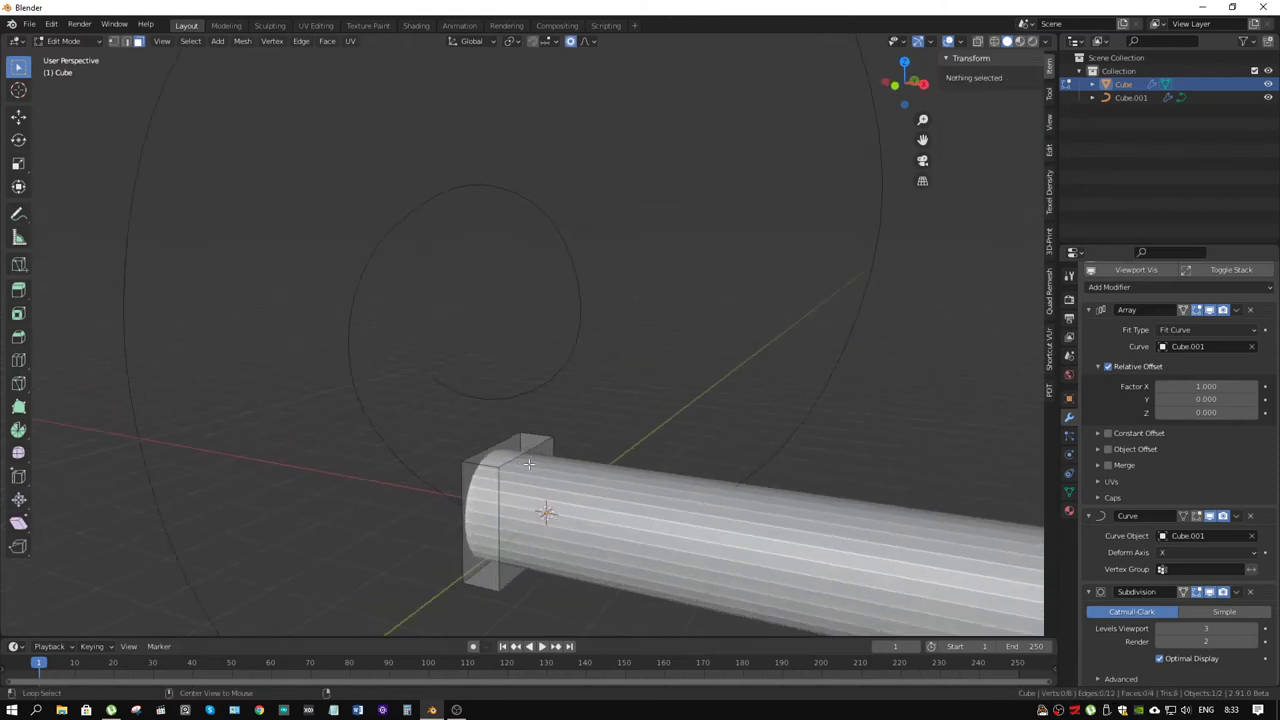
{"action": "key", "text": "Tab"}
{"action": "scroll", "coordinate": [542, 457], "scroll_direction": "down", "scroll_amount": 2}
Step: Lower the spiral curve's viewport subdivision level to 1
{"action": "scroll", "coordinate": [793, 456], "scroll_direction": "down", "scroll_amount": 1}
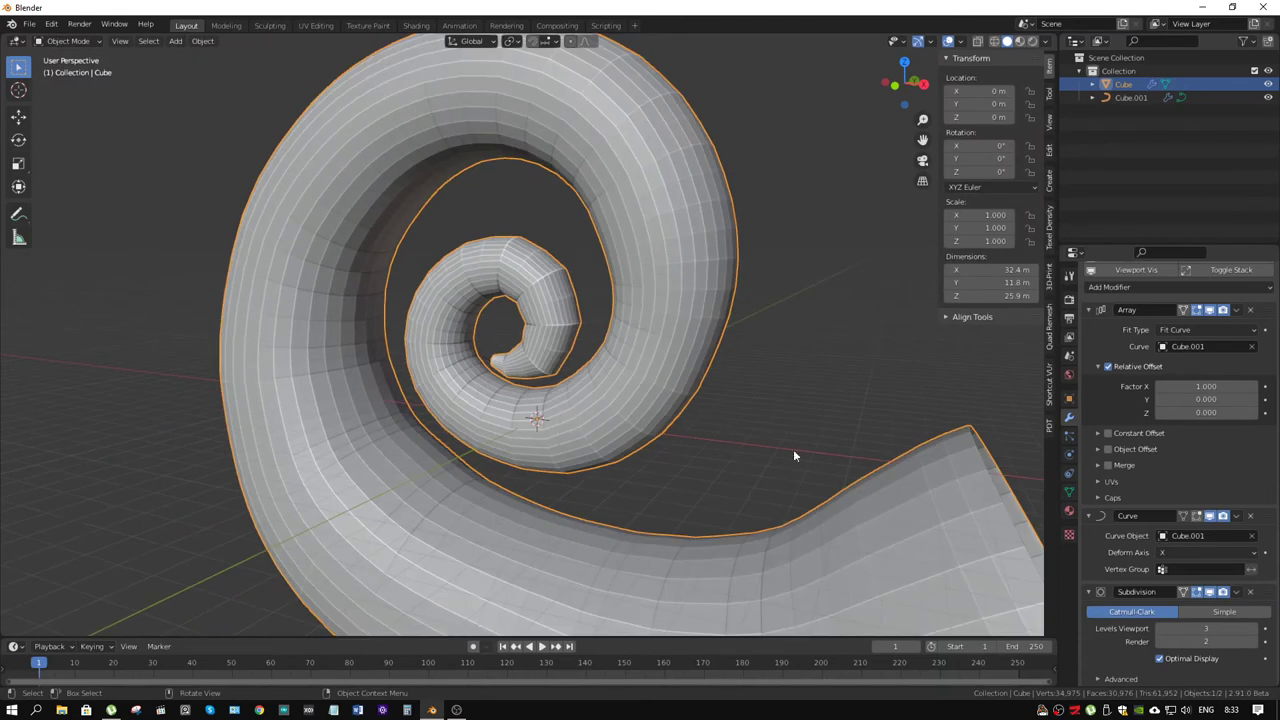
{"action": "mouse_move", "coordinate": [548, 327]}
{"action": "middle_mouse_down"}
{"action": "mouse_move", "coordinate": [648, 327]}
{"action": "mouse_move", "coordinate": [521, 357]}
{"action": "middle_mouse_up"}
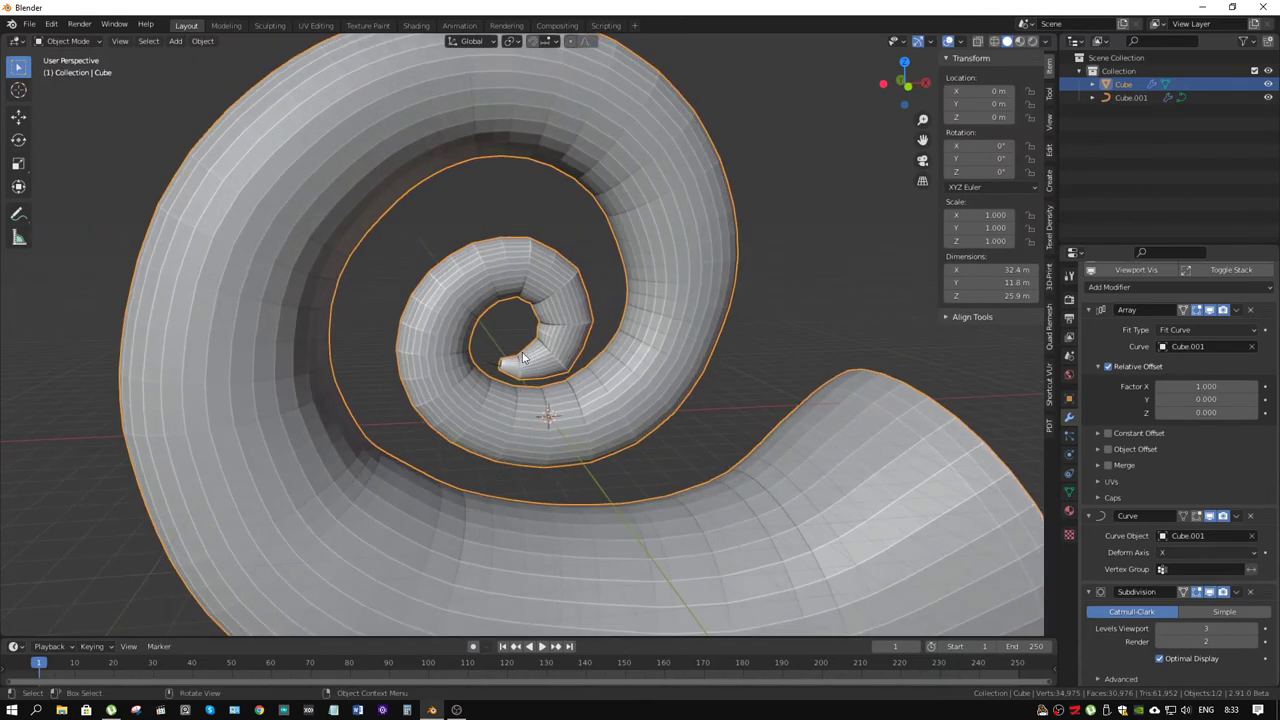
{"action": "left_click", "coordinate": [490, 370]}
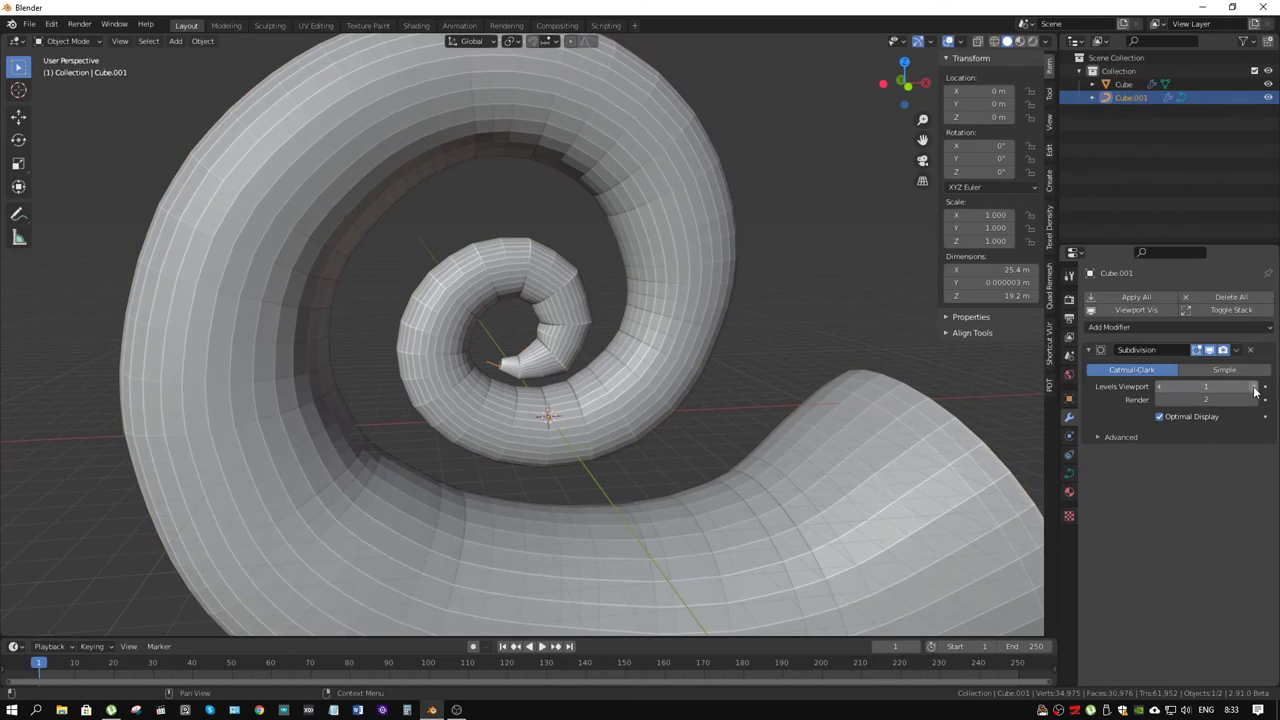
{"action": "left_click_drag", "start_coordinate": [1257, 391], "coordinate": [1190, 391]}
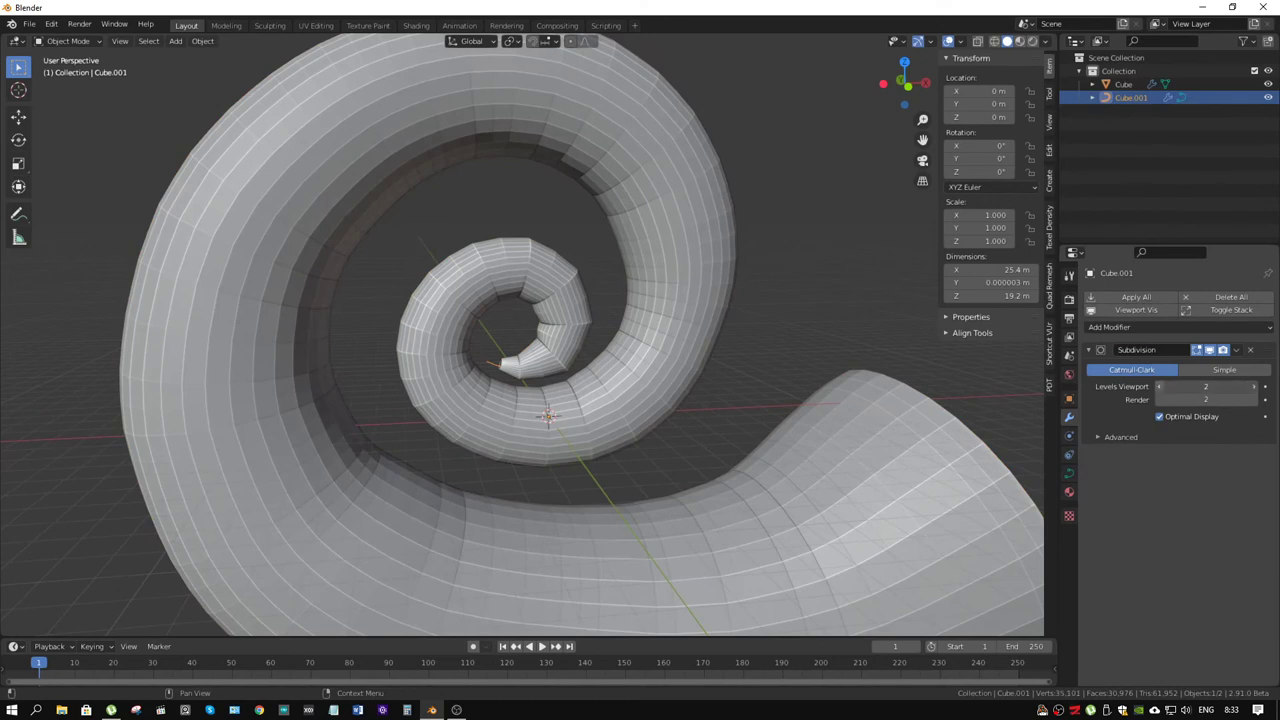
Step: Select the horn mesh, collapse its Array modifier, then reselect the spiral curve
{"action": "left_click", "coordinate": [688, 340]}
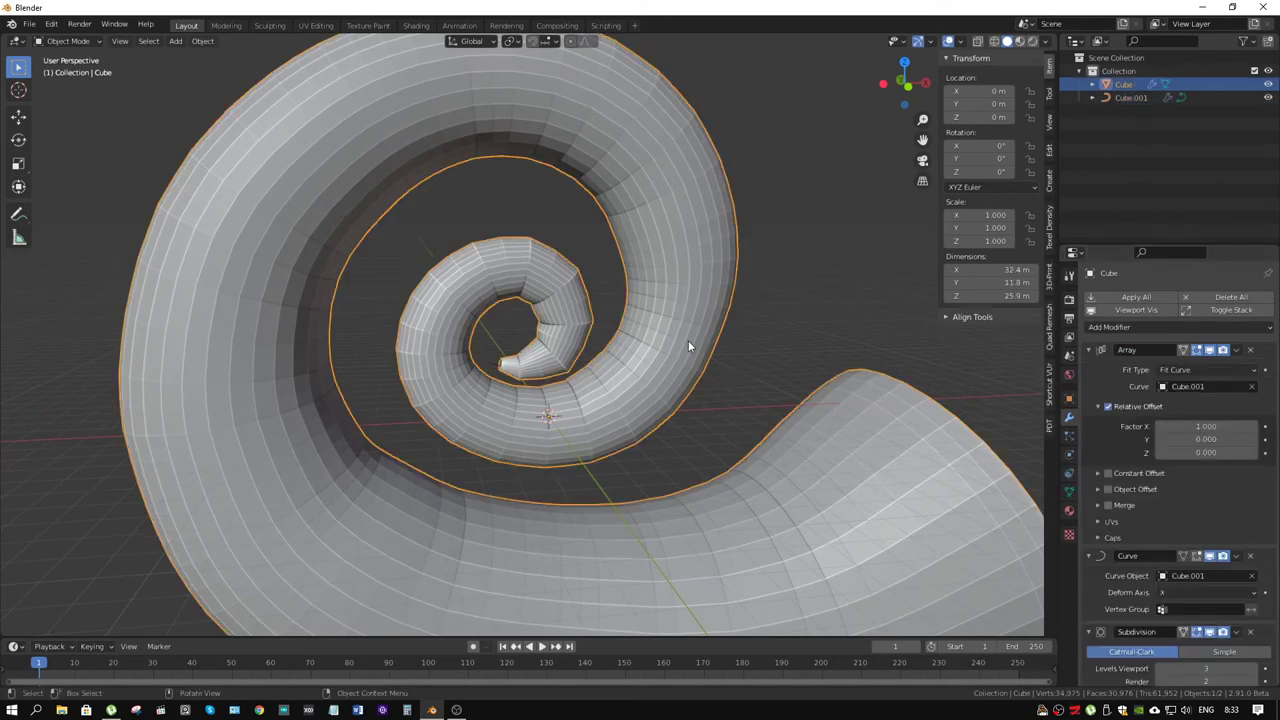
{"action": "left_click", "coordinate": [1101, 352]}
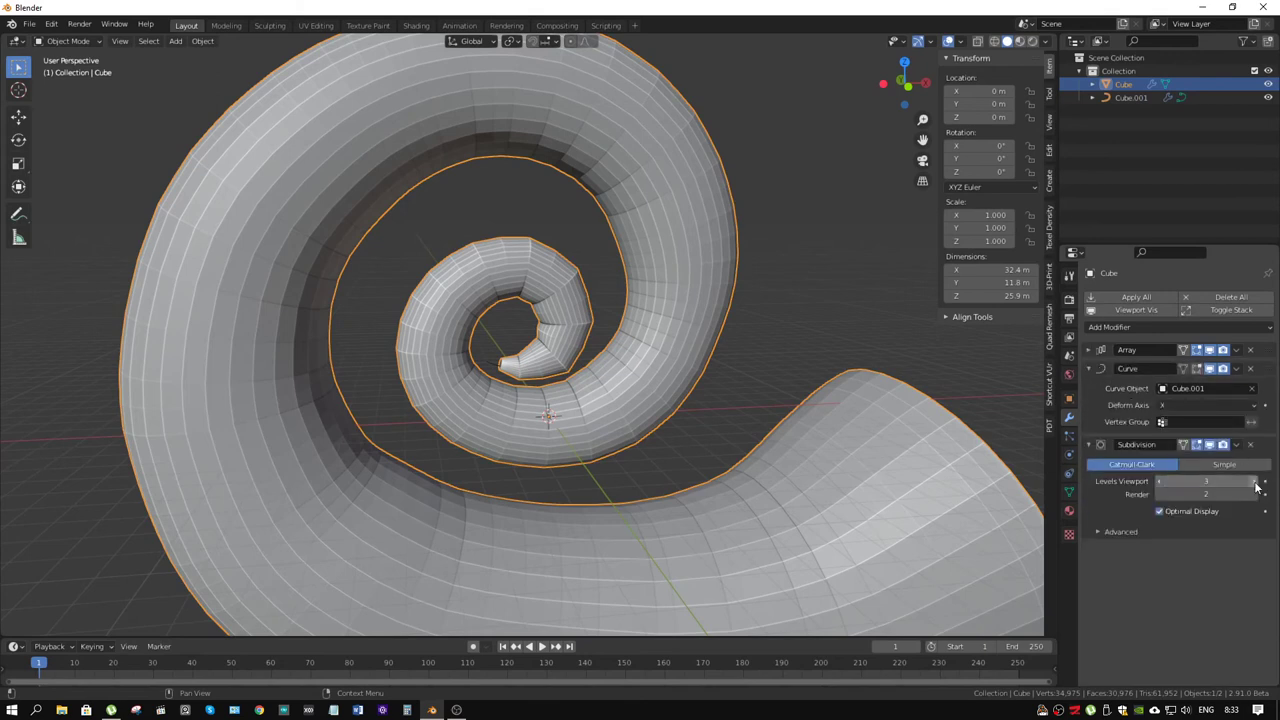
{"action": "scroll", "coordinate": [1257, 485], "scroll_direction": "down", "scroll_amount": 1, "text": "ctrl"}
{"action": "scroll", "coordinate": [1262, 486], "scroll_direction": "down", "scroll_amount": 1, "text": "ctrl"}
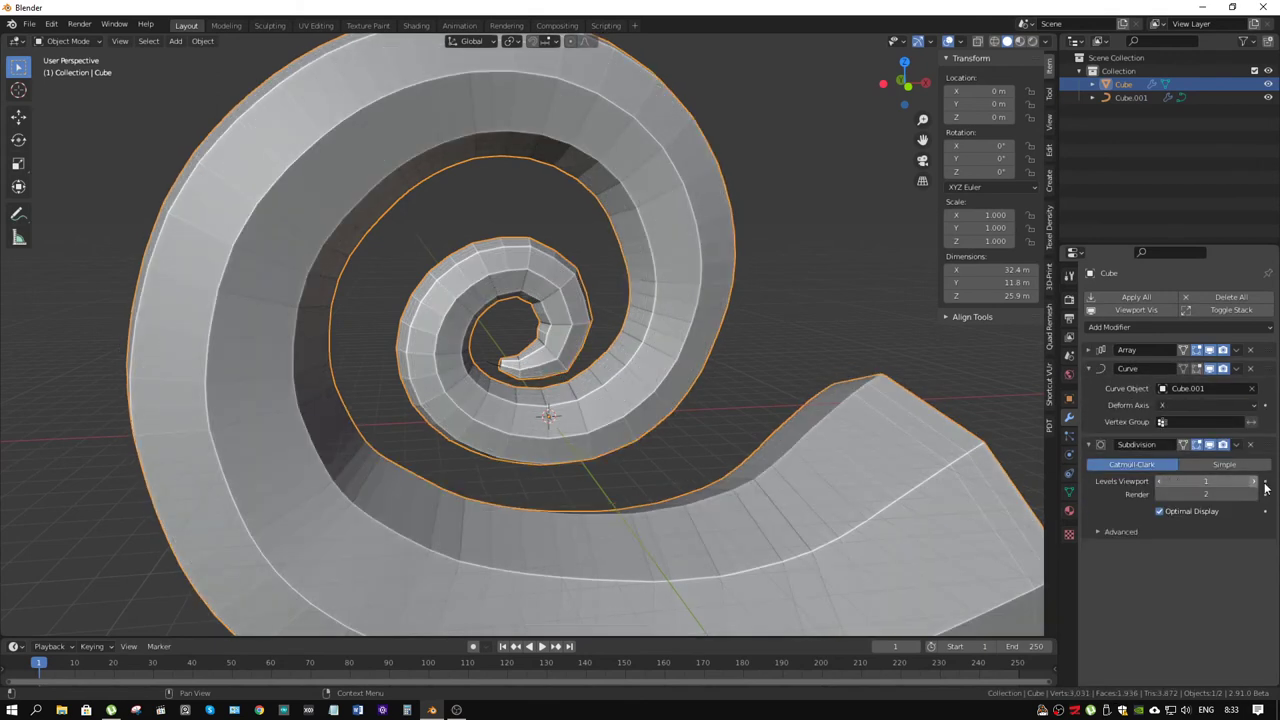
{"action": "left_click", "coordinate": [486, 366]}
{"action": "mouse_move", "coordinate": [486, 360]}
{"action": "middle_mouse_down"}
{"action": "mouse_move", "coordinate": [657, 350]}
{"action": "mouse_move", "coordinate": [664, 312]}
{"action": "mouse_move", "coordinate": [680, 334]}
{"action": "mouse_move", "coordinate": [537, 349]}
{"action": "mouse_move", "coordinate": [702, 351]}
{"action": "middle_mouse_up"}
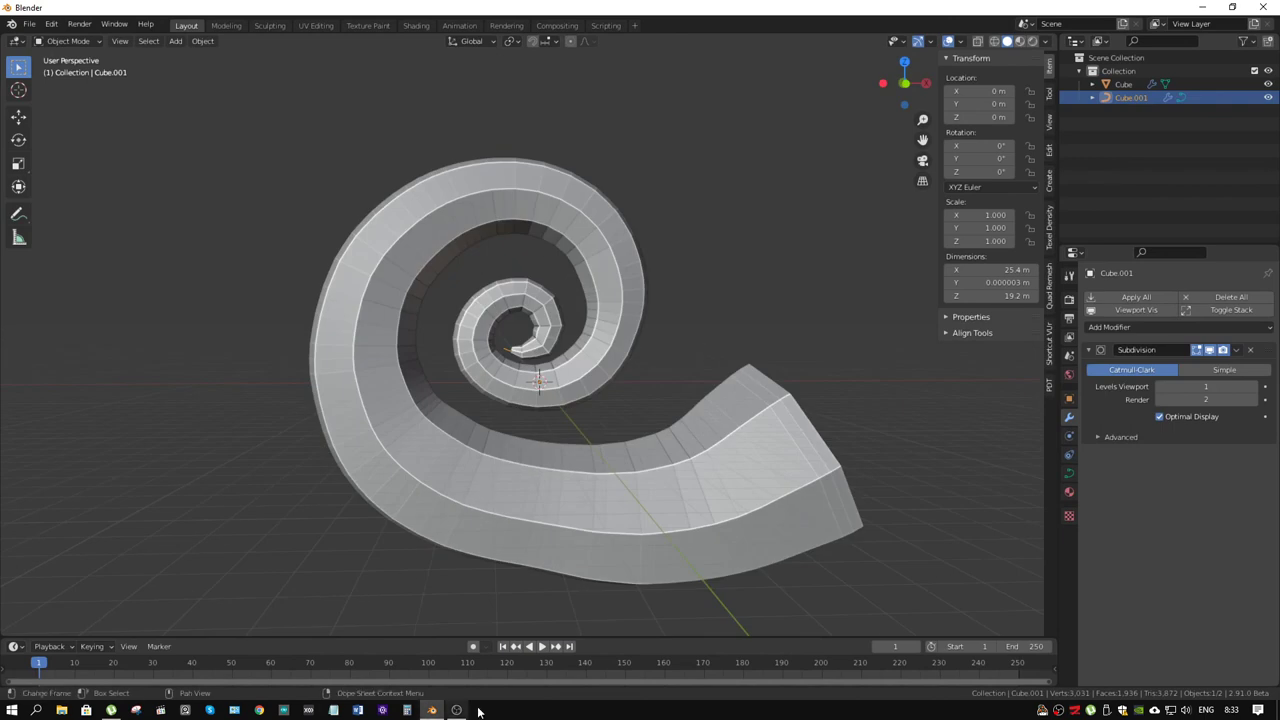